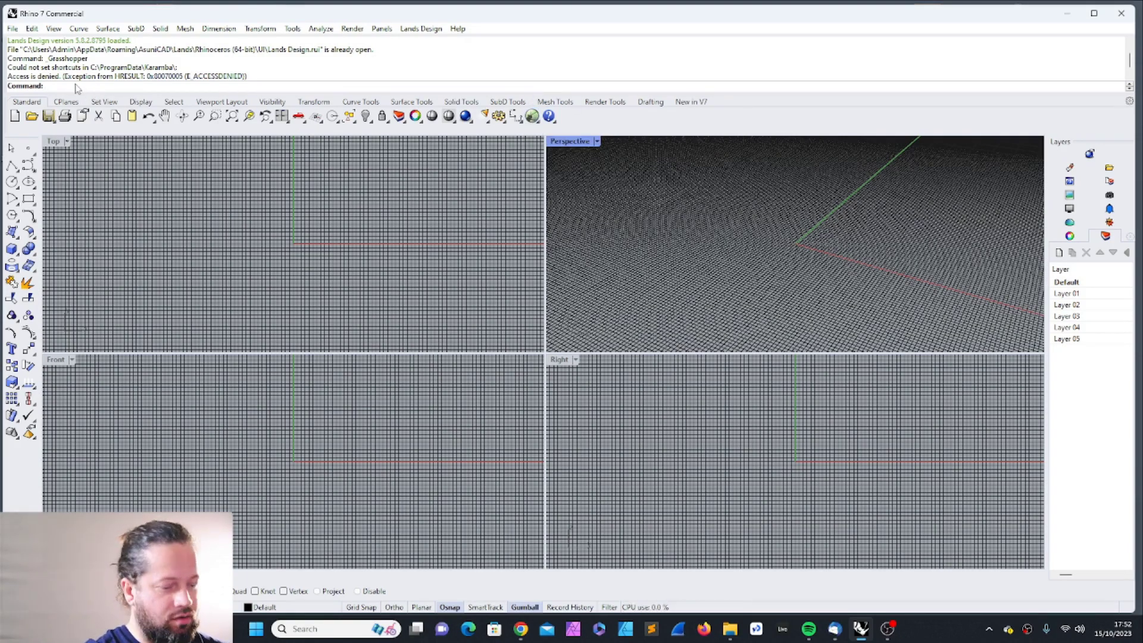
# Step: Show the Grasshopper toolbar from the toolbar menu and dock it as a new tab
pyautogui.write('Grasshopper')
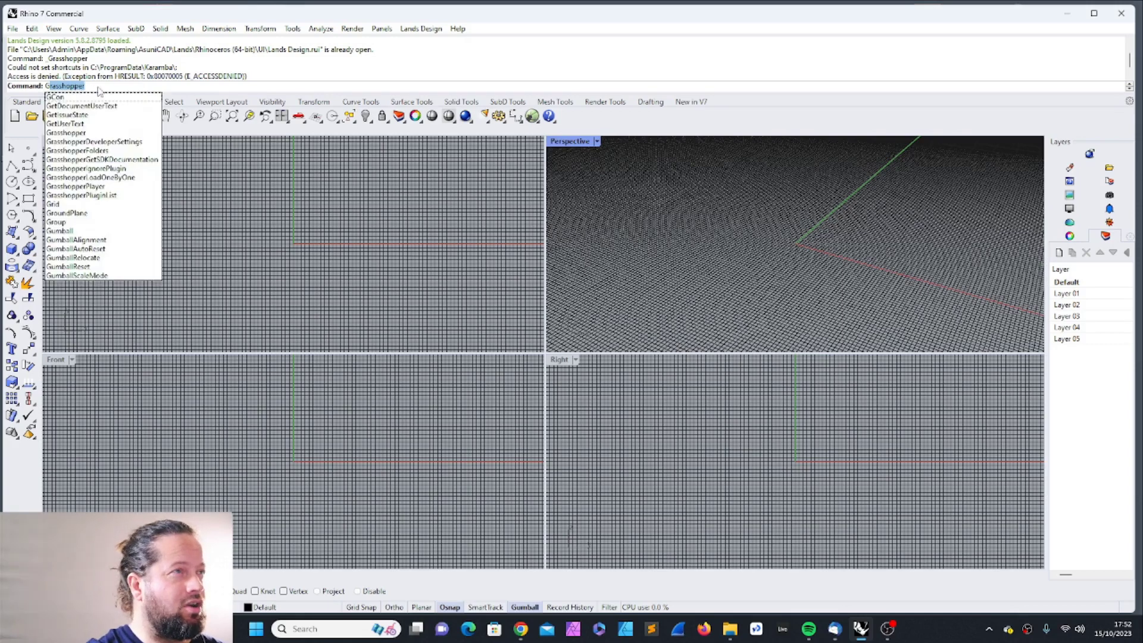
pyautogui.press('Escape')
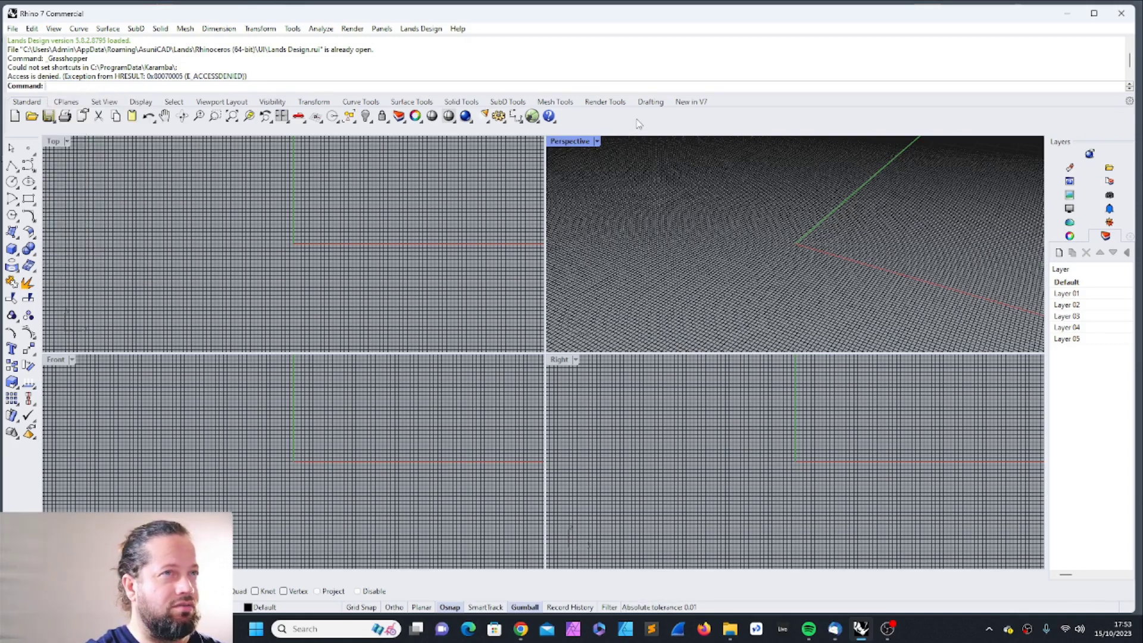
pyautogui.rightClick(656, 115)
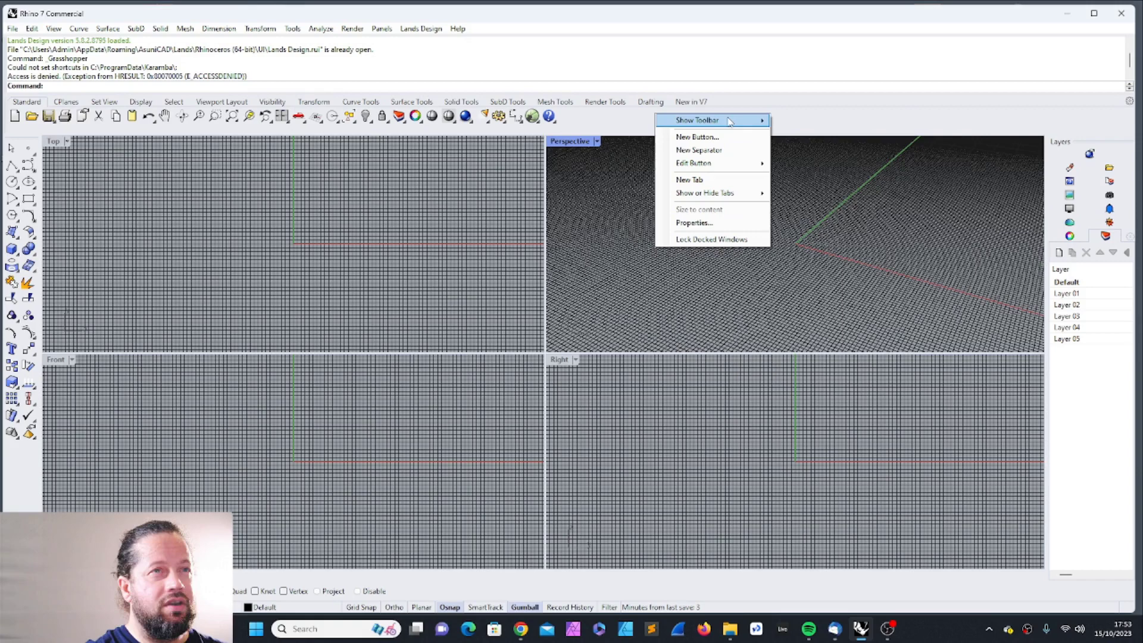
pyautogui.moveTo(730, 121)
pyautogui.scroll(-10, 833, 172)
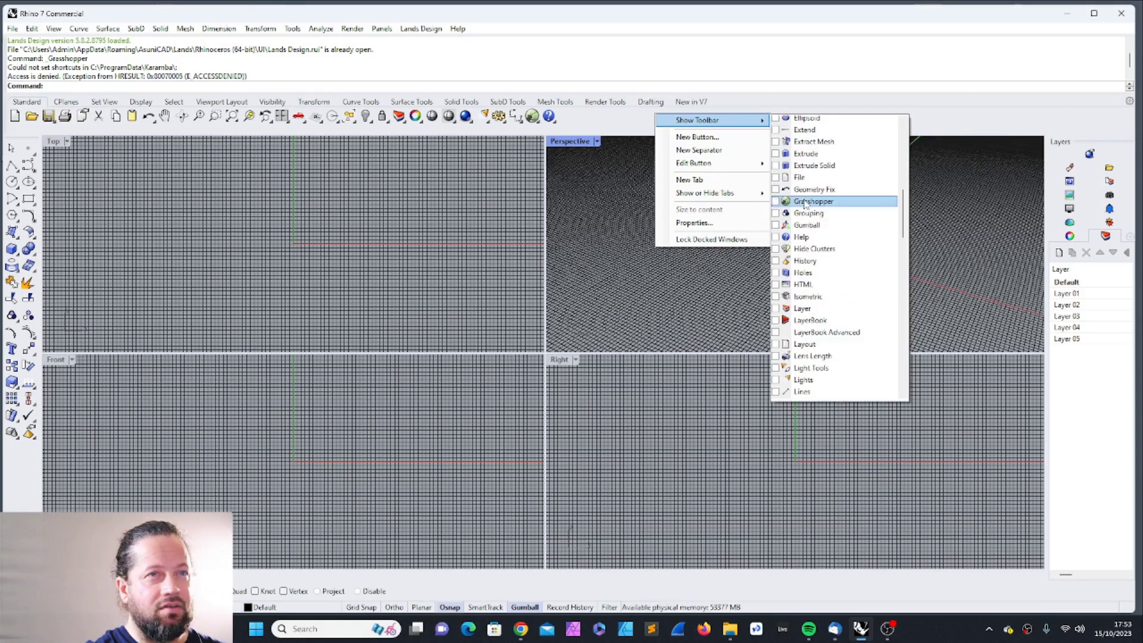
pyautogui.click(804, 202)
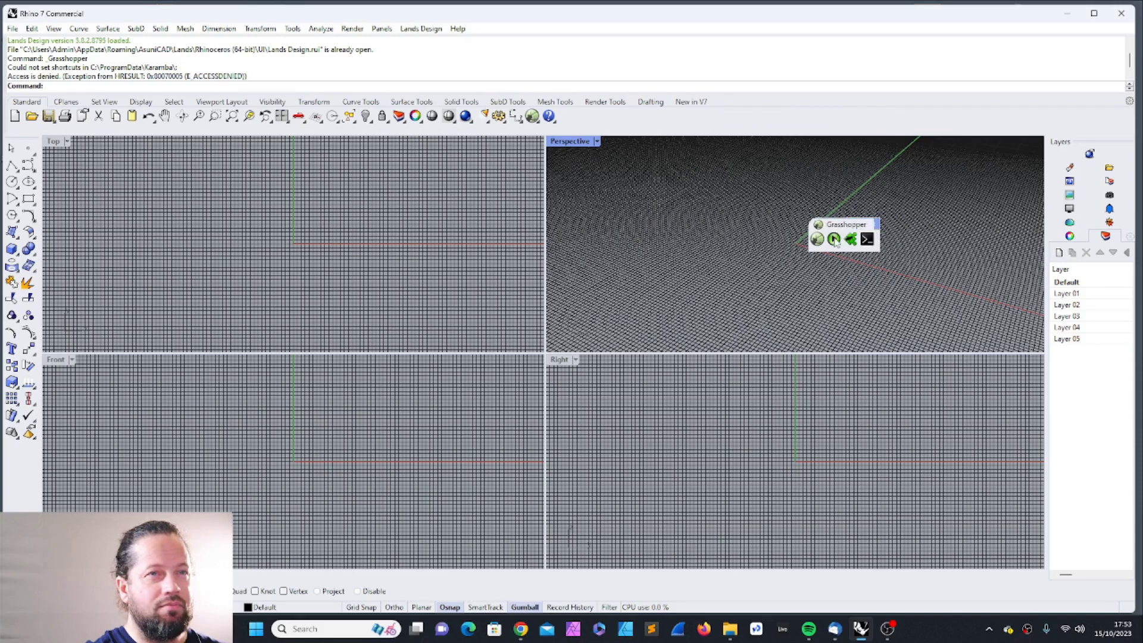
pyautogui.moveTo(836, 225); pyautogui.dragTo(786, 195)
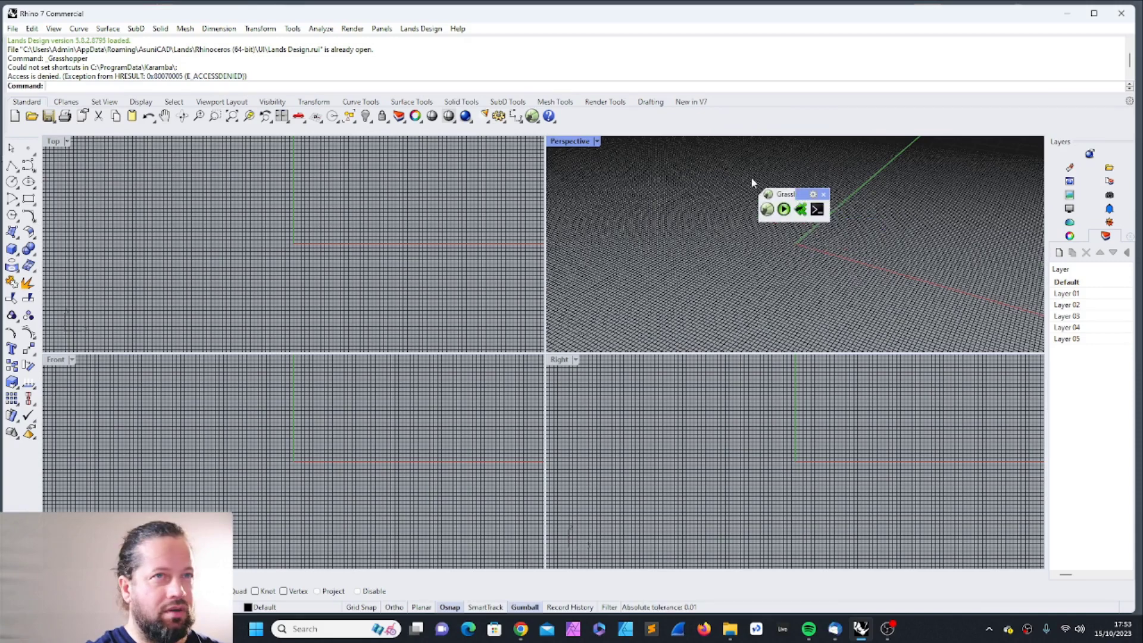
pyautogui.moveTo(788, 202); pyautogui.dragTo(760, 113)
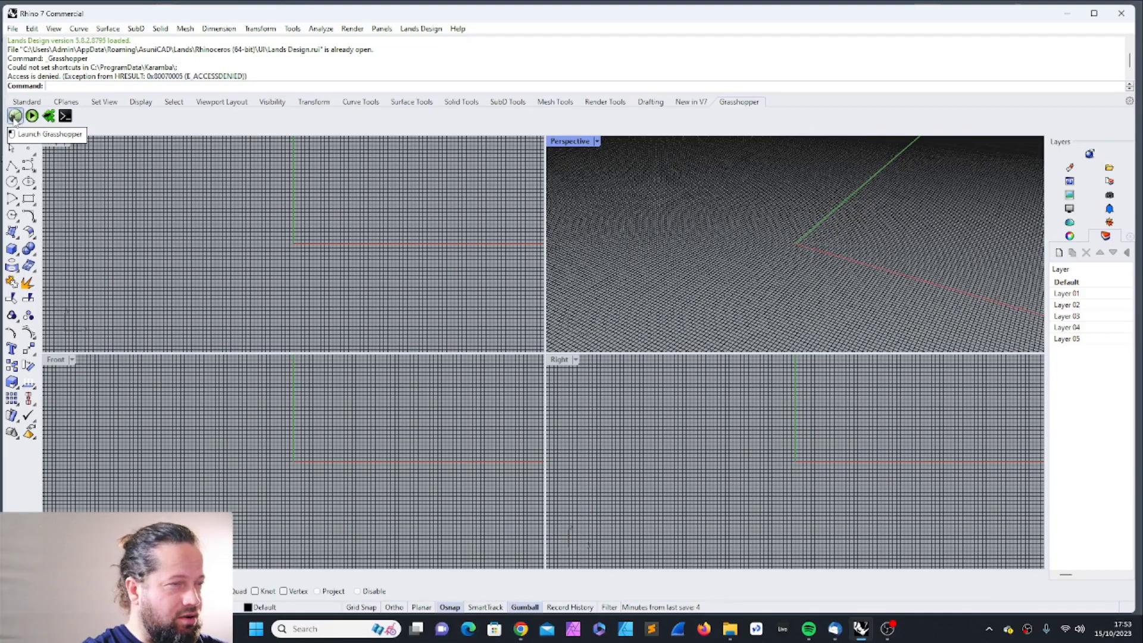
# Step: Launch Grasshopper, then reposition and widen its editor window beside Rhino
pyautogui.click(14, 116)
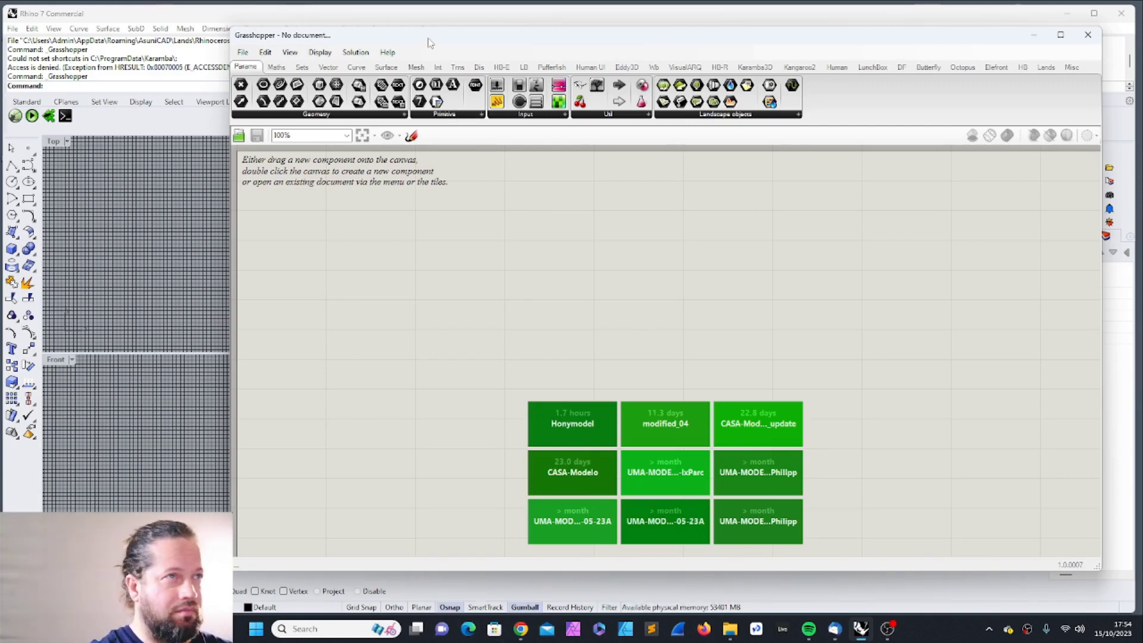
pyautogui.moveTo(428, 42); pyautogui.dragTo(449, 53)
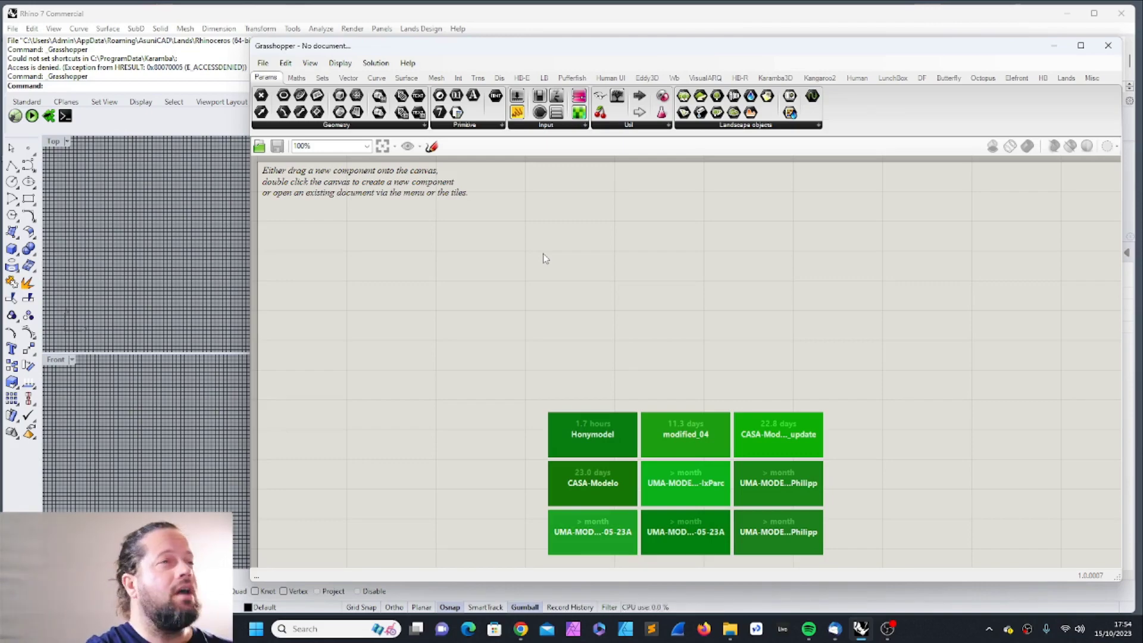
pyautogui.moveTo(457, 47)
pyautogui.mouseDown()
pyautogui.moveTo(447, 38)
pyautogui.moveTo(467, 41)
pyautogui.mouseUp()
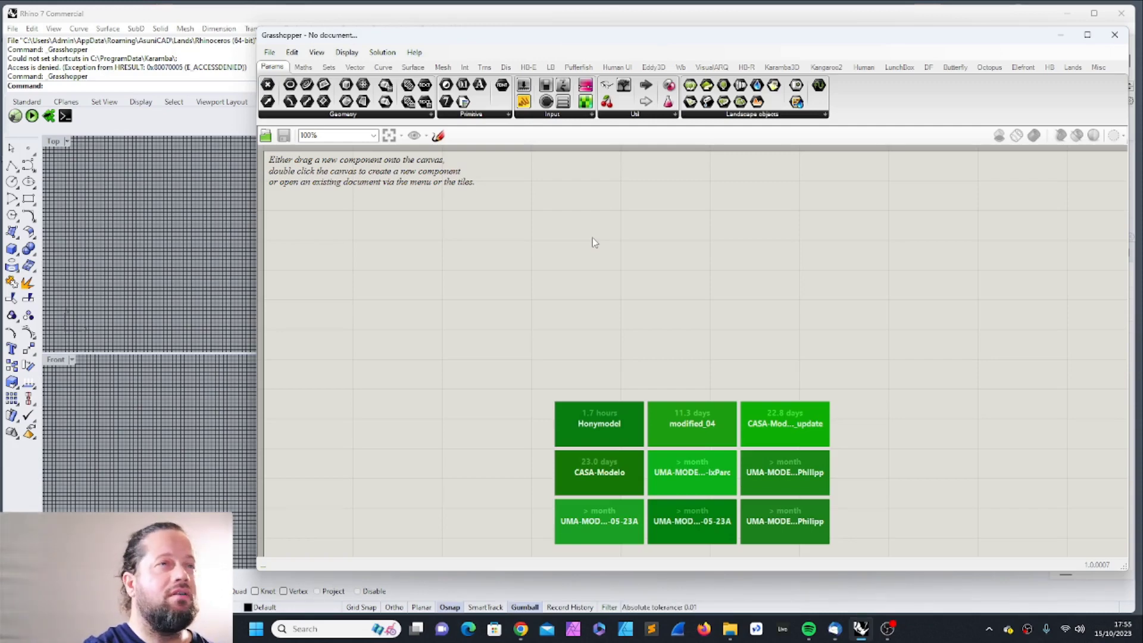
pyautogui.moveTo(440, 36); pyautogui.dragTo(400, 45)
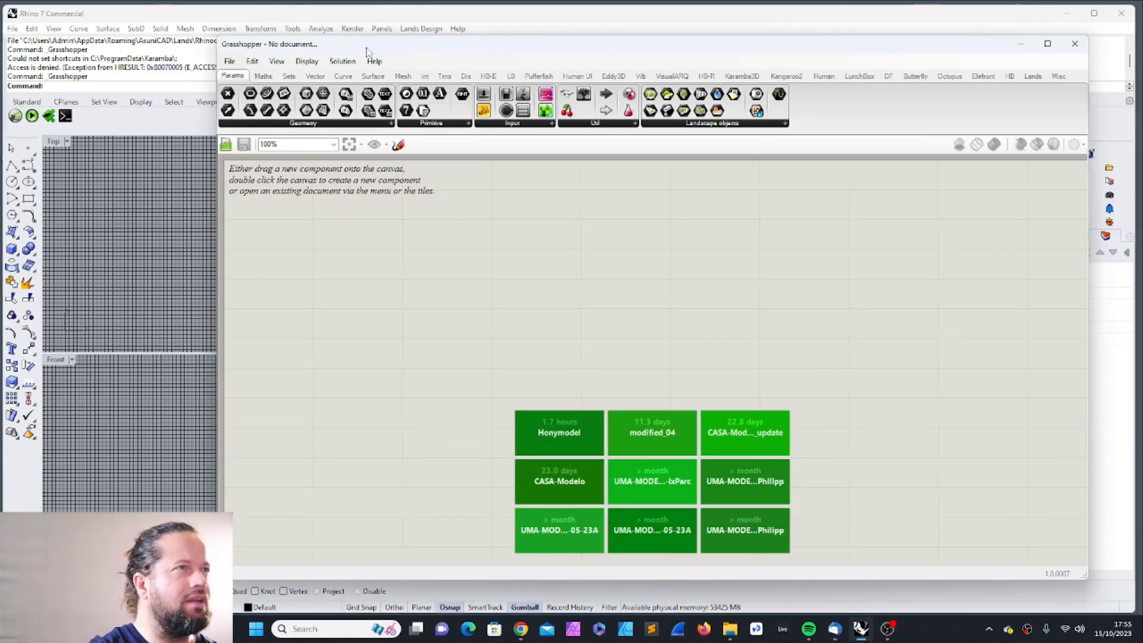
pyautogui.moveTo(385, 50); pyautogui.dragTo(360, 43)
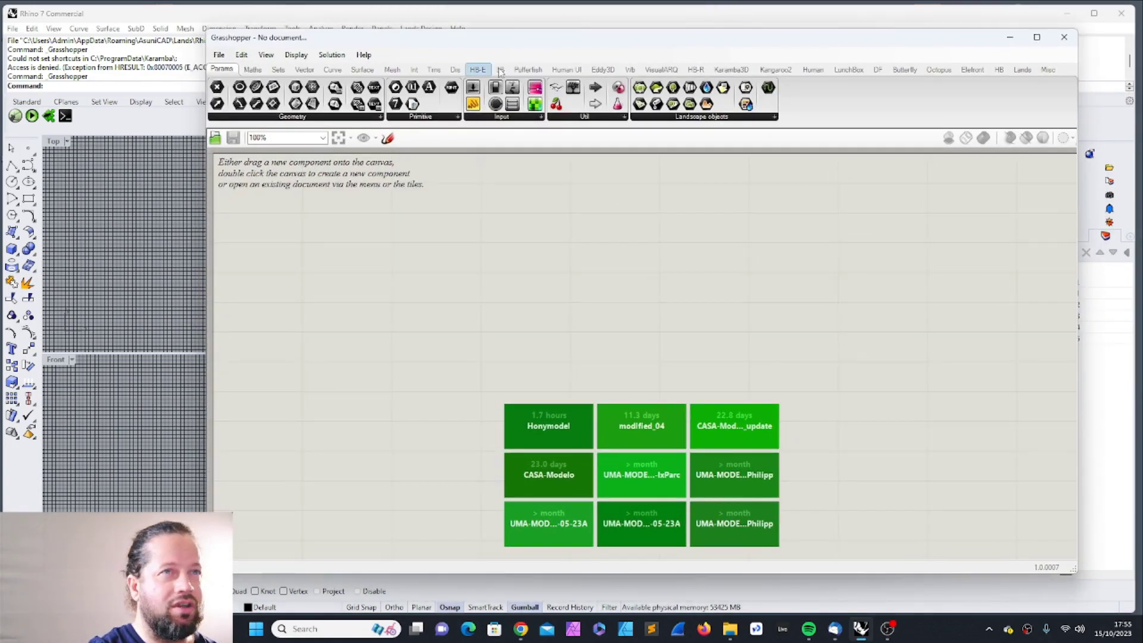
pyautogui.moveTo(165, 225); pyautogui.dragTo(56, 225)
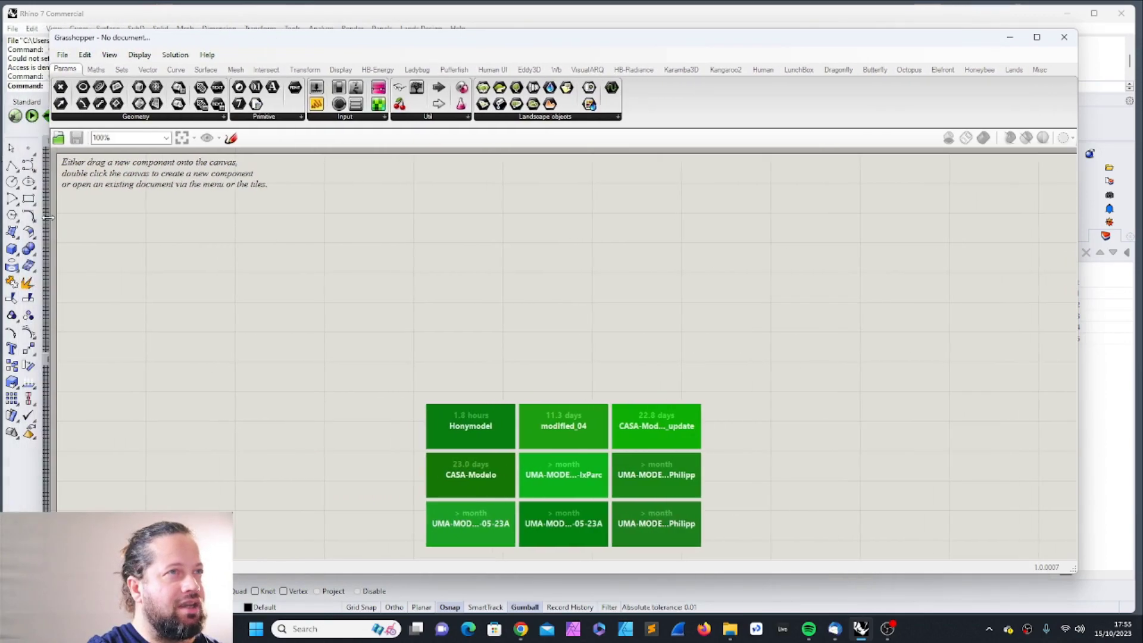
pyautogui.moveTo(510, 41); pyautogui.dragTo(697, 43)
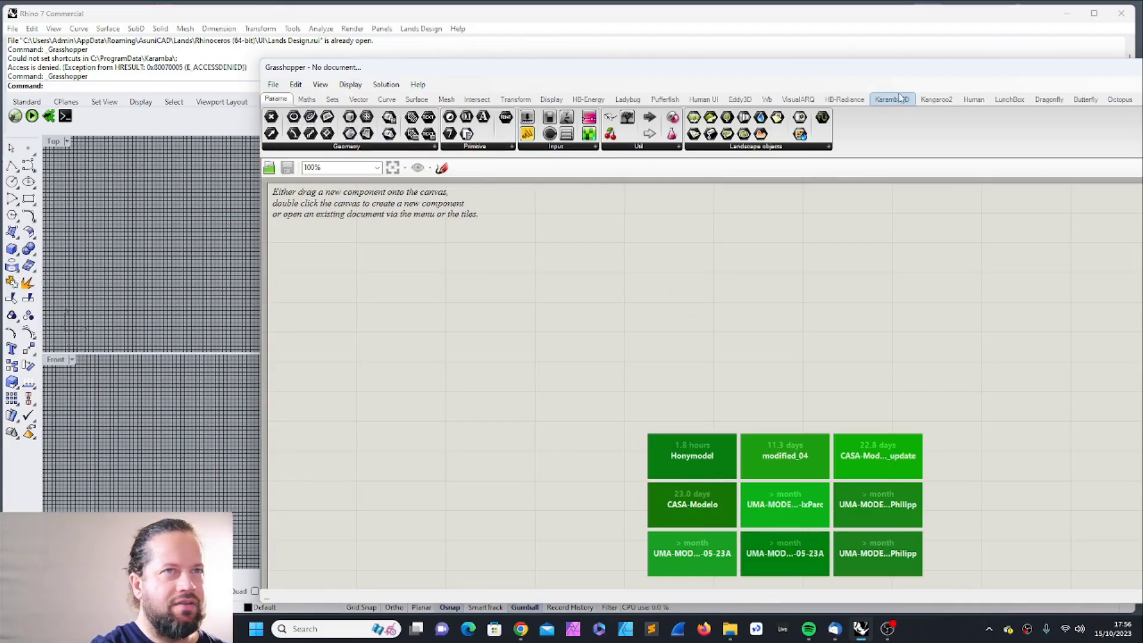
# Step: Place a Geometry parameter and a yellow panel on the canvas and arrange them
pyautogui.moveTo(797, 75); pyautogui.dragTo(772, 58)
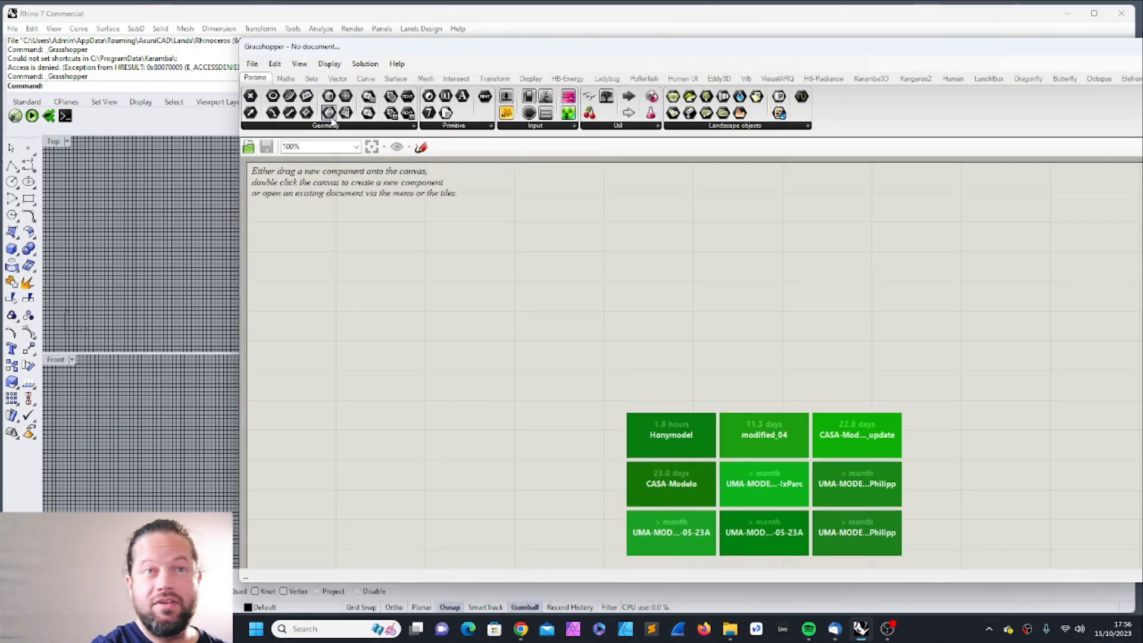
pyautogui.moveTo(332, 121); pyautogui.dragTo(464, 296)
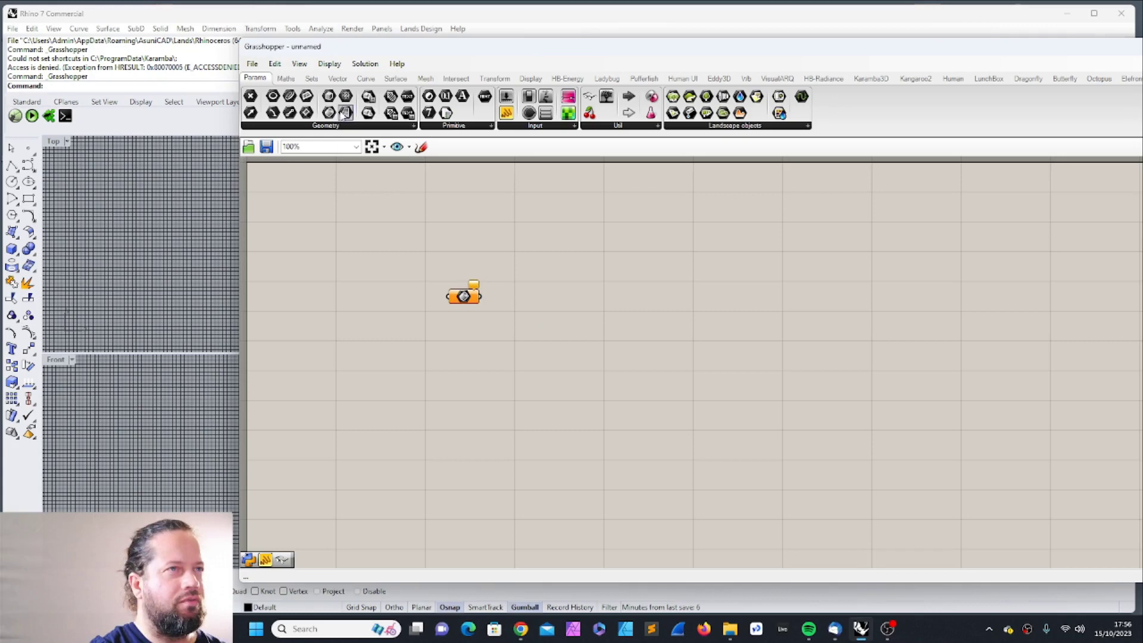
pyautogui.moveTo(438, 102)
pyautogui.mouseDown()
pyautogui.moveTo(613, 241)
pyautogui.moveTo(615, 345)
pyautogui.mouseUp()
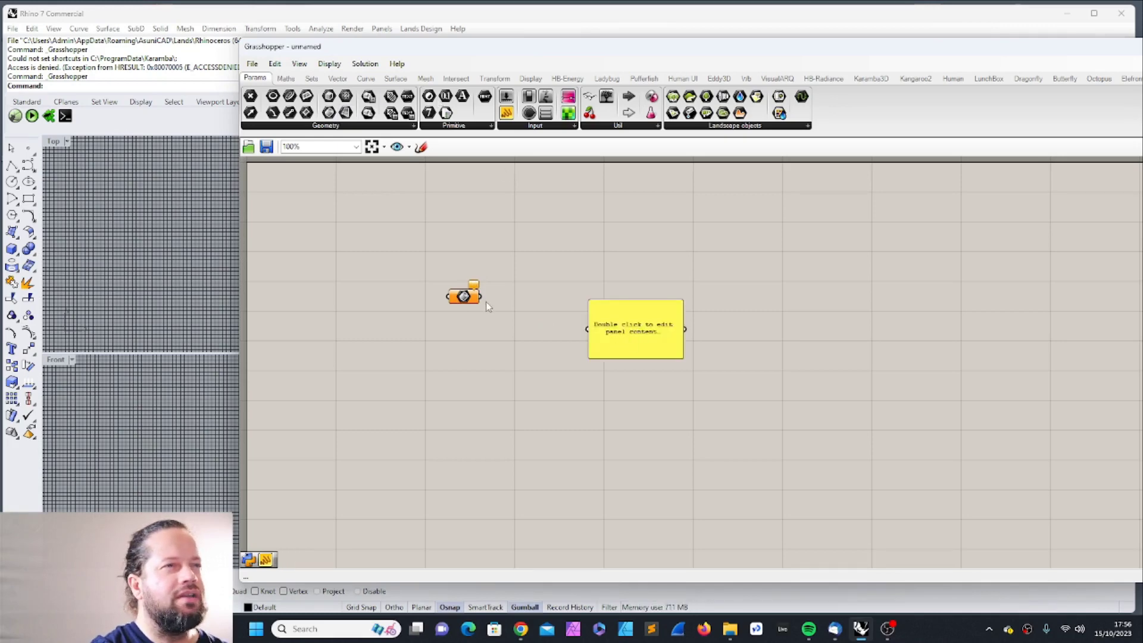
pyautogui.moveTo(480, 296); pyautogui.dragTo(588, 328)
pyautogui.moveTo(652, 347); pyautogui.dragTo(641, 286)
pyautogui.moveTo(468, 296); pyautogui.dragTo(446, 240)
# Step: Add a 0.250 number slider feeding the panel, enlarge the panel, and select all three
pyautogui.moveTo(492, 320); pyautogui.dragTo(576, 268)
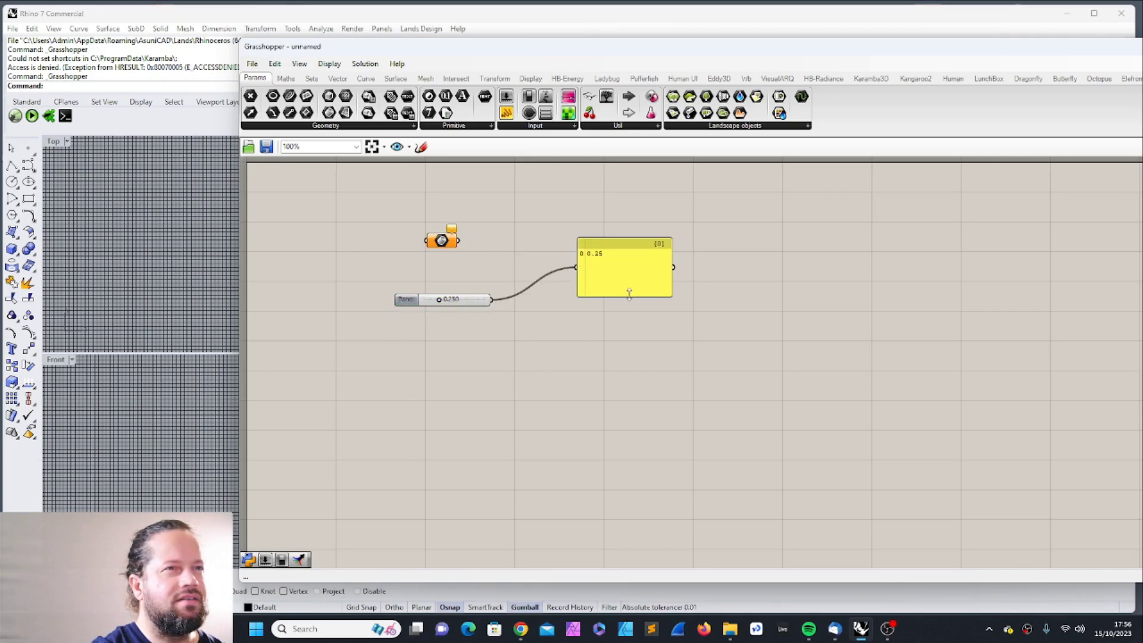
pyautogui.moveTo(629, 293); pyautogui.dragTo(786, 319)
pyautogui.moveTo(441, 240); pyautogui.dragTo(504, 244)
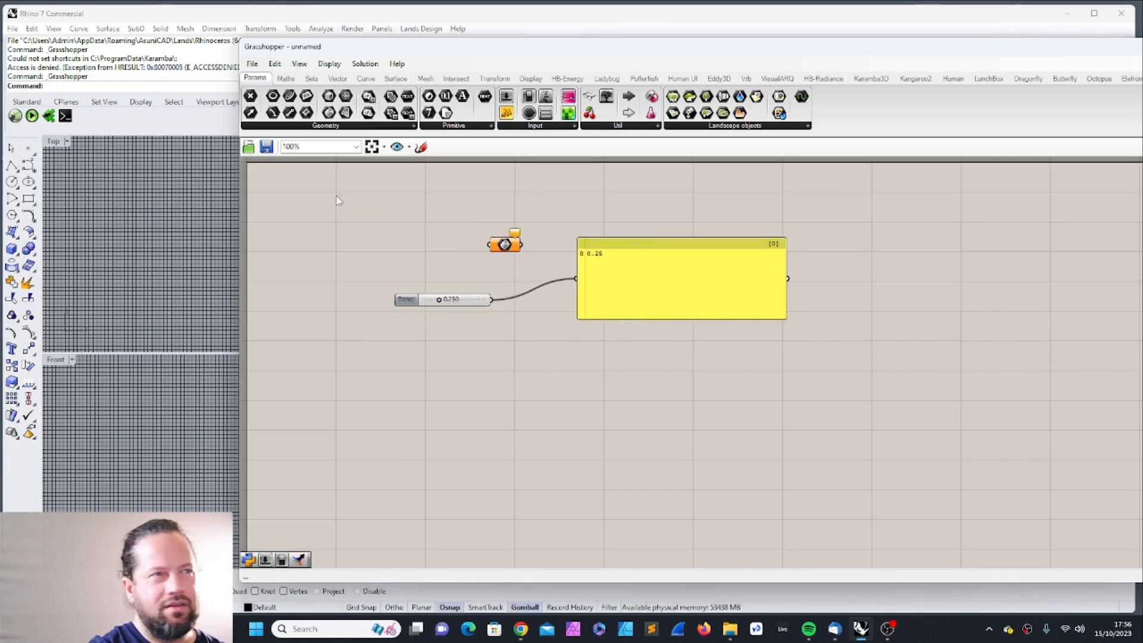
pyautogui.moveTo(337, 200); pyautogui.dragTo(946, 381)
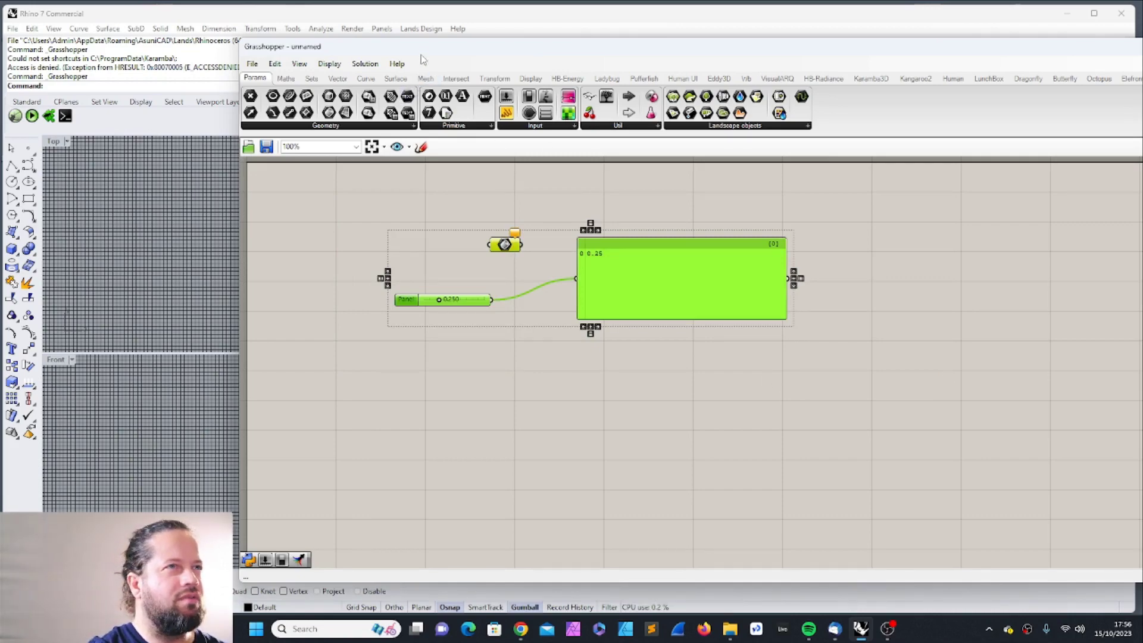
pyautogui.moveTo(421, 57); pyautogui.dragTo(528, 46)
pyautogui.click(764, 436)
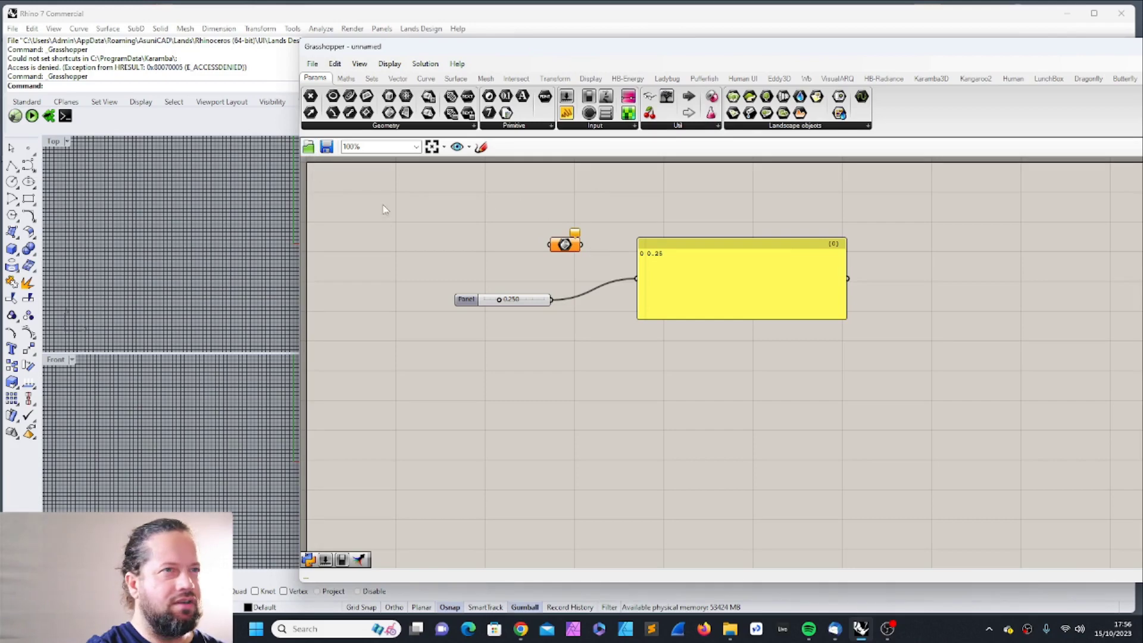
pyautogui.moveTo(400, 204); pyautogui.dragTo(932, 350)
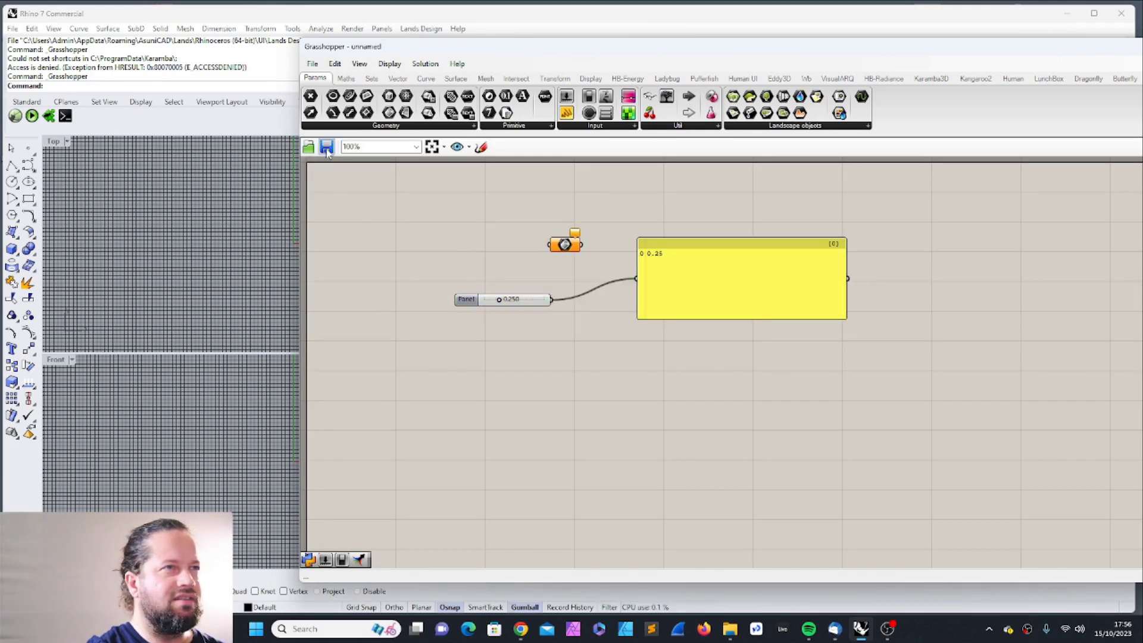
pyautogui.click(415, 148)
pyautogui.click(415, 148)
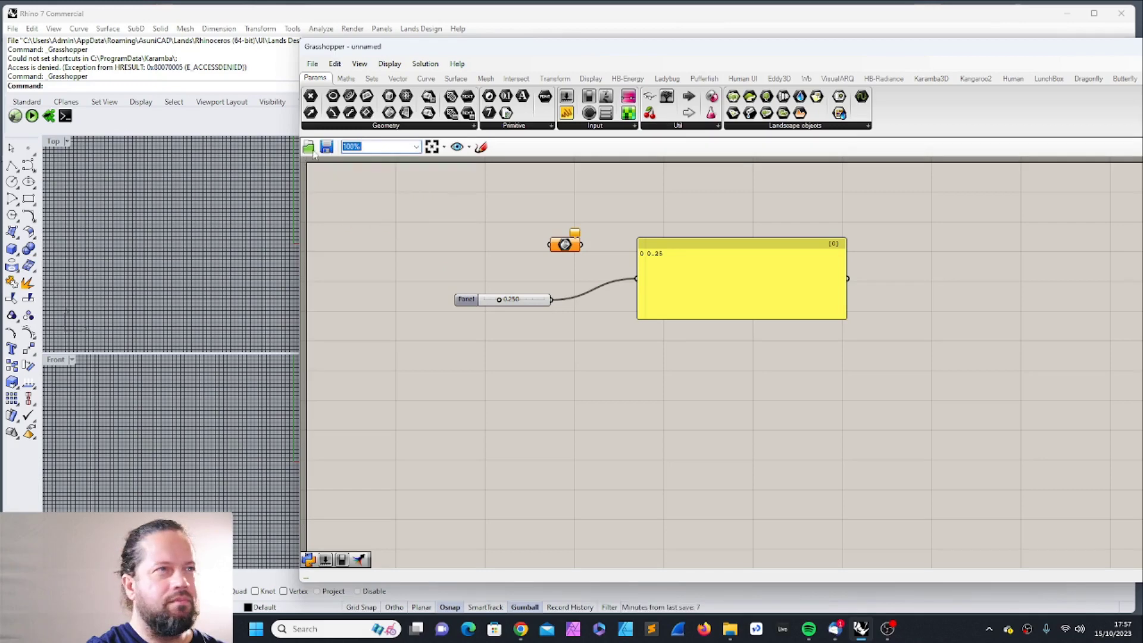
pyautogui.click(416, 147)
pyautogui.click(372, 179)
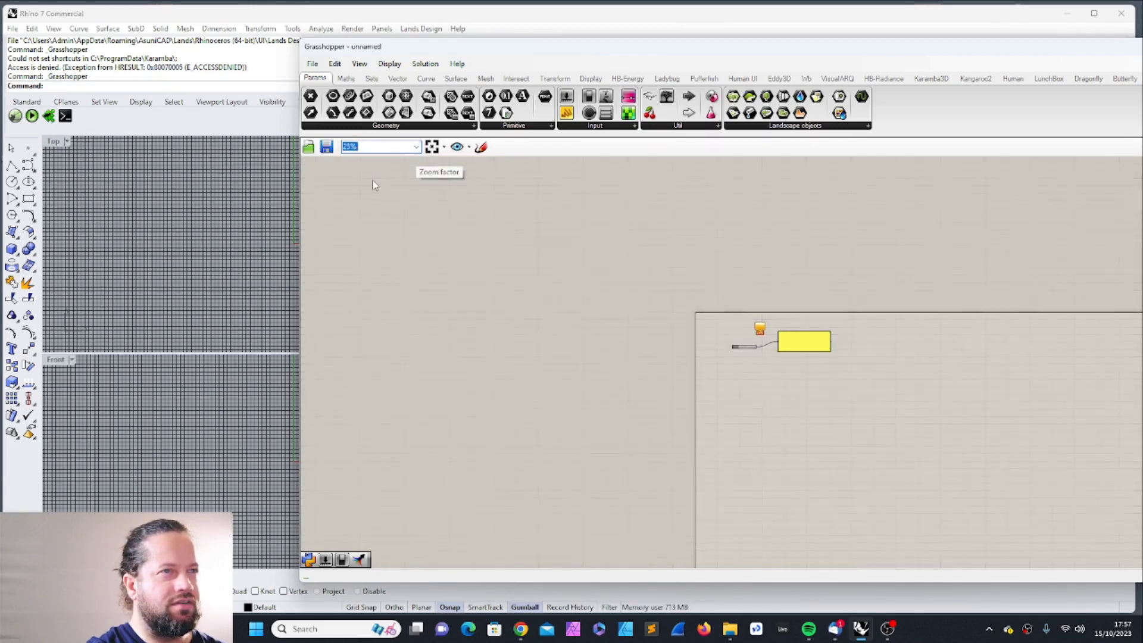
pyautogui.scroll(5, 745, 291)
pyautogui.scroll(-4, 654, 280)
pyautogui.scroll(5, 655, 279)
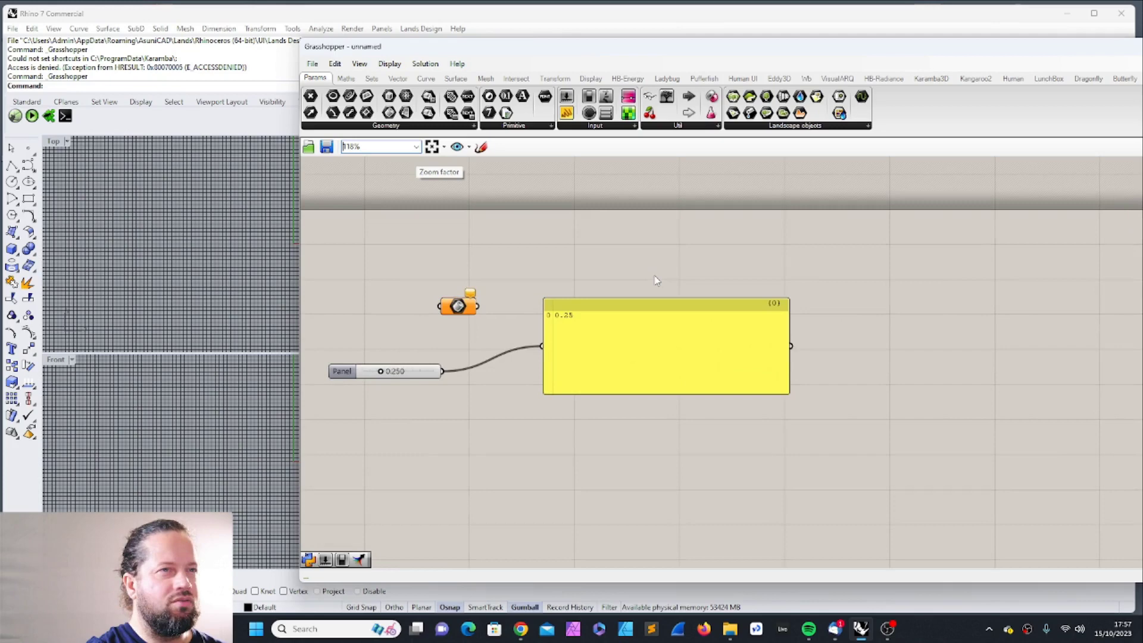
pyautogui.scroll(-2, 655, 280)
pyautogui.scroll(2, 655, 280)
pyautogui.scroll(-2, 333, 165)
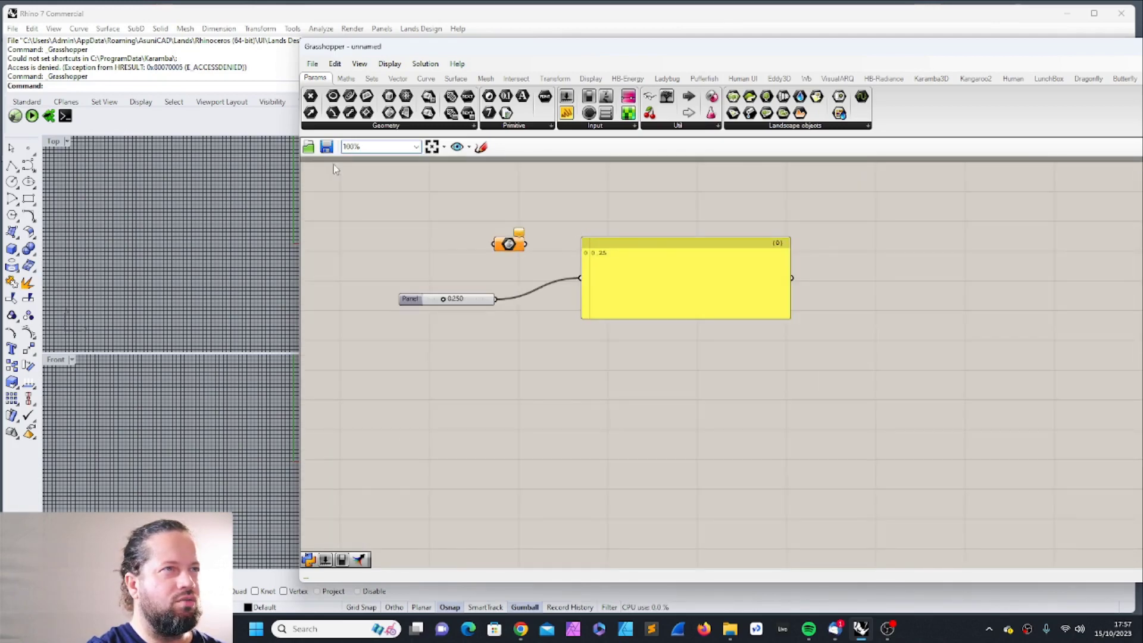
pyautogui.scroll(3, 417, 196)
pyautogui.scroll(-4, 442, 213)
pyautogui.scroll(2, 552, 230)
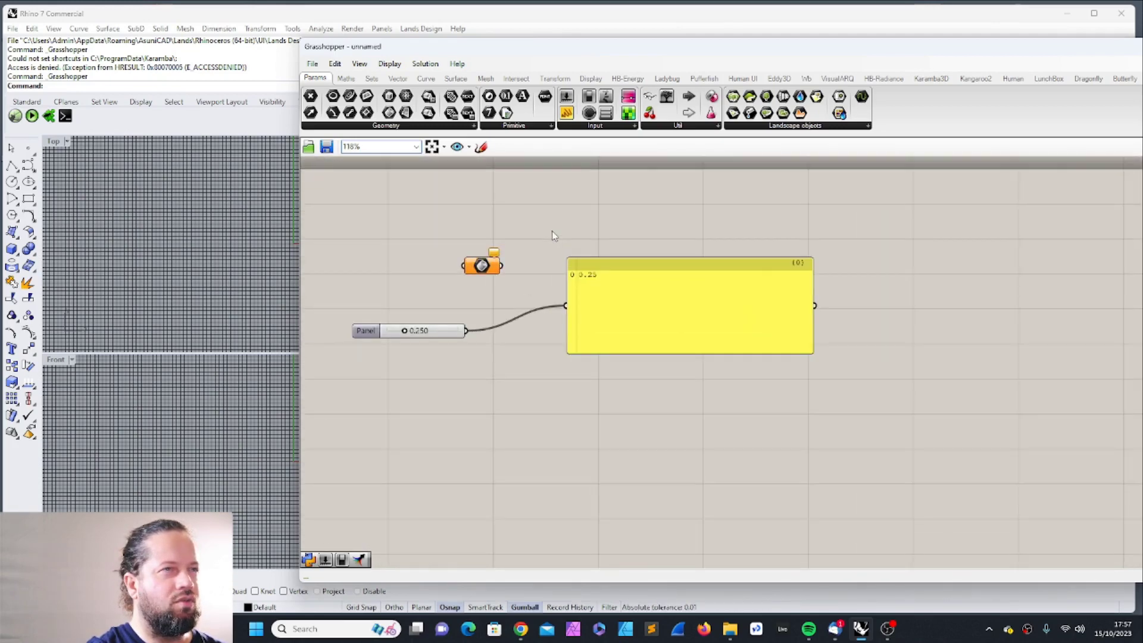
pyautogui.click(444, 147)
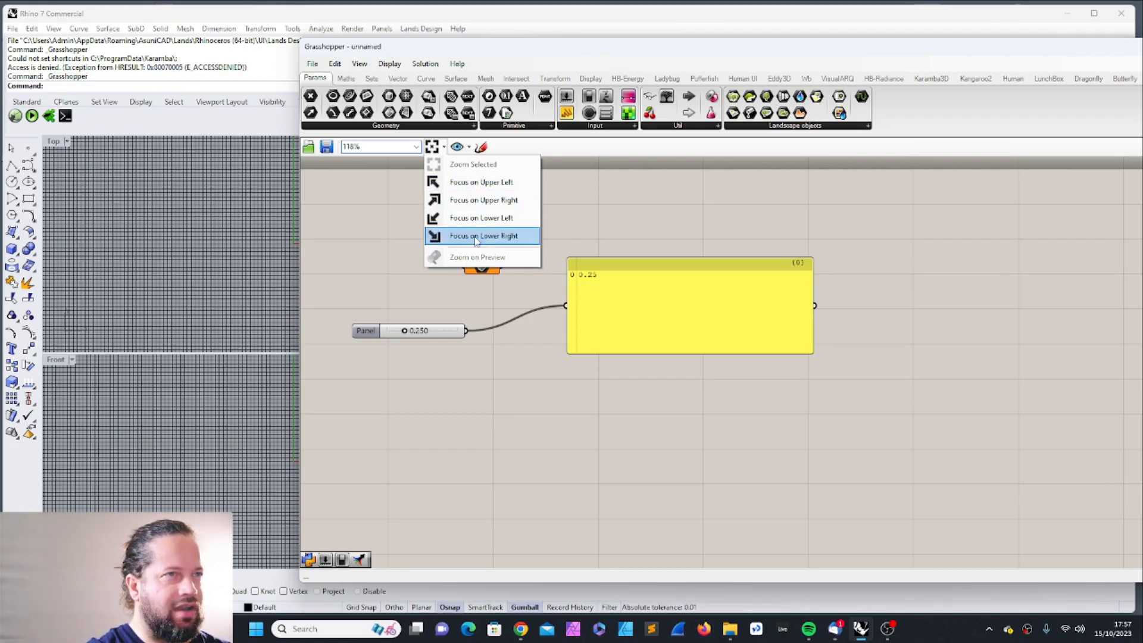
pyautogui.click(478, 190)
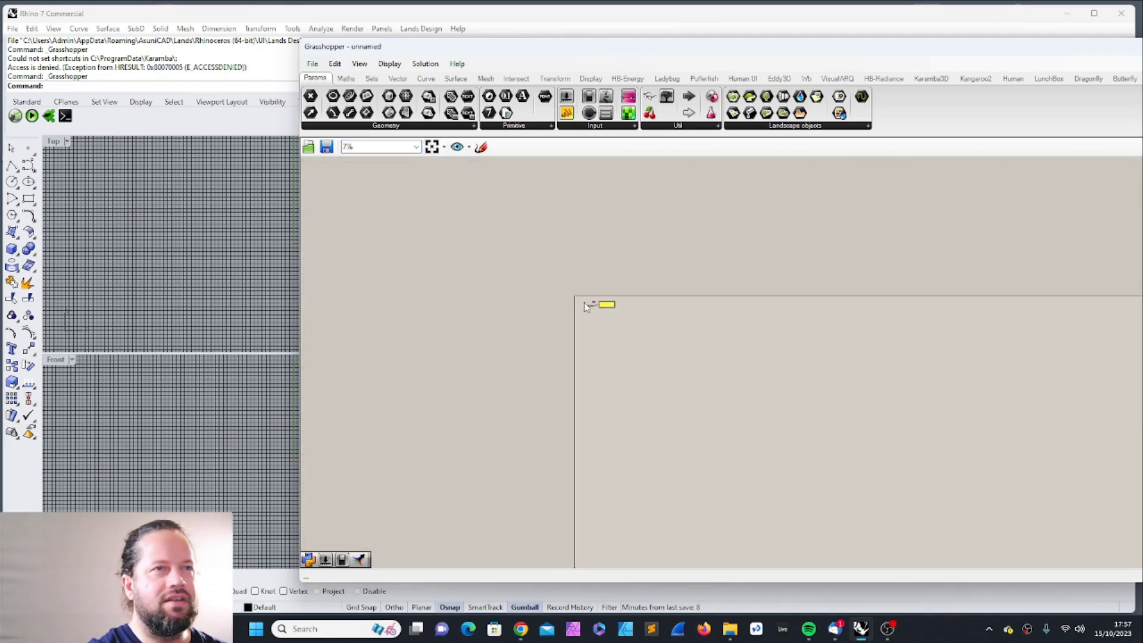
pyautogui.scroll(6, 586, 306)
pyautogui.scroll(7, 451, 267)
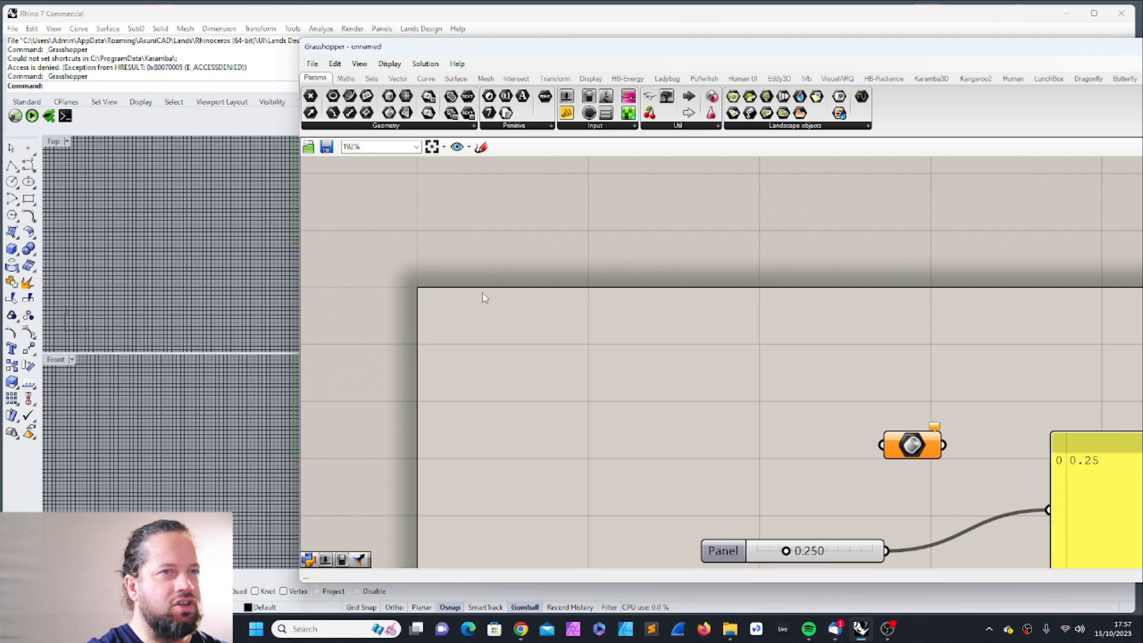
pyautogui.scroll(-4, 507, 317)
pyautogui.scroll(-15, 586, 297)
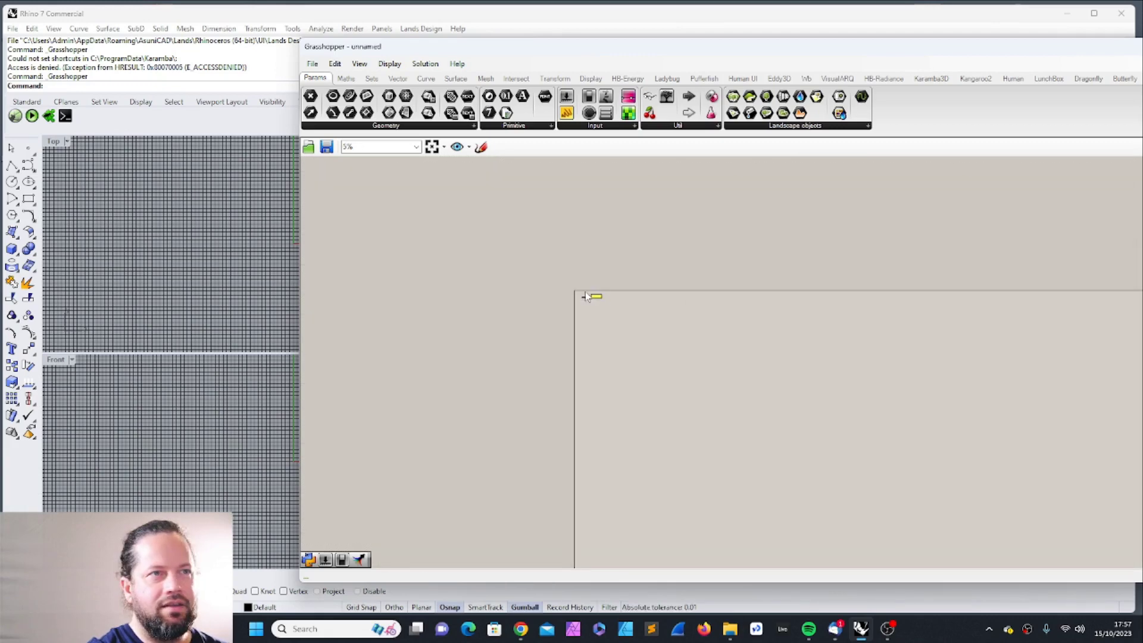
pyautogui.scroll(15, 575, 280)
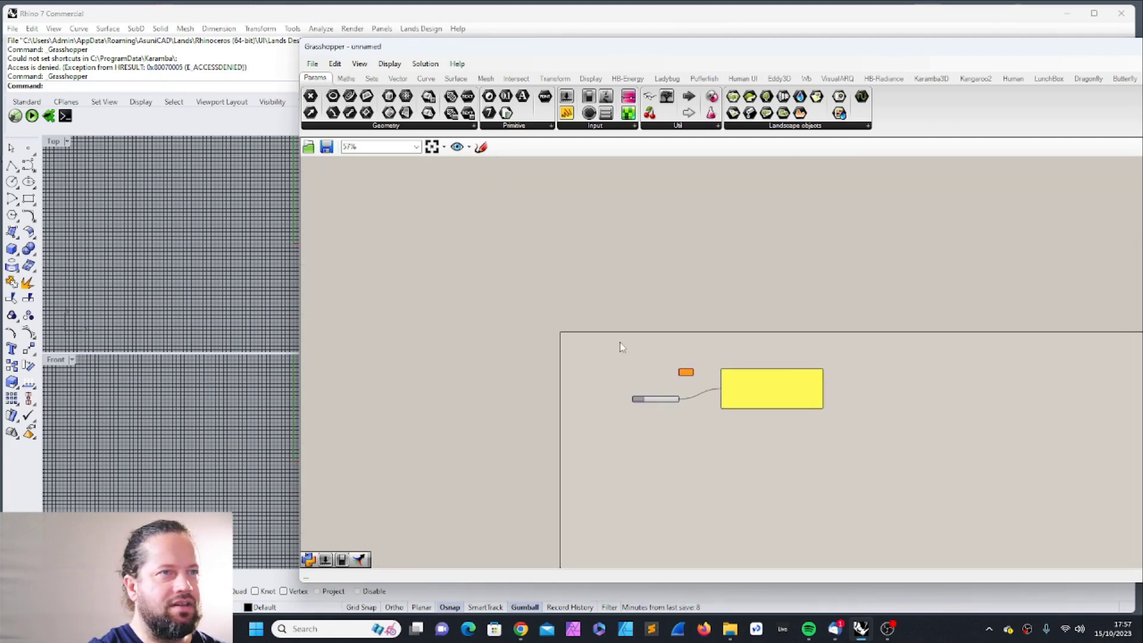
pyautogui.scroll(-3, 548, 319)
pyautogui.scroll(1, 646, 328)
pyautogui.moveTo(509, 292); pyautogui.dragTo(992, 459)
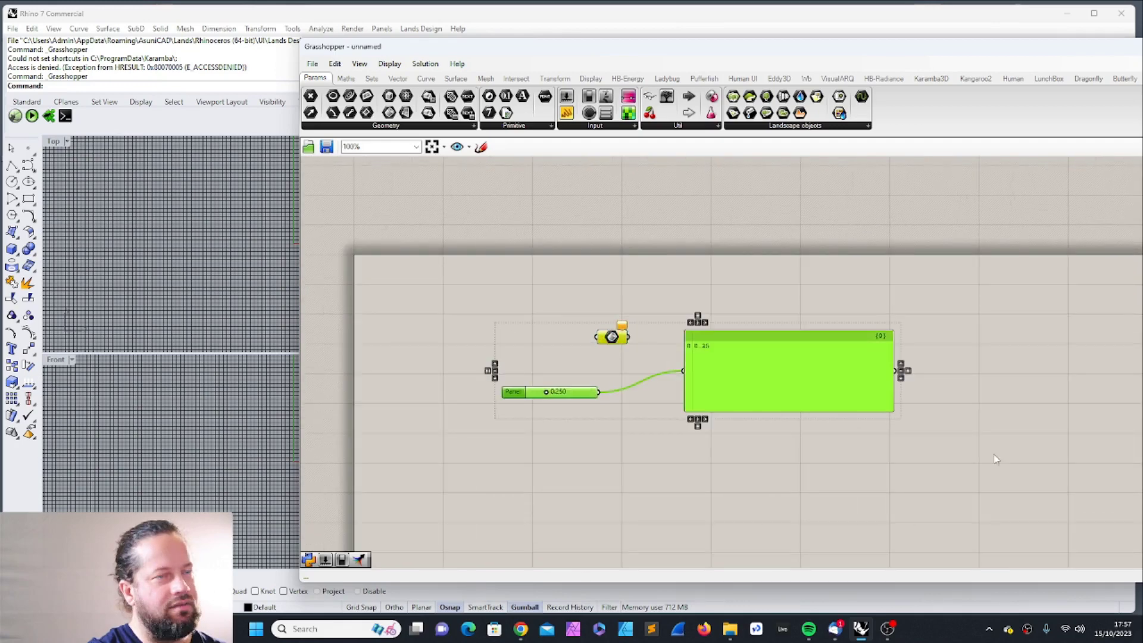
pyautogui.click(763, 302)
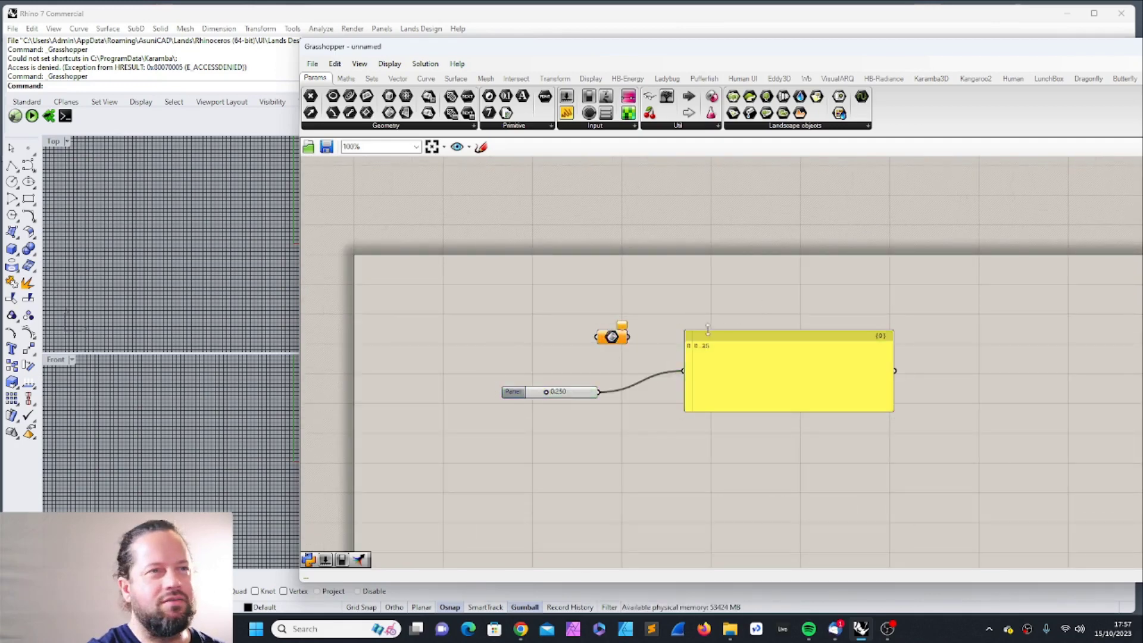
# Step: Copy the slider, panel and Geometry parameter and paste a duplicate below right
pyautogui.scroll(1, 629, 335)
pyautogui.scroll(-3, 630, 335)
pyautogui.scroll(1, 480, 298)
pyautogui.moveTo(437, 279); pyautogui.dragTo(826, 424)
pyautogui.scroll(-3, 778, 395)
pyautogui.hotkey('ctrl', 'c')
pyautogui.hotkey('ctrl', 'v')
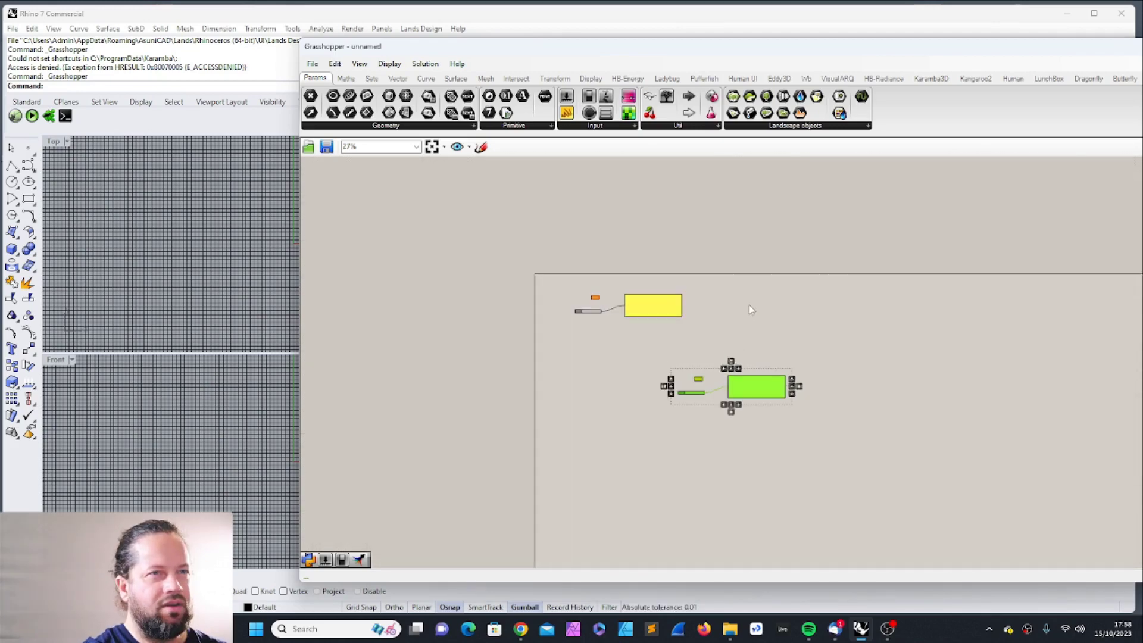
pyautogui.click(750, 312)
# Step: Box-select the pasted copy, then select every component on the canvas
pyautogui.scroll(1, 750, 311)
pyautogui.scroll(-1, 641, 356)
pyautogui.scroll(1, 640, 355)
pyautogui.moveTo(594, 359); pyautogui.dragTo(886, 475)
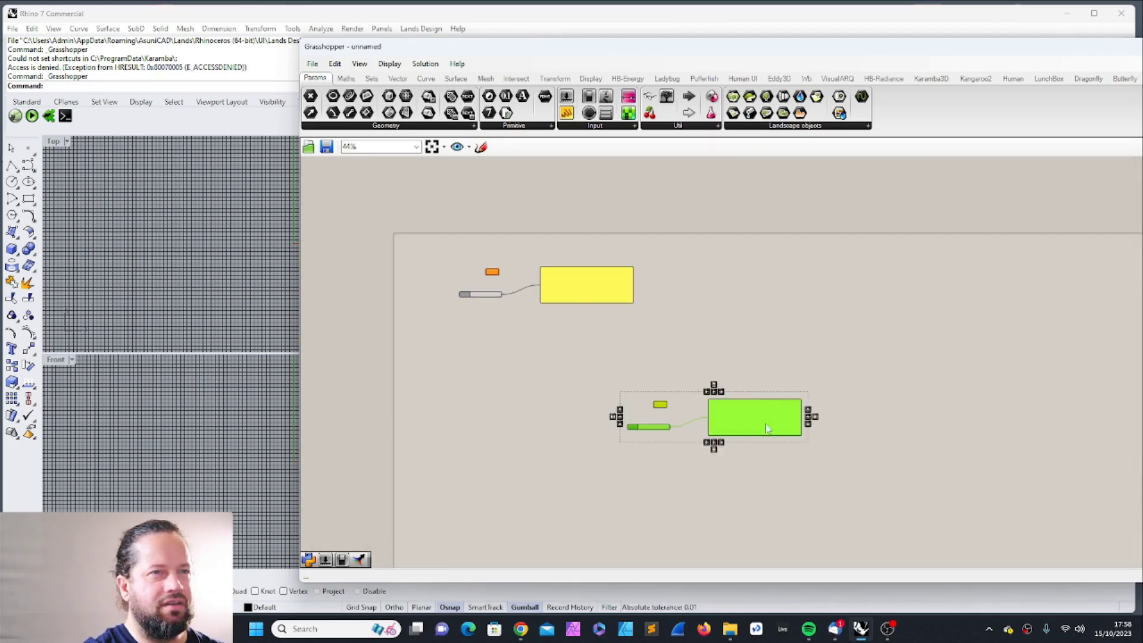
pyautogui.click(885, 475)
pyautogui.scroll(5, 789, 413)
pyautogui.scroll(-2, 767, 303)
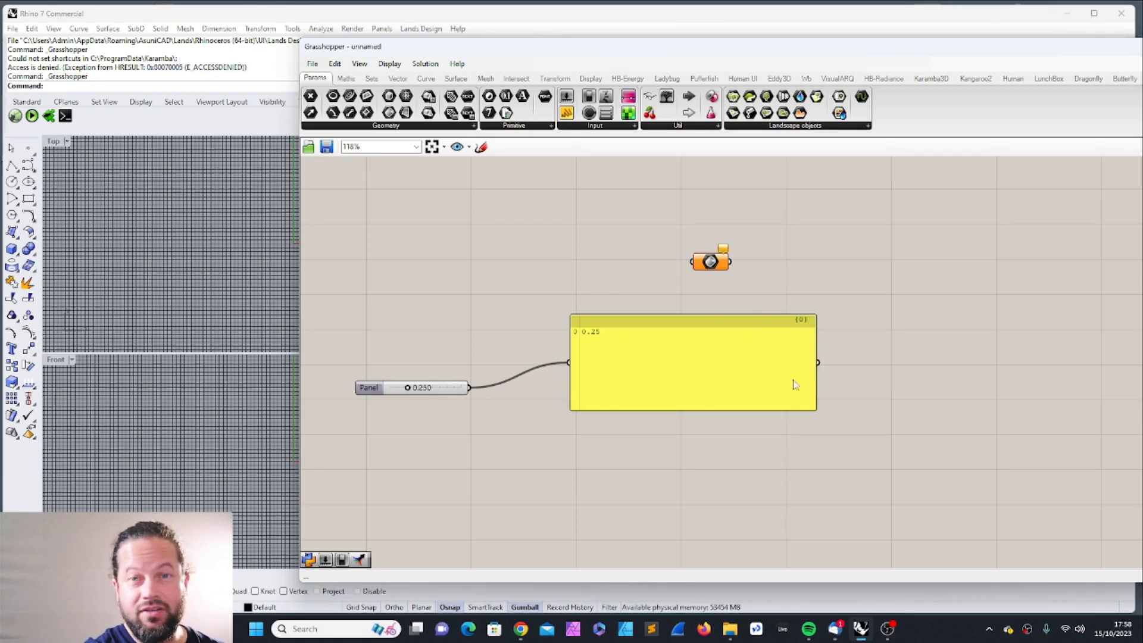
pyautogui.scroll(-2, 702, 359)
pyautogui.moveTo(386, 234); pyautogui.dragTo(962, 465)
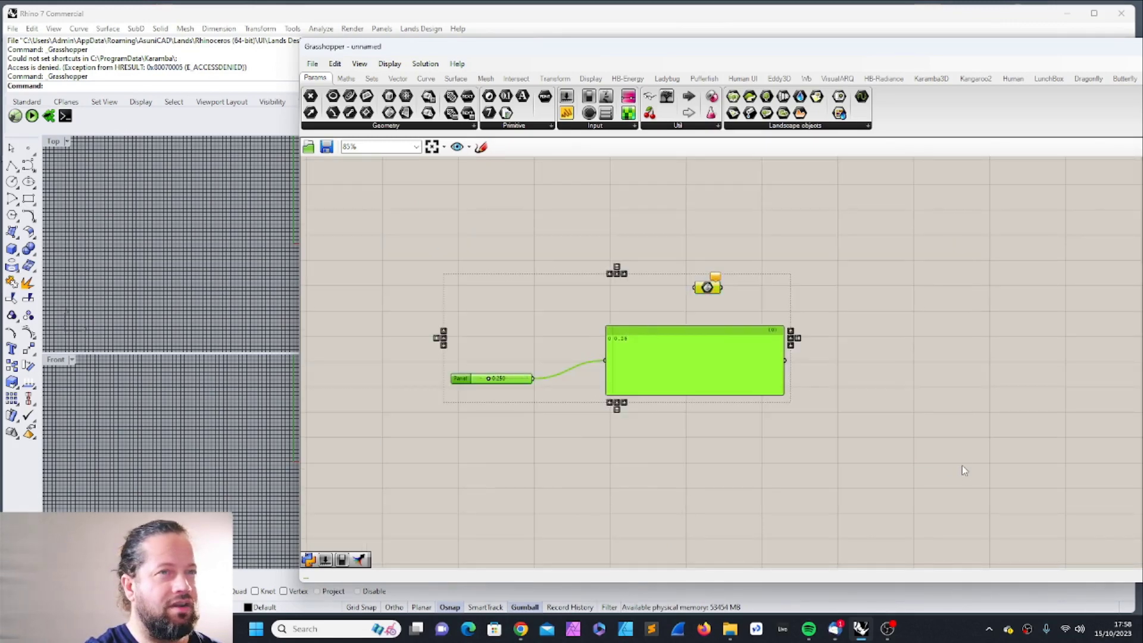
# Step: Save the current canvas framing as named view 01 and recall it
pyautogui.click(457, 146)
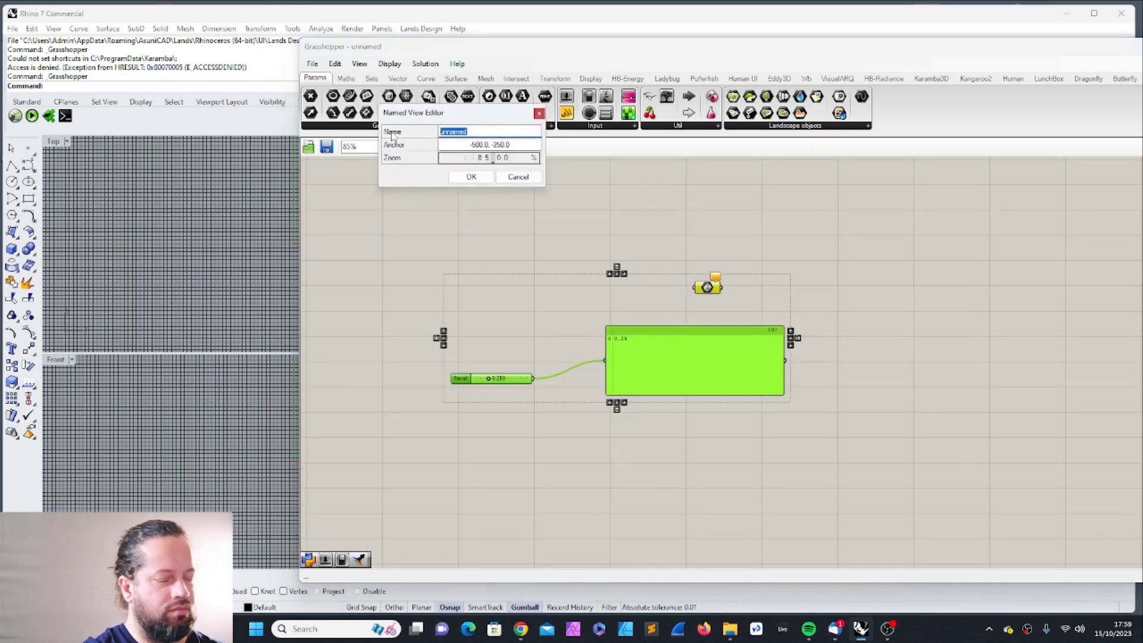
pyautogui.press('Escape')
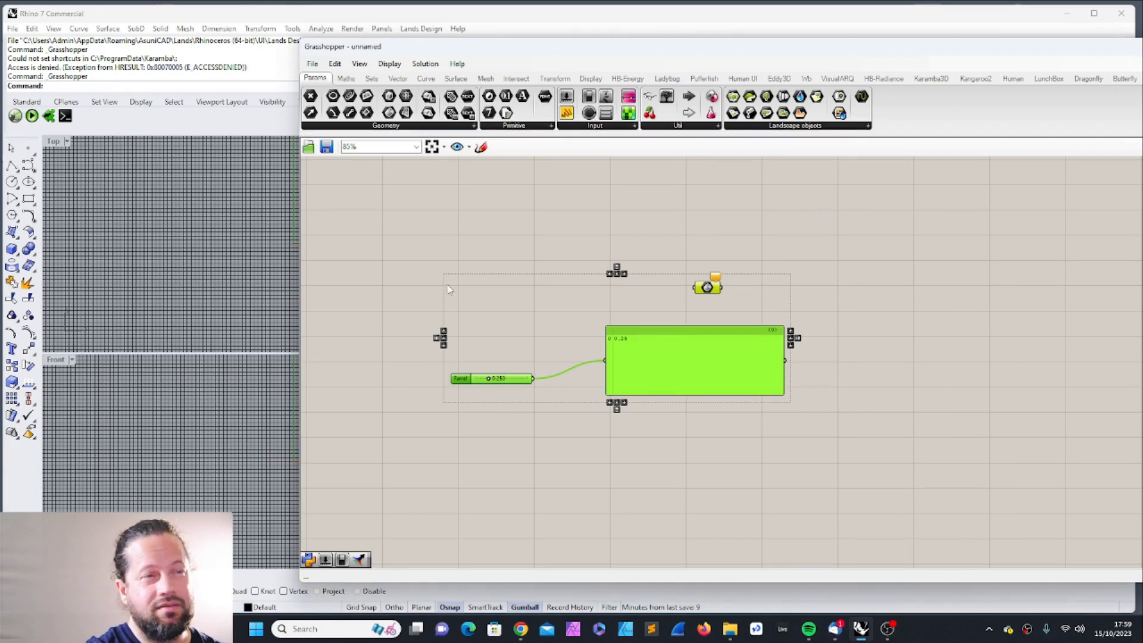
pyautogui.click(509, 217)
pyautogui.scroll(-3, 629, 305)
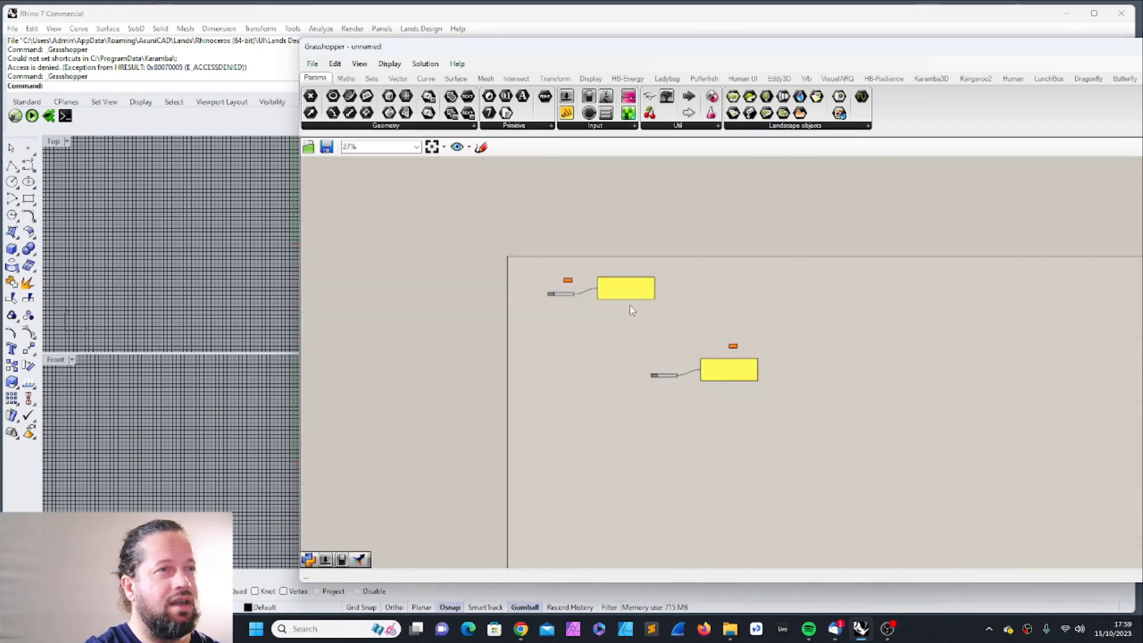
pyautogui.scroll(4, 454, 263)
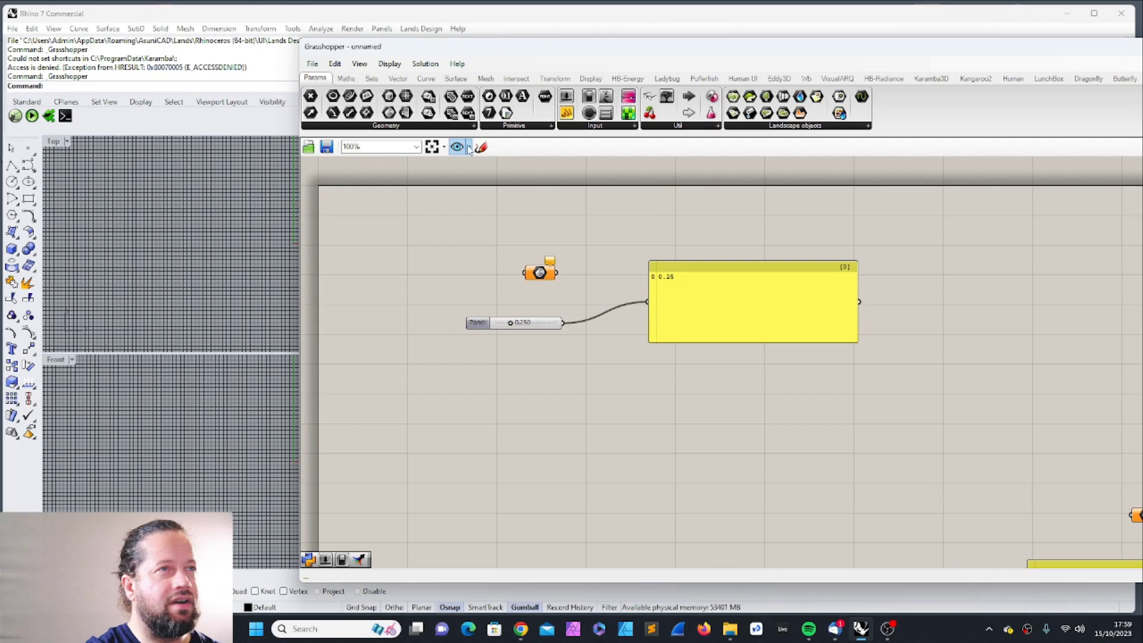
pyautogui.click(469, 148)
pyautogui.moveTo(402, 228); pyautogui.dragTo(918, 484)
# Step: Sketch freehand zigzags, crosses and curves around the components
pyautogui.click(920, 463)
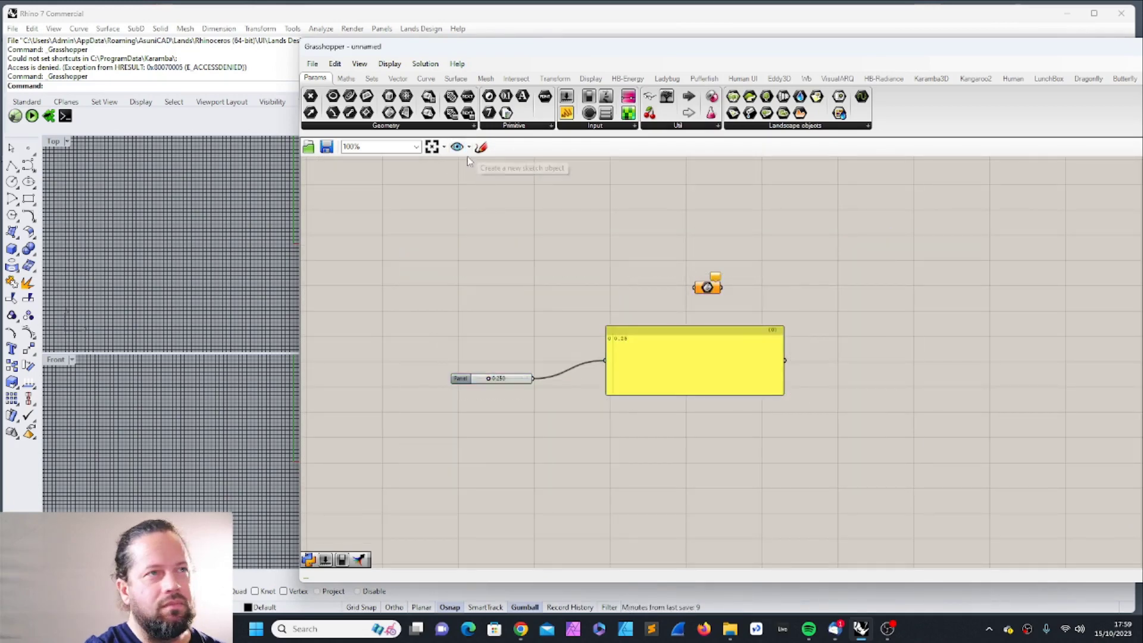
pyautogui.click(482, 147)
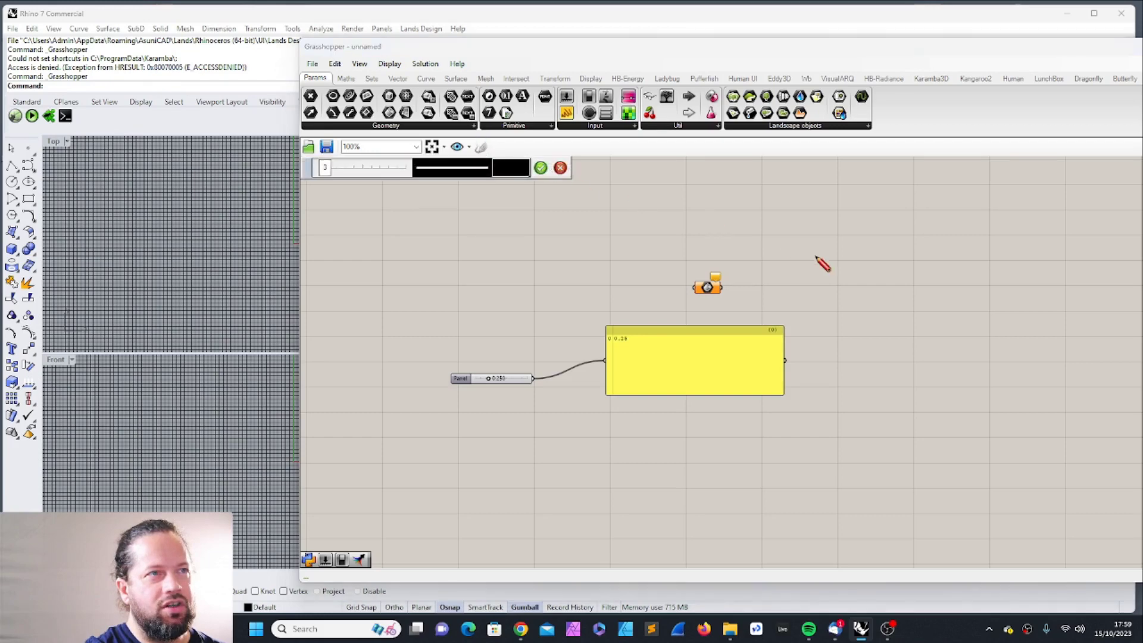
pyautogui.moveTo(813, 458)
pyautogui.mouseDown()
pyautogui.moveTo(836, 448)
pyautogui.moveTo(856, 474)
pyautogui.moveTo(921, 500)
pyautogui.moveTo(983, 476)
pyautogui.mouseUp()
pyautogui.moveTo(925, 404)
pyautogui.mouseDown()
pyautogui.moveTo(925, 379)
pyautogui.moveTo(970, 376)
pyautogui.mouseUp()
pyautogui.moveTo(962, 364)
pyautogui.mouseDown()
pyautogui.moveTo(963, 406)
pyautogui.moveTo(993, 396)
pyautogui.mouseUp()
pyautogui.moveTo(976, 358); pyautogui.dragTo(1042, 359)
pyautogui.moveTo(994, 348); pyautogui.dragTo(999, 420)
pyautogui.moveTo(535, 379)
pyautogui.mouseDown()
pyautogui.moveTo(596, 318)
pyautogui.moveTo(631, 307)
pyautogui.moveTo(566, 332)
pyautogui.moveTo(683, 292)
pyautogui.moveTo(685, 276)
pyautogui.moveTo(736, 294)
pyautogui.mouseUp()
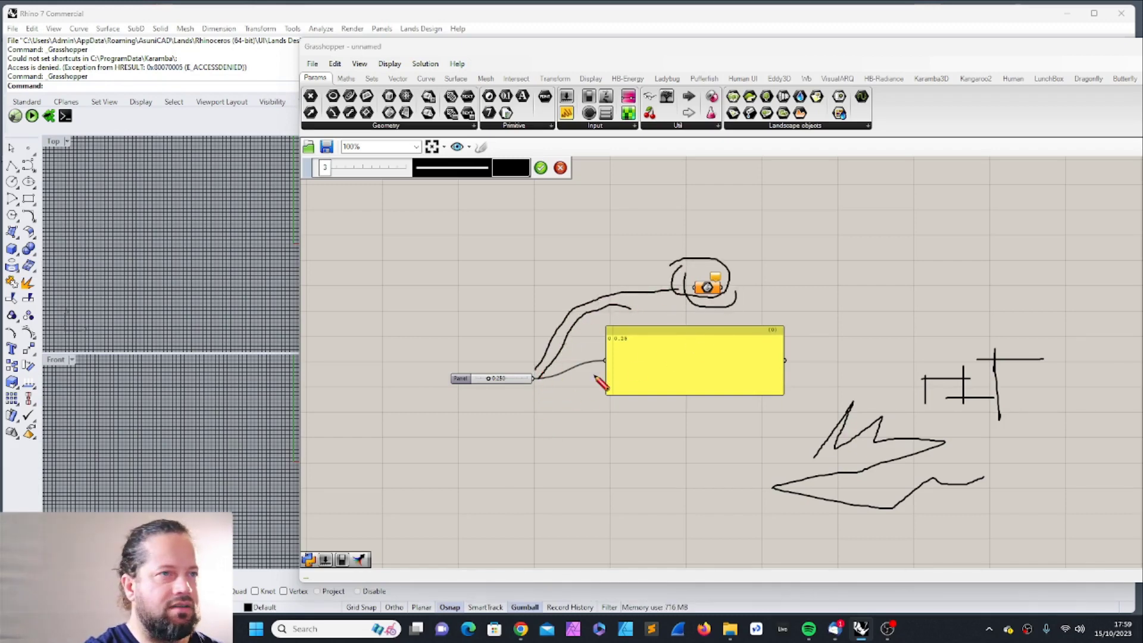
pyautogui.moveTo(539, 385)
pyautogui.mouseDown()
pyautogui.moveTo(685, 471)
pyautogui.moveTo(676, 474)
pyautogui.moveTo(726, 486)
pyautogui.moveTo(720, 456)
pyautogui.mouseUp()
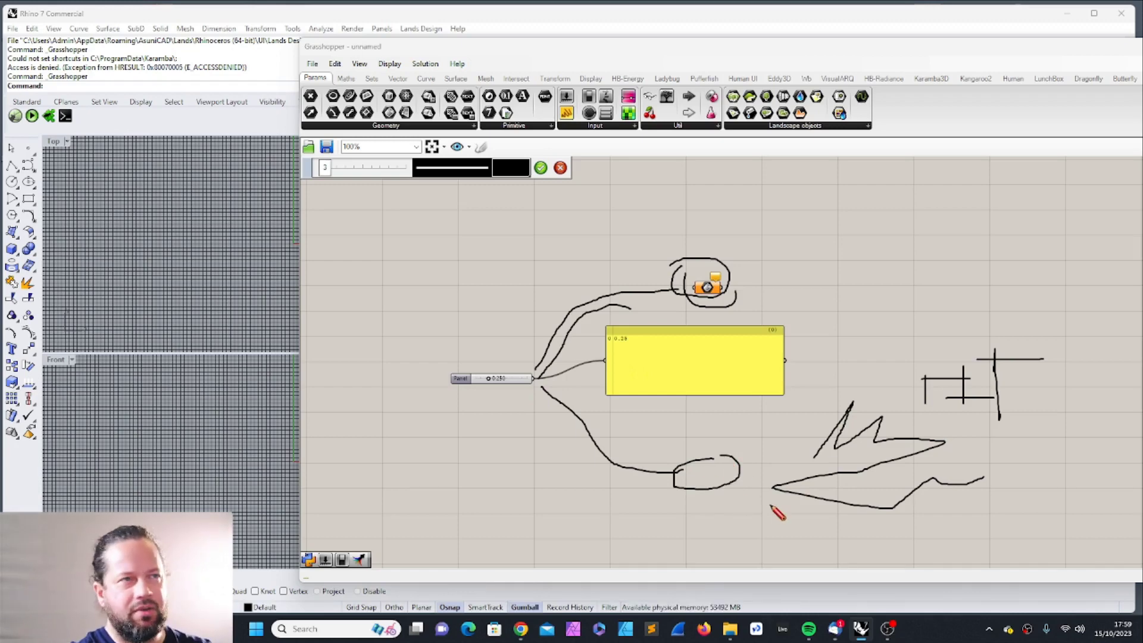
# Step: Make the sketch red, add strokes at the upper right, and finish it
pyautogui.click(519, 169)
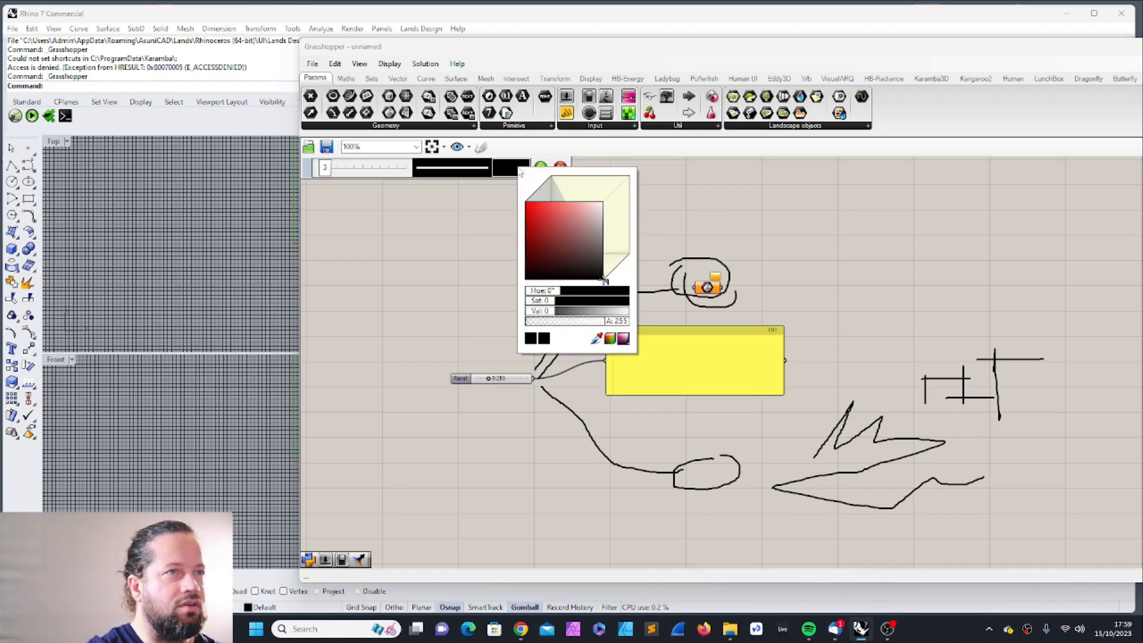
pyautogui.click(535, 209)
pyautogui.moveTo(792, 239); pyautogui.dragTo(887, 303)
pyautogui.moveTo(938, 270); pyautogui.dragTo(974, 278)
pyautogui.click(540, 167)
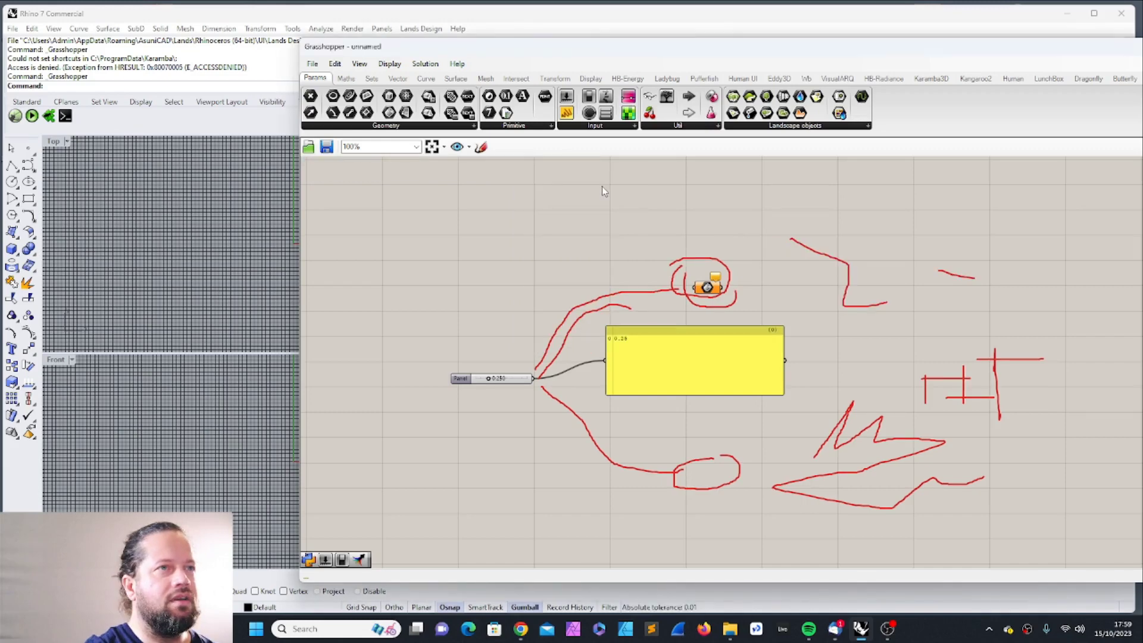
pyautogui.click(634, 299)
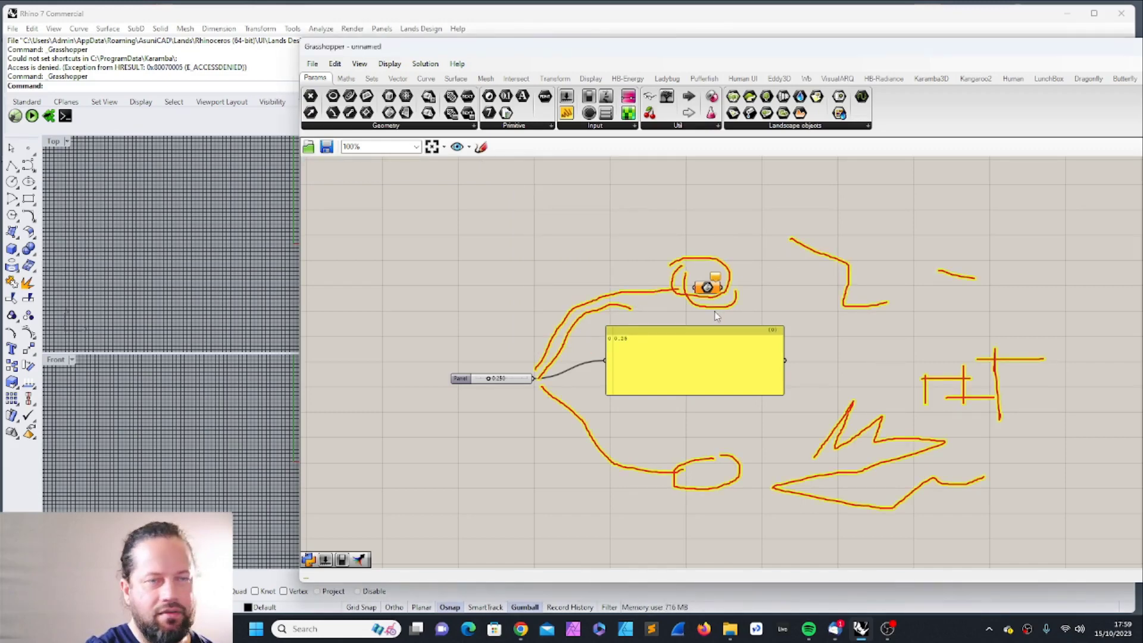
# Step: Start a new cyan sketch and draw a stroke below the components
pyautogui.click(481, 147)
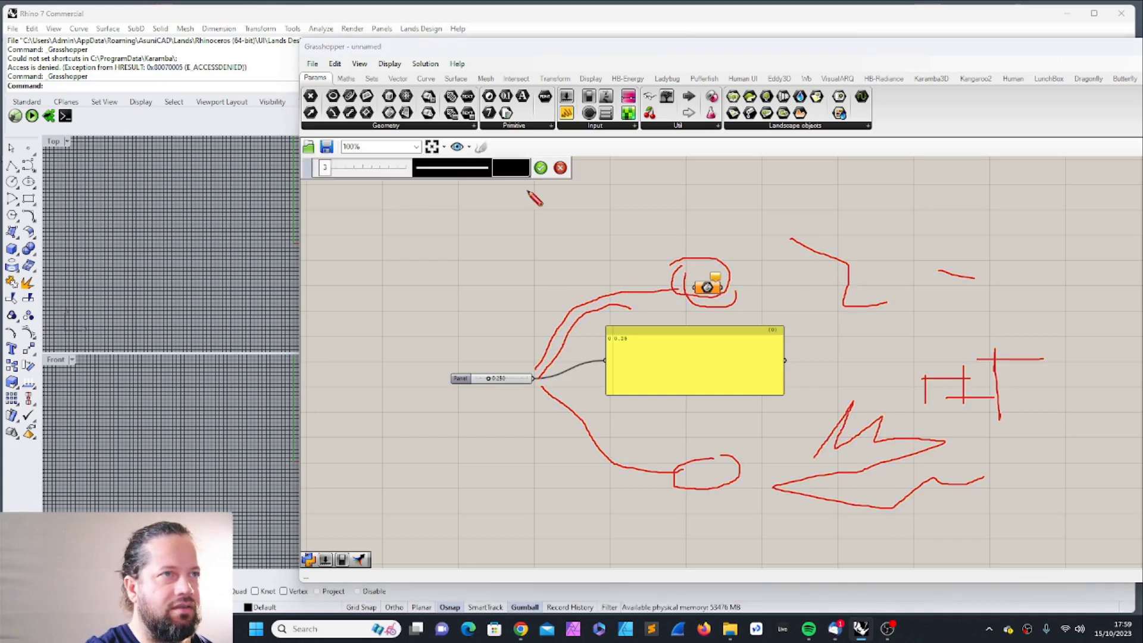
pyautogui.click(510, 167)
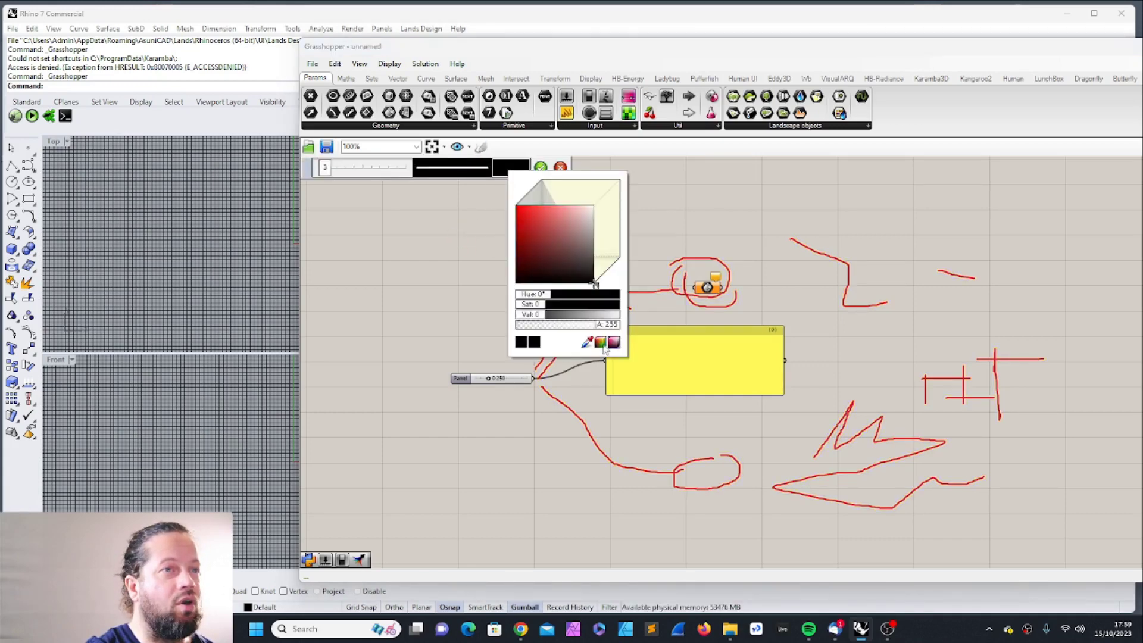
pyautogui.click(588, 336)
pyautogui.moveTo(441, 467)
pyautogui.mouseDown()
pyautogui.moveTo(482, 456)
pyautogui.moveTo(500, 494)
pyautogui.moveTo(562, 487)
pyautogui.moveTo(622, 519)
pyautogui.moveTo(830, 538)
pyautogui.mouseUp()
pyautogui.press('Return')
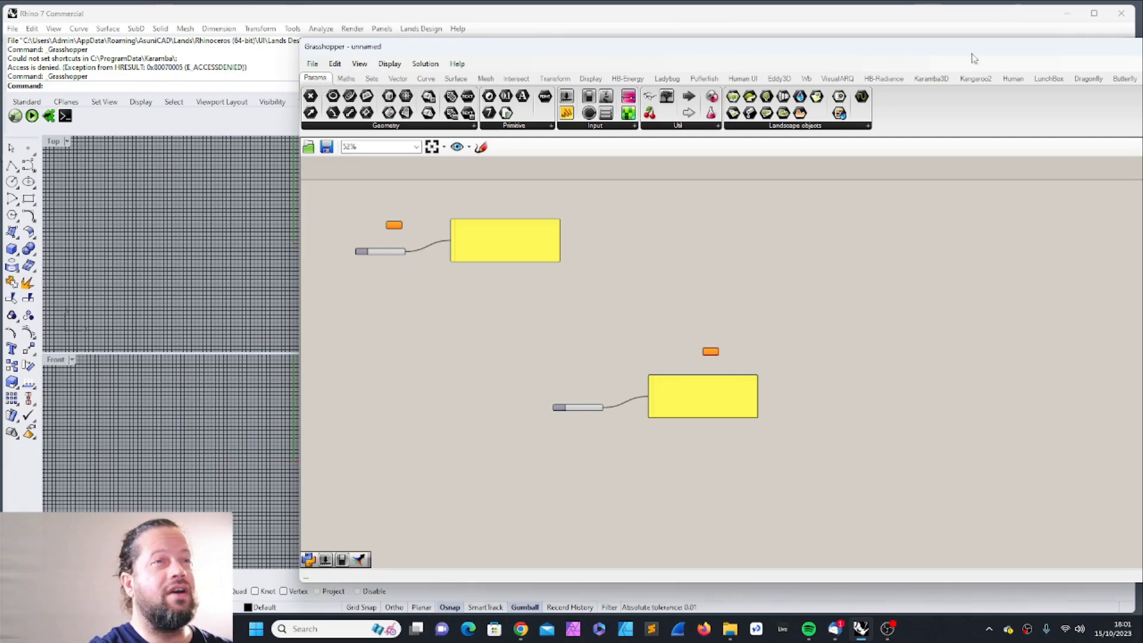
# Step: Narrow the Grasshopper window and move it to the right side of the screen
pyautogui.scroll(3, 581, 263)
pyautogui.scroll(-3, 440, 245)
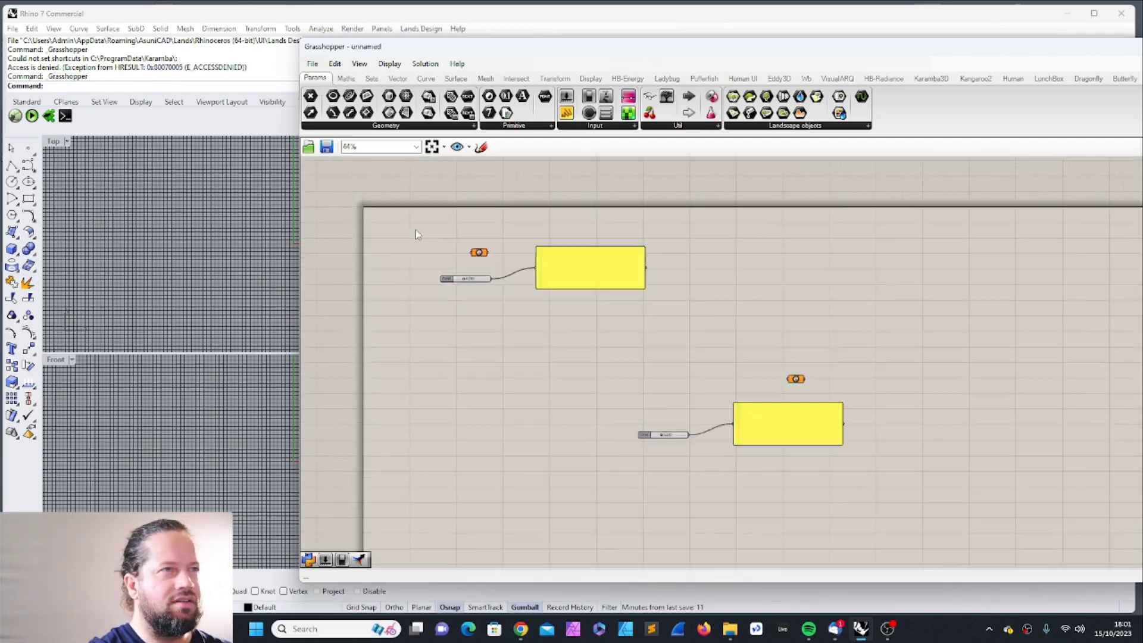
pyautogui.scroll(2, 415, 230)
pyautogui.moveTo(905, 51); pyautogui.dragTo(648, 45)
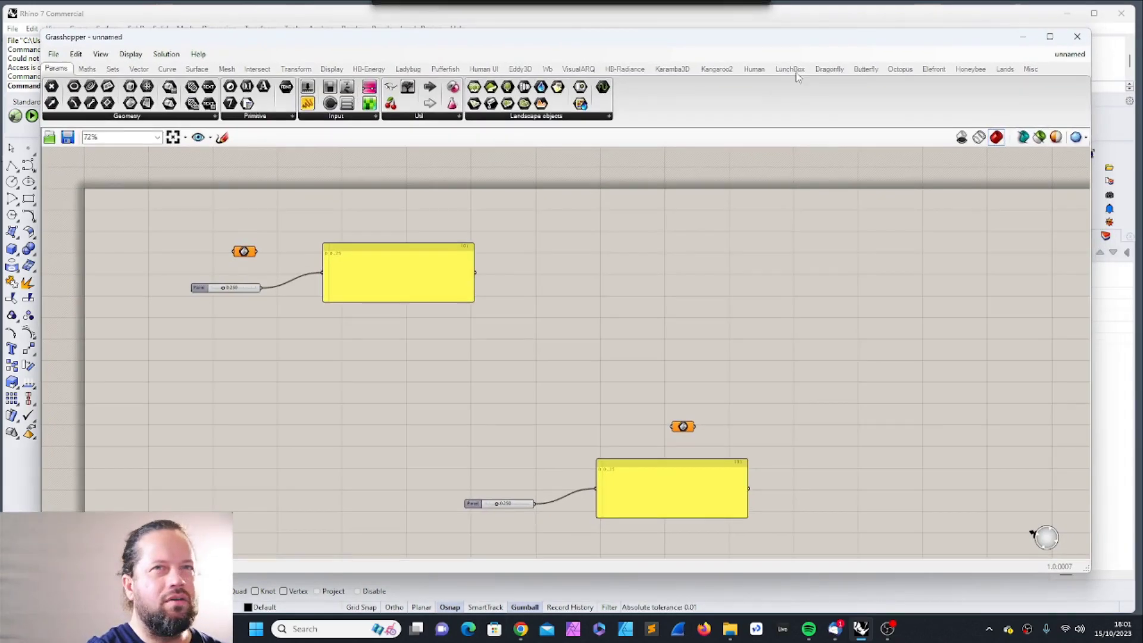
pyautogui.moveTo(1090, 102); pyautogui.dragTo(778, 102)
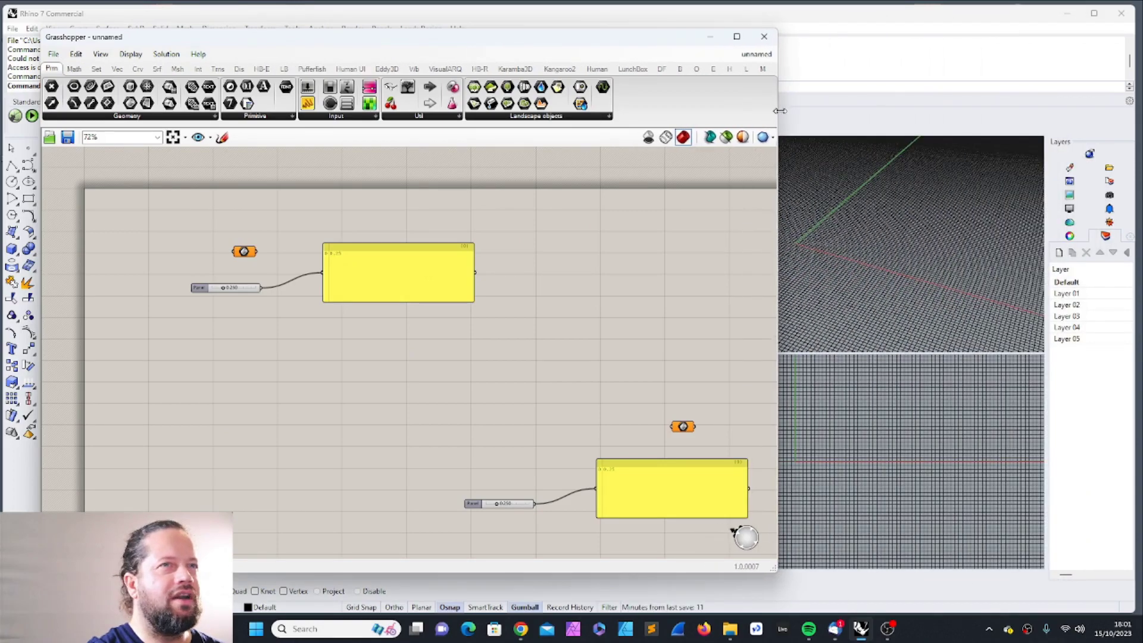
pyautogui.moveTo(638, 44); pyautogui.dragTo(948, 47)
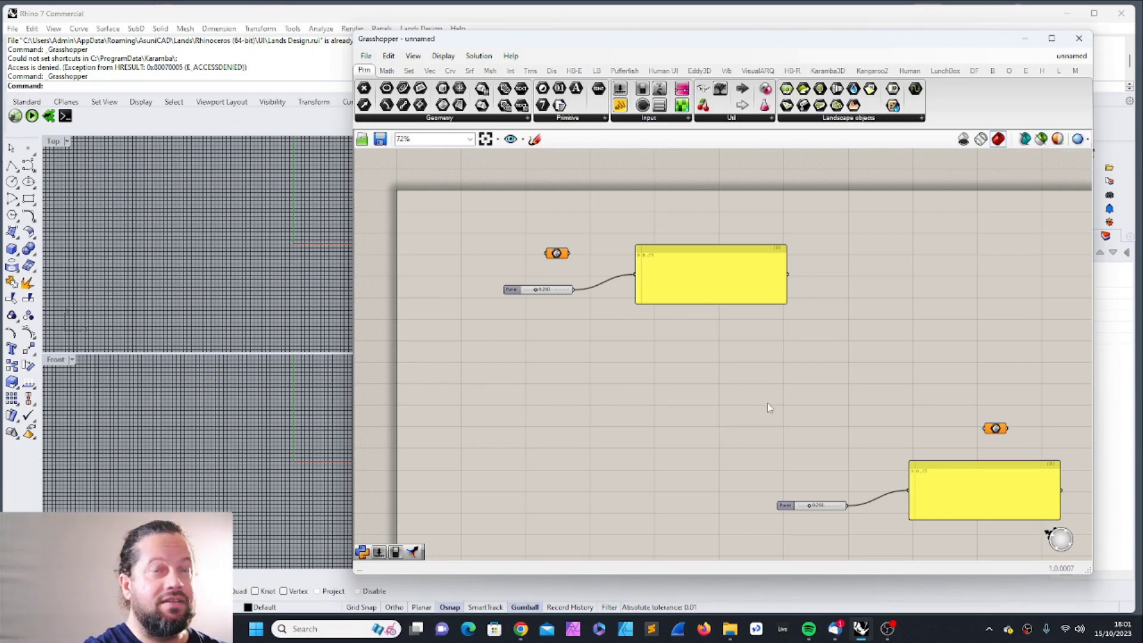
# Step: Adjust the Grasshopper window's position and maximize Rhino's Perspective viewport
pyautogui.moveTo(473, 232); pyautogui.dragTo(848, 335)
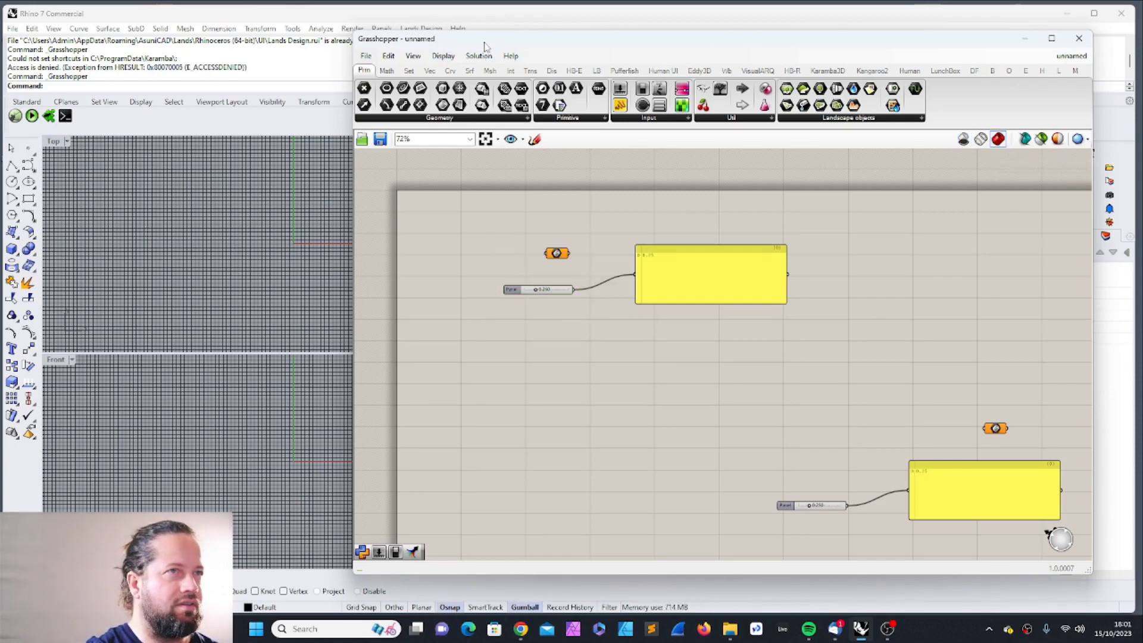
pyautogui.moveTo(483, 41)
pyautogui.mouseDown()
pyautogui.moveTo(678, 49)
pyautogui.moveTo(480, 37)
pyautogui.mouseUp()
pyautogui.moveTo(462, 202); pyautogui.dragTo(835, 334)
pyautogui.click(884, 208)
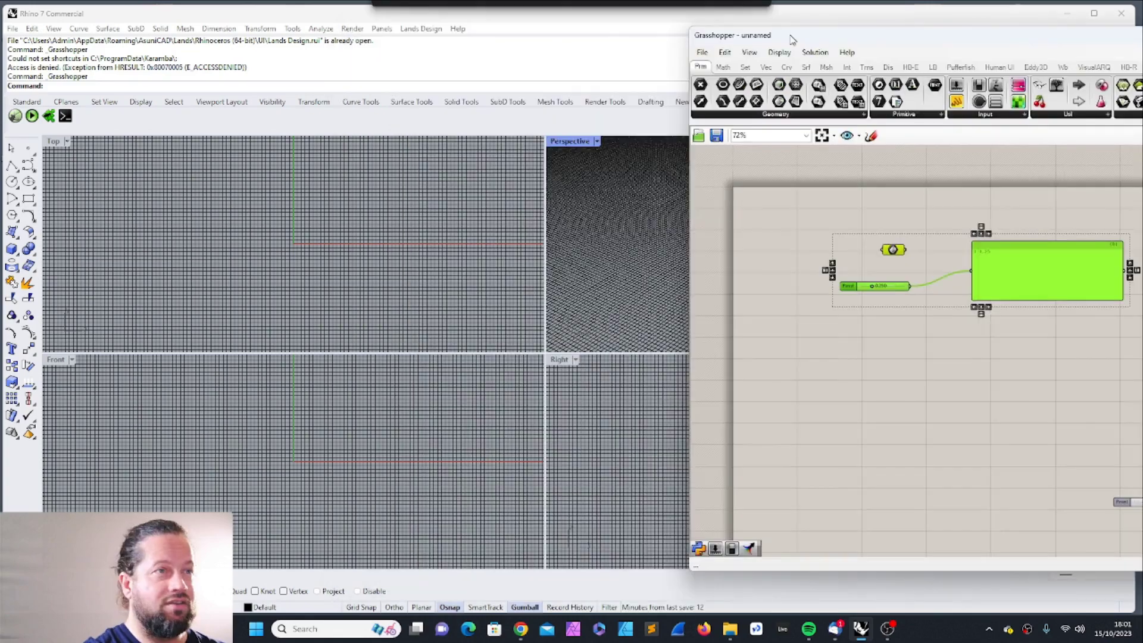
pyautogui.moveTo(713, 37); pyautogui.dragTo(662, 37)
pyautogui.doubleClick(562, 141)
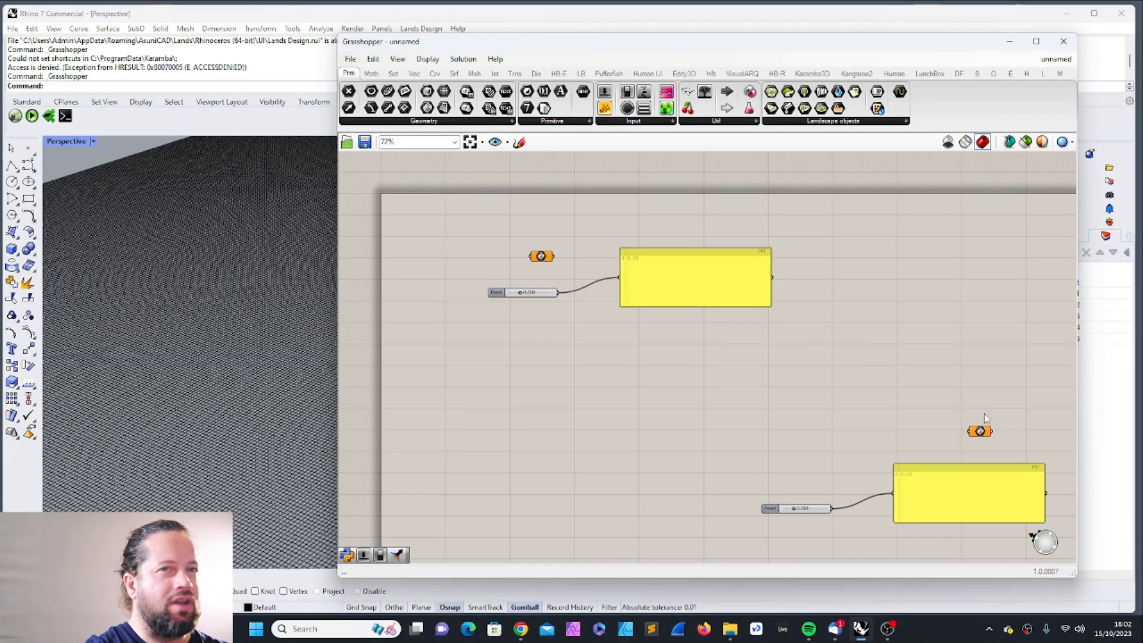
# Step: Zoom the canvas to 61%, briefly showing the shortcut wheel, to frame both panels
pyautogui.scroll(-2, 834, 485)
pyautogui.scroll(4, 869, 509)
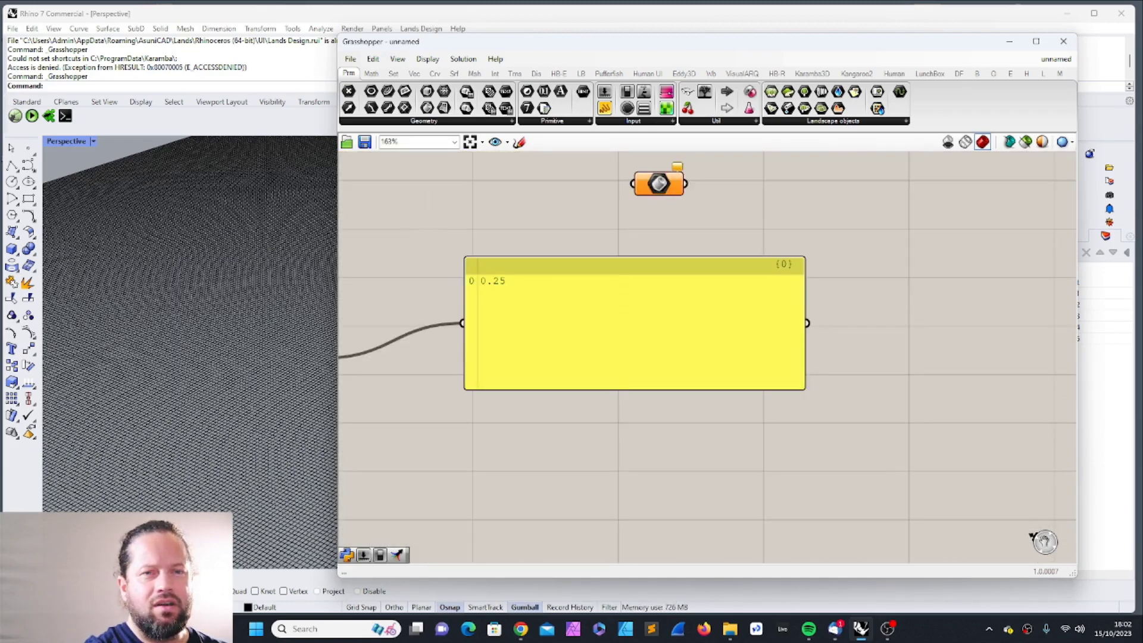
pyautogui.scroll(-4, 942, 460)
pyautogui.scroll(3, 601, 300)
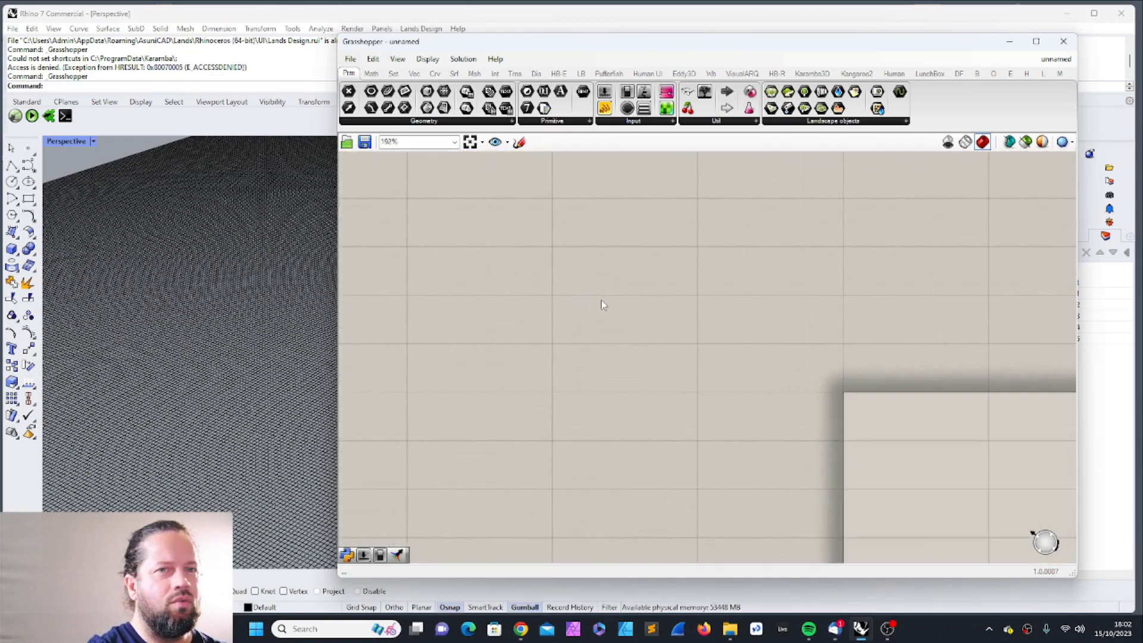
pyautogui.scroll(-1, 634, 319)
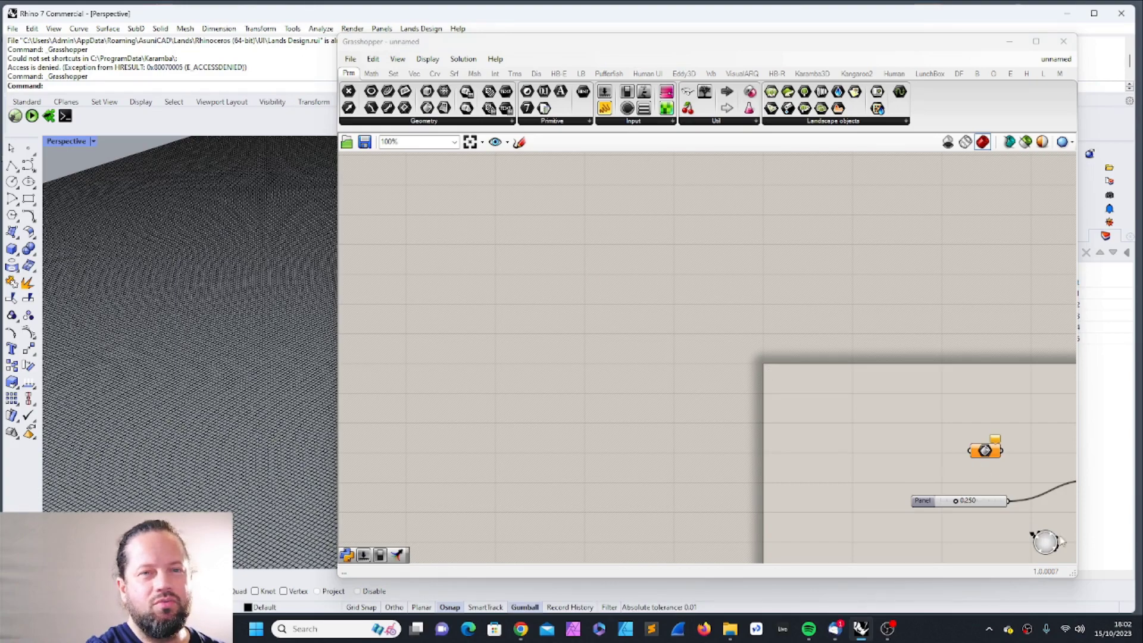
pyautogui.scroll(-4, 711, 379)
pyautogui.scroll(8, 702, 386)
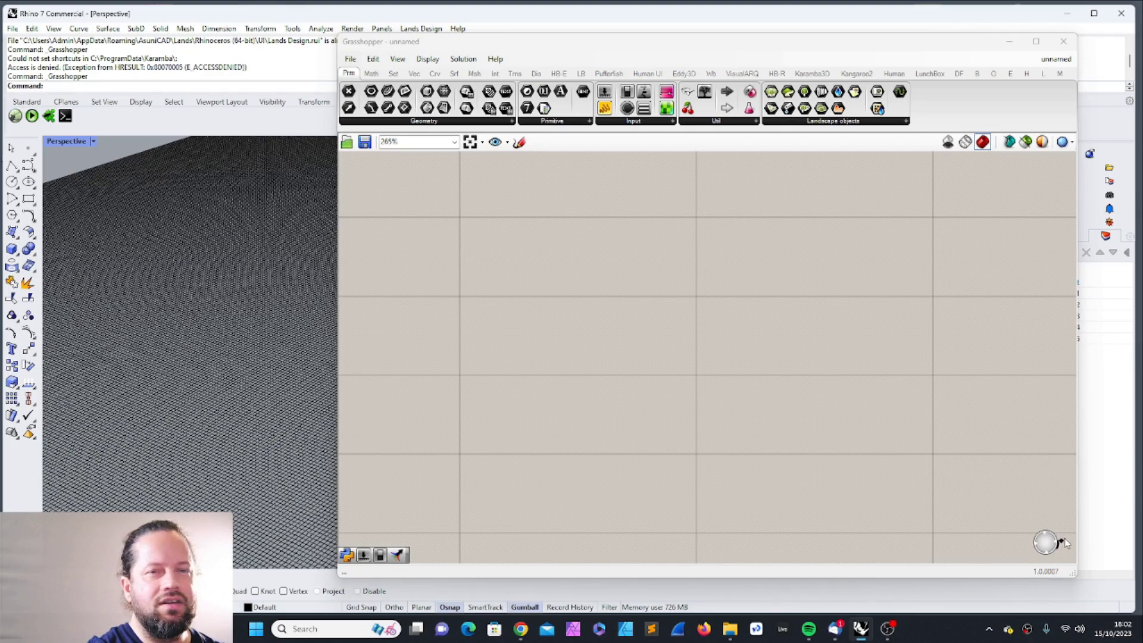
pyautogui.middleClick(833, 447)
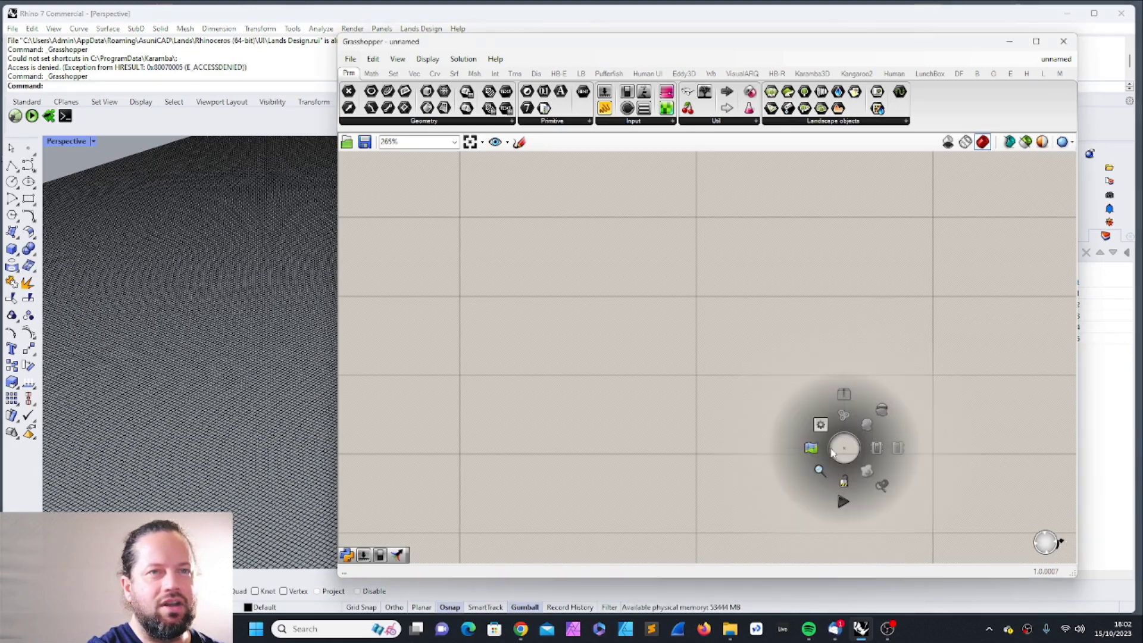
pyautogui.scroll(-8, 774, 396)
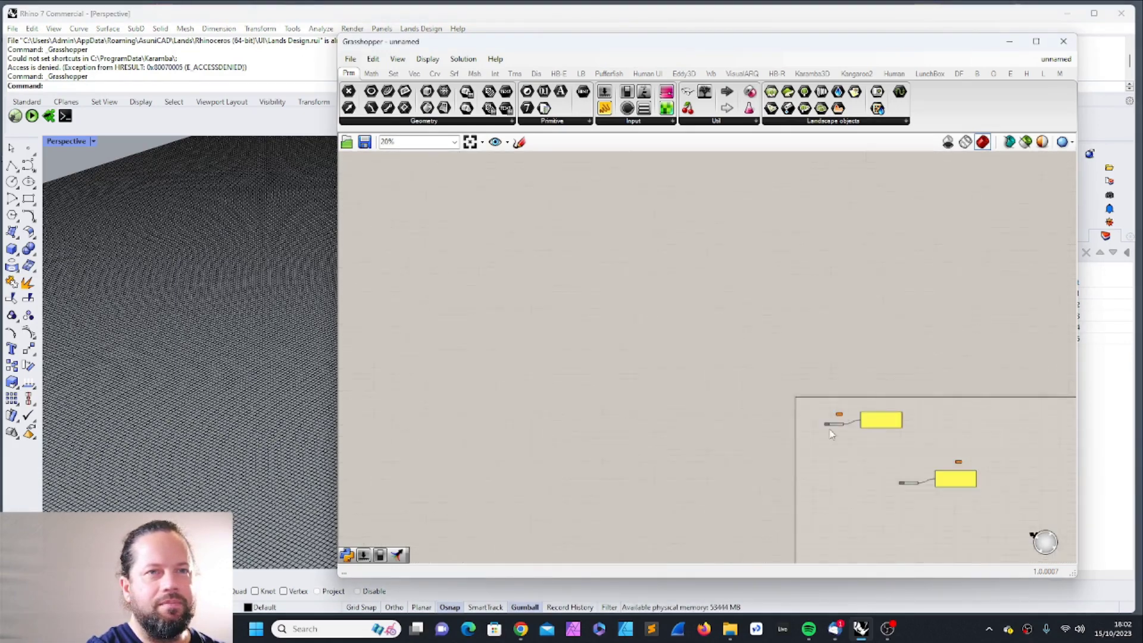
pyautogui.scroll(3, 760, 426)
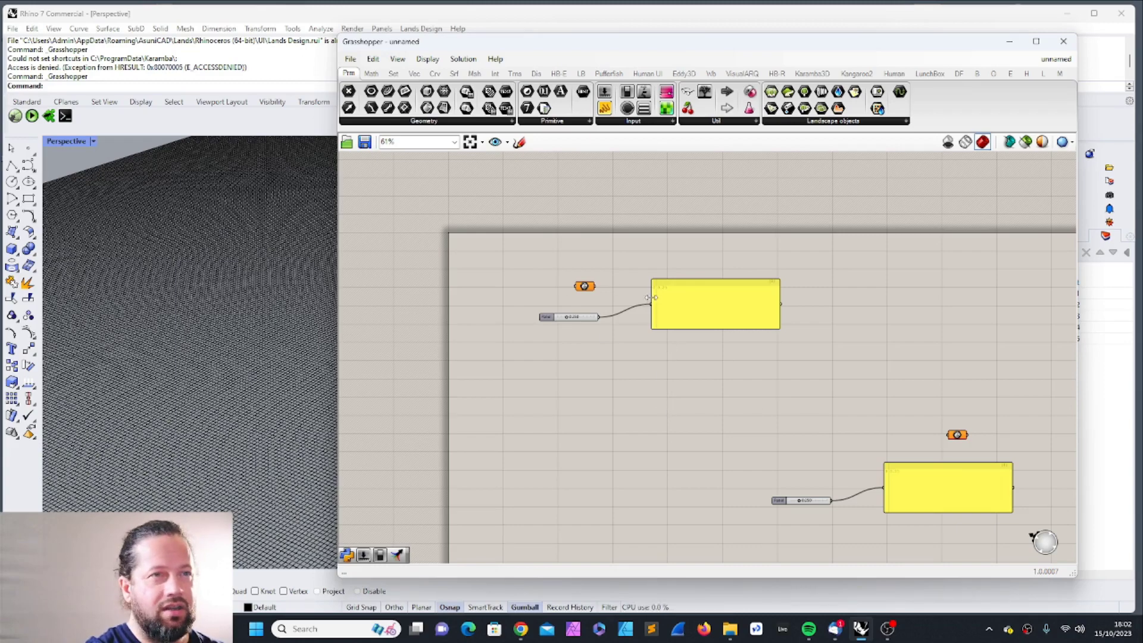
# Step: Shift the upper panel slightly, then search 'point' and place a Point parameter
pyautogui.moveTo(708, 300); pyautogui.dragTo(755, 315)
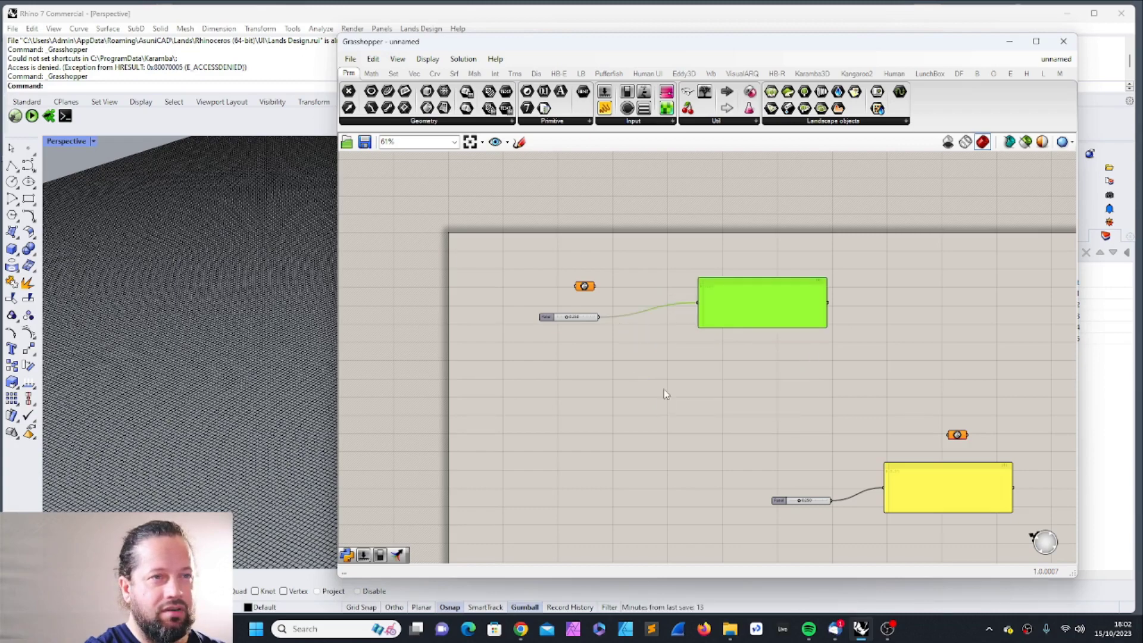
pyautogui.doubleClick(657, 375)
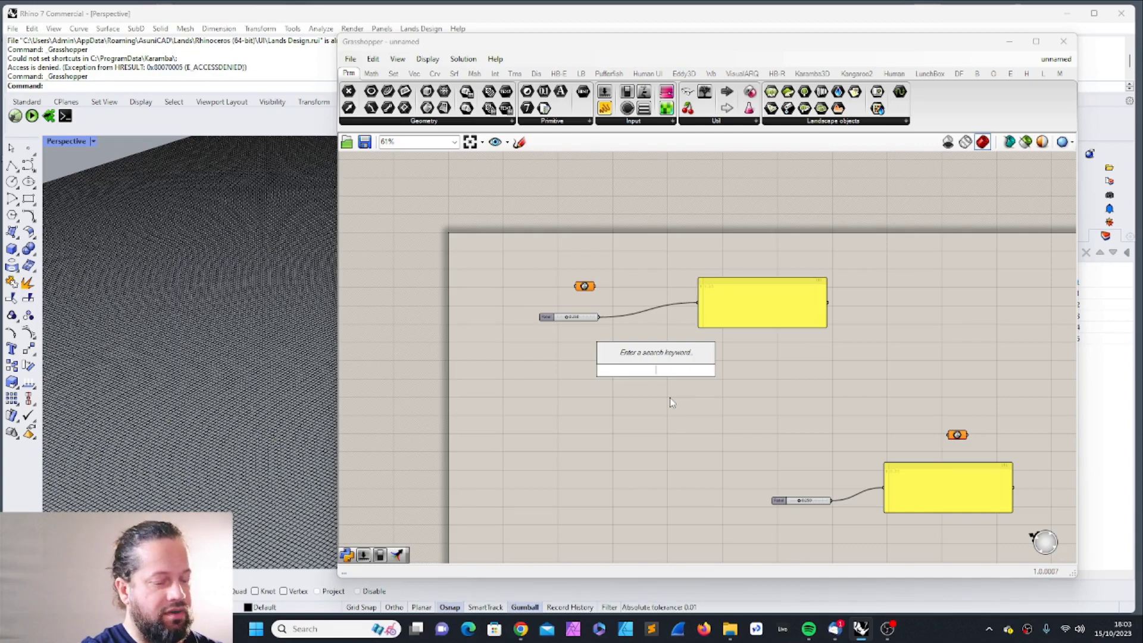
pyautogui.write('point')
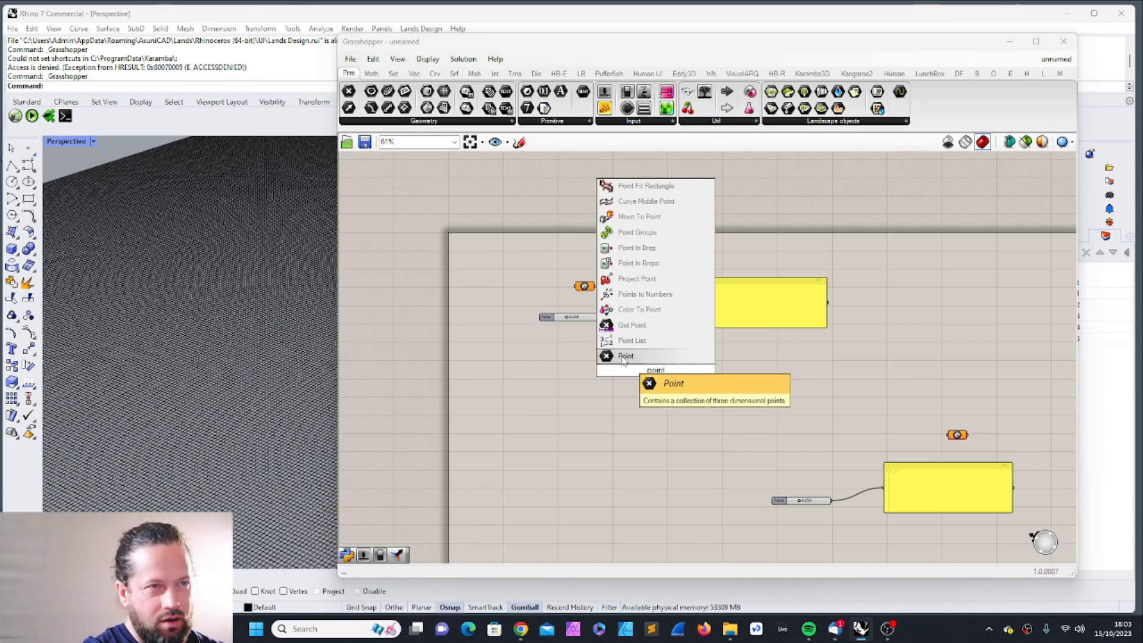
pyautogui.click(635, 357)
pyautogui.moveTo(656, 370); pyautogui.dragTo(609, 376)
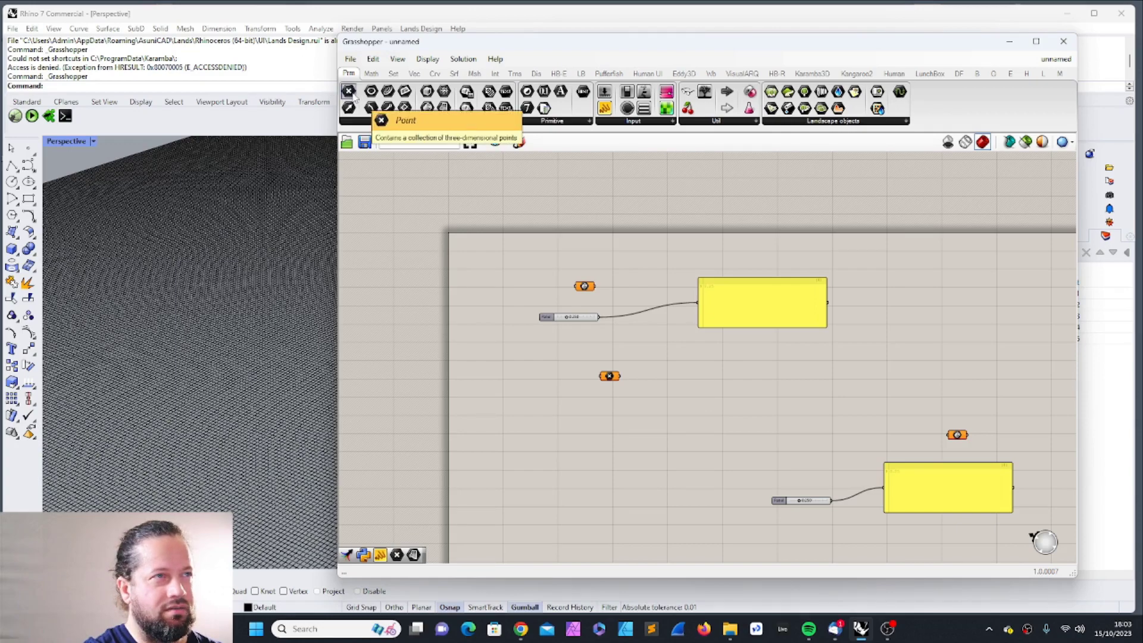
# Step: Add a second Point parameter below the first from the Params tab
pyautogui.moveTo(348, 92); pyautogui.dragTo(610, 398)
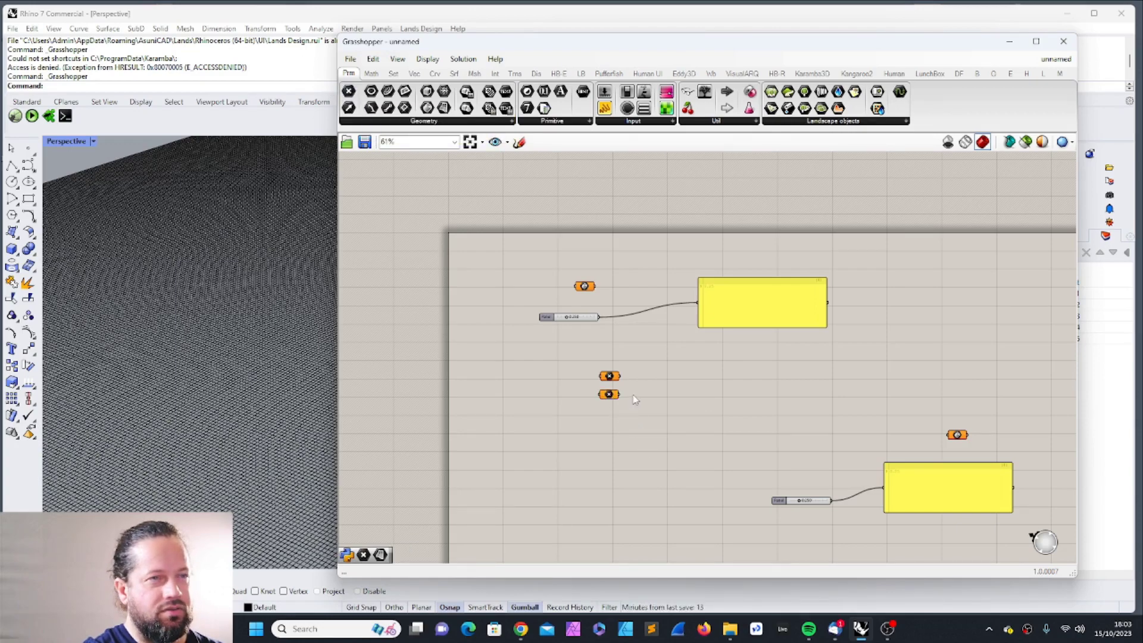
pyautogui.scroll(6, 616, 410)
pyautogui.click(613, 419)
pyautogui.scroll(-6, 654, 373)
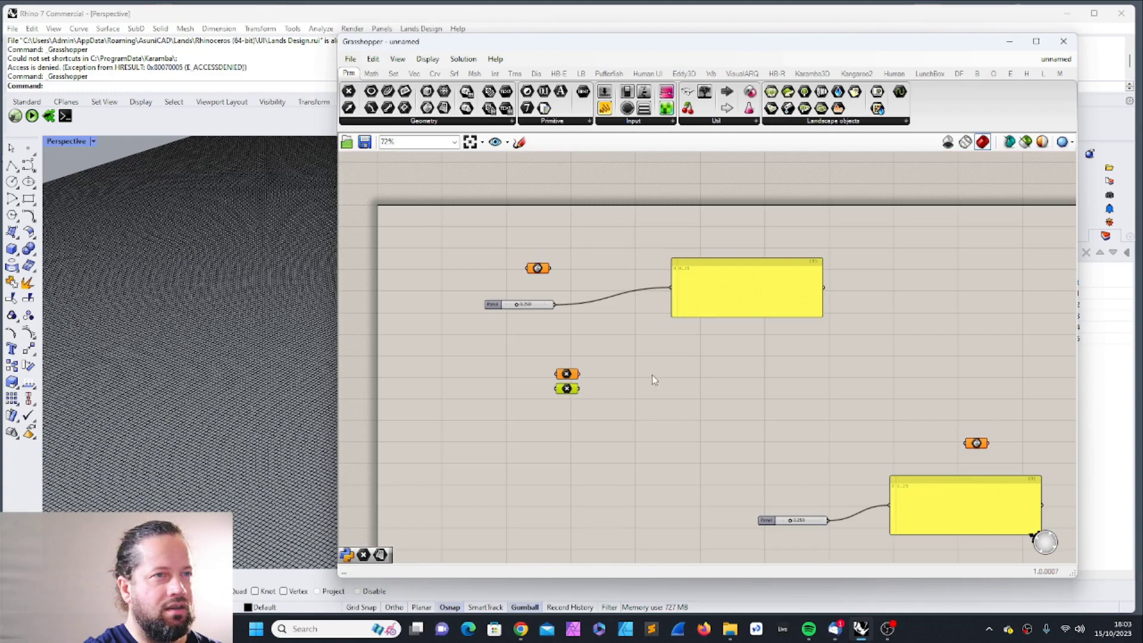
pyautogui.doubleClick(654, 373)
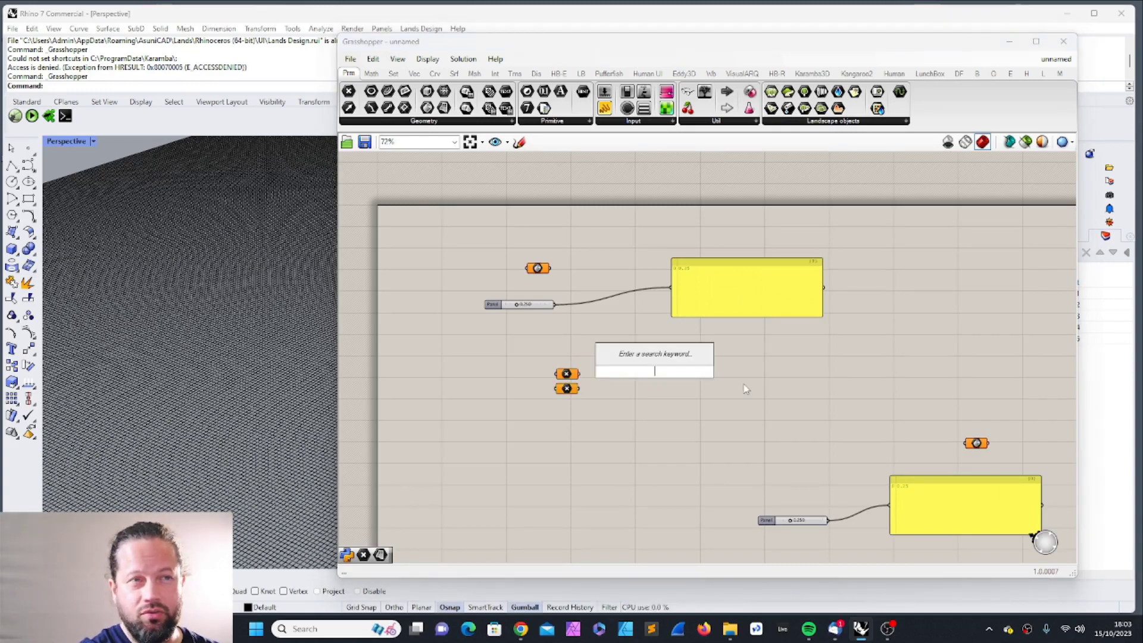
pyautogui.click(685, 407)
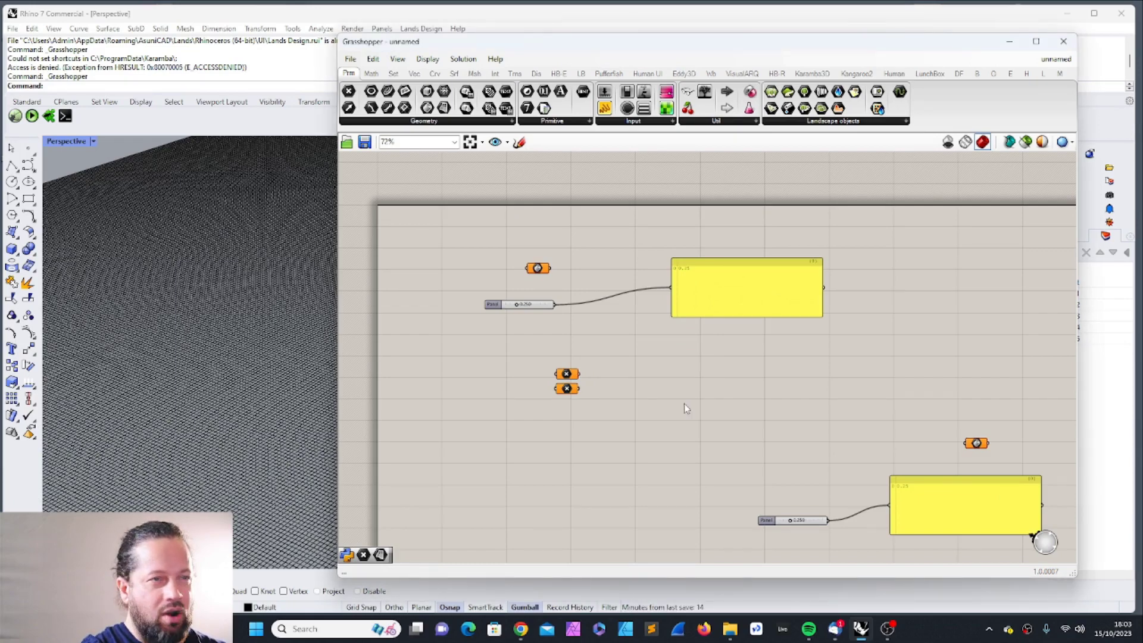
# Step: Show the radial shortcut wheel, then the canvas context menu
pyautogui.middleClick(684, 404)
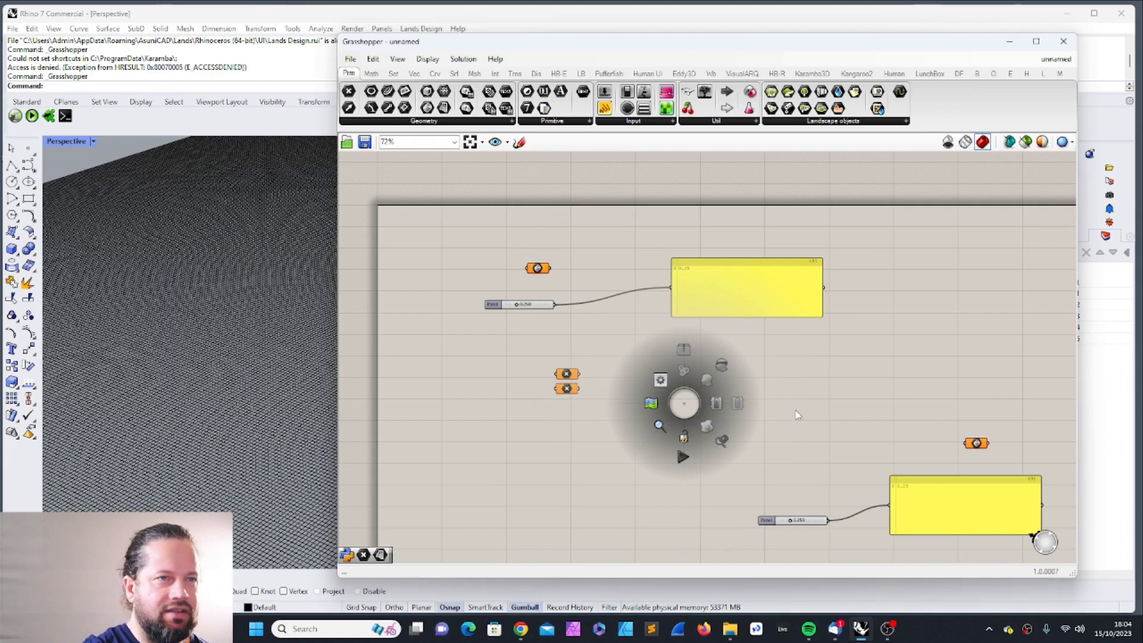
pyautogui.rightClick(713, 384)
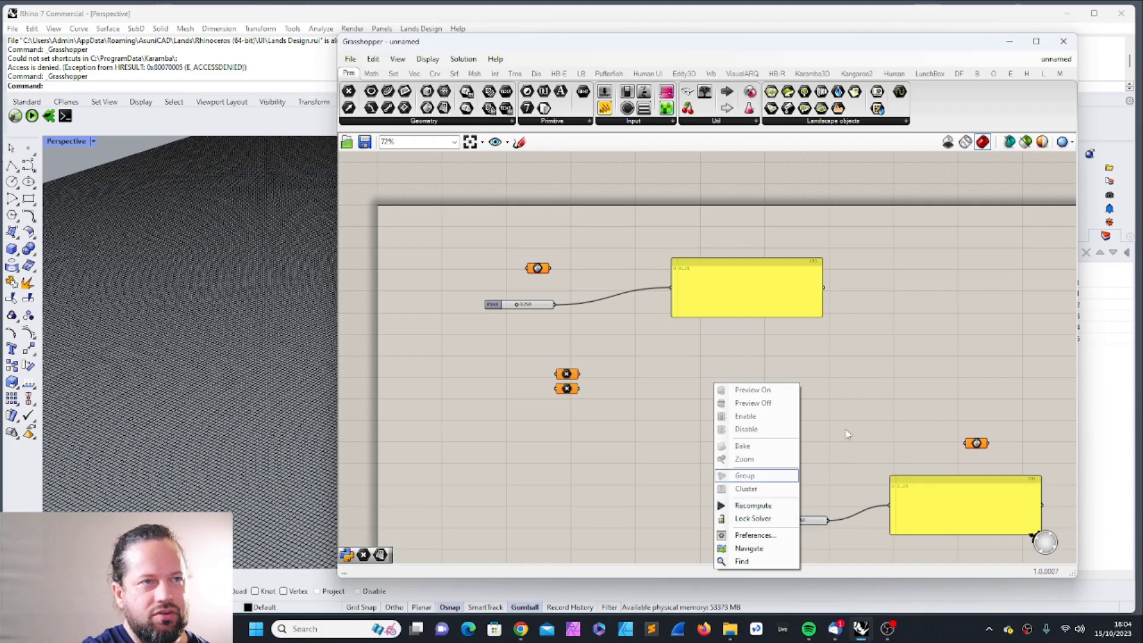
# Step: Move the upper number slider slightly down and right and view its options
pyautogui.click(857, 382)
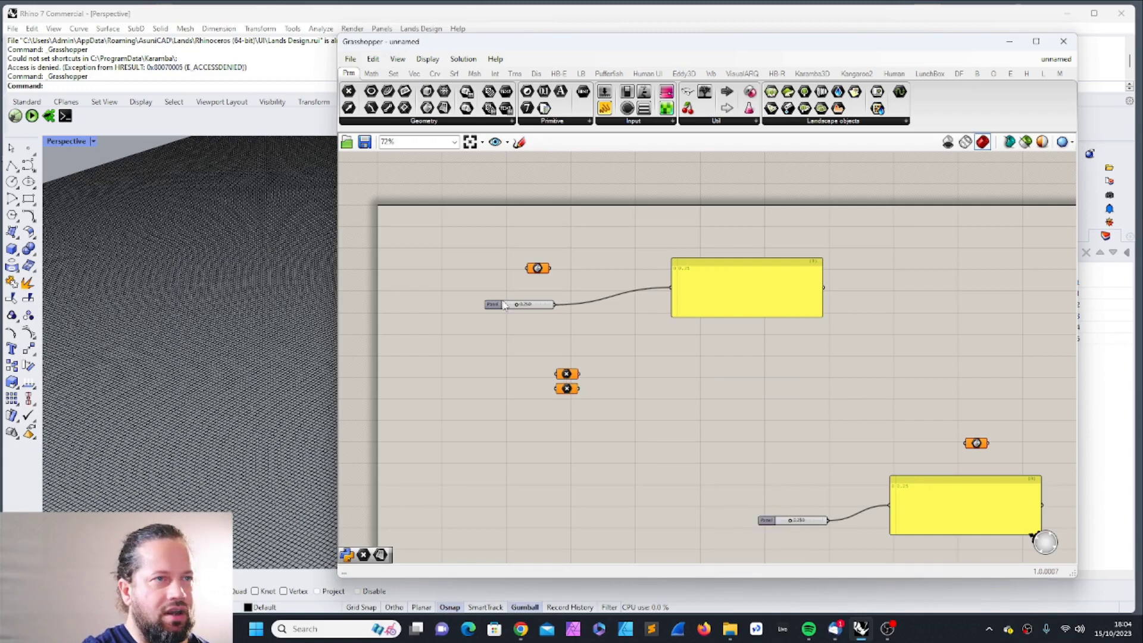
pyautogui.moveTo(501, 305); pyautogui.dragTo(527, 319)
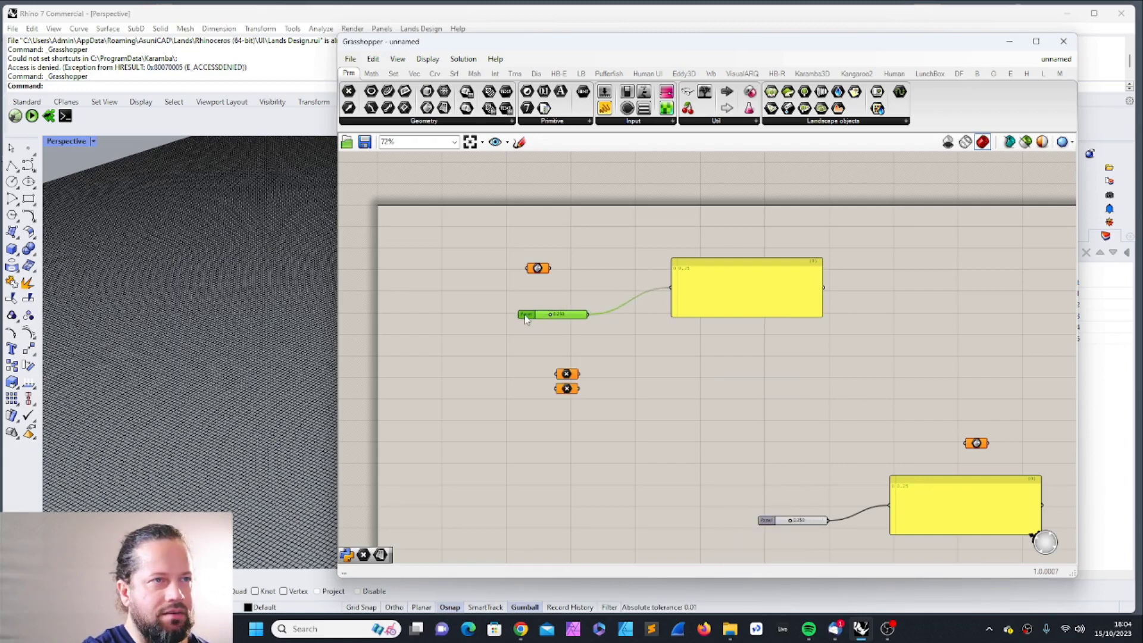
pyautogui.rightClick(527, 317)
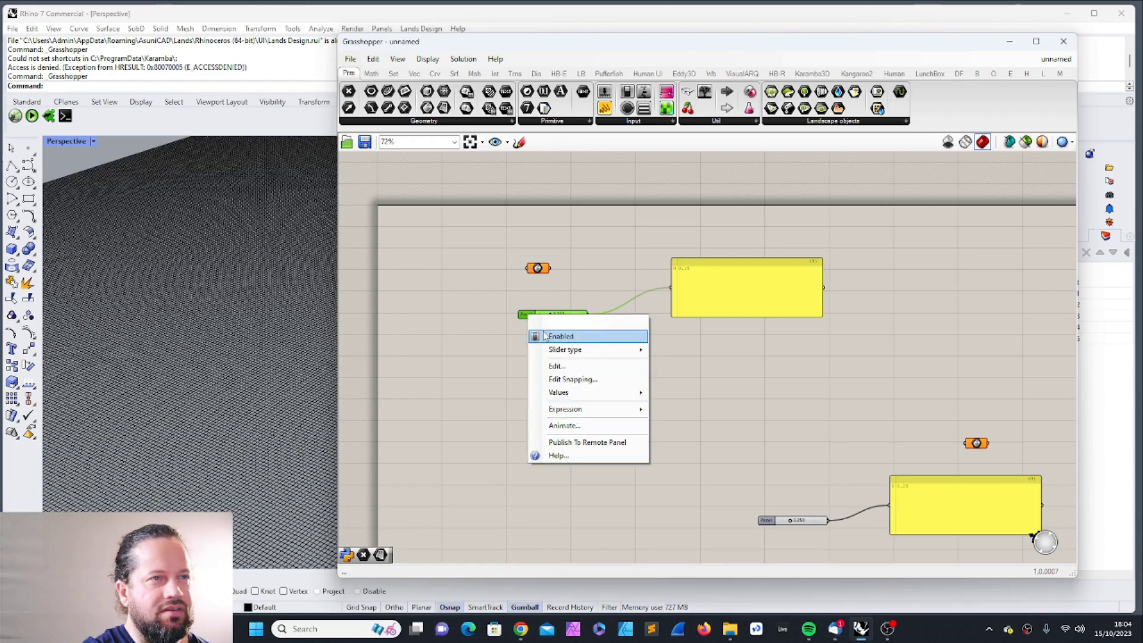
pyautogui.click(538, 267)
# Step: Check the Brep parameter's runtime warning that it failed to collect data
pyautogui.scroll(5, 538, 268)
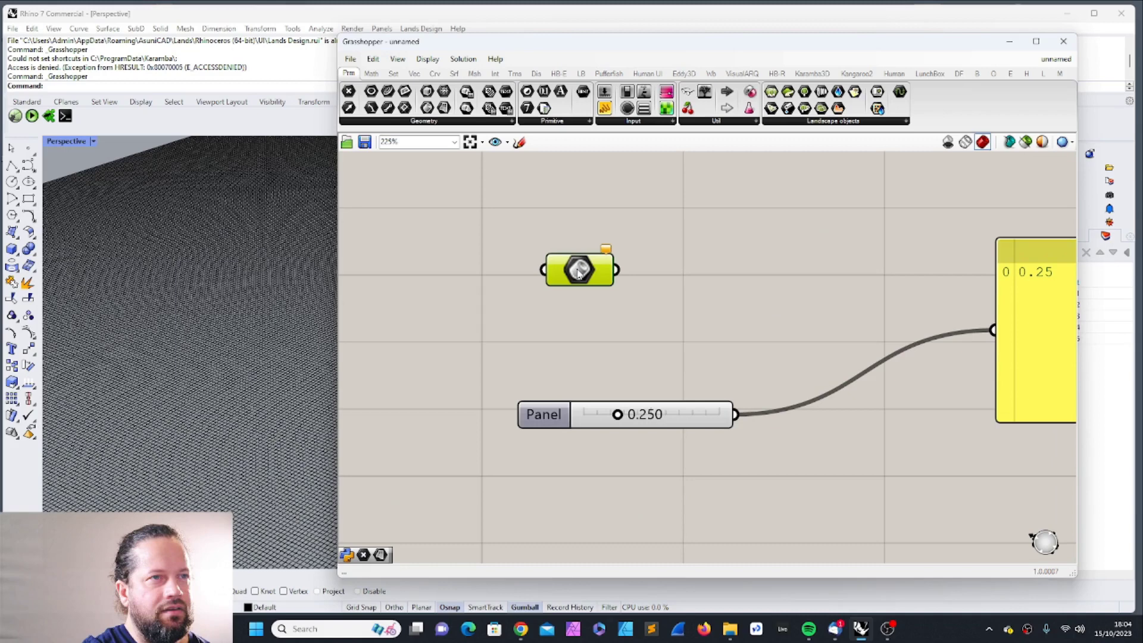
pyautogui.scroll(3, 582, 272)
pyautogui.rightClick(662, 300)
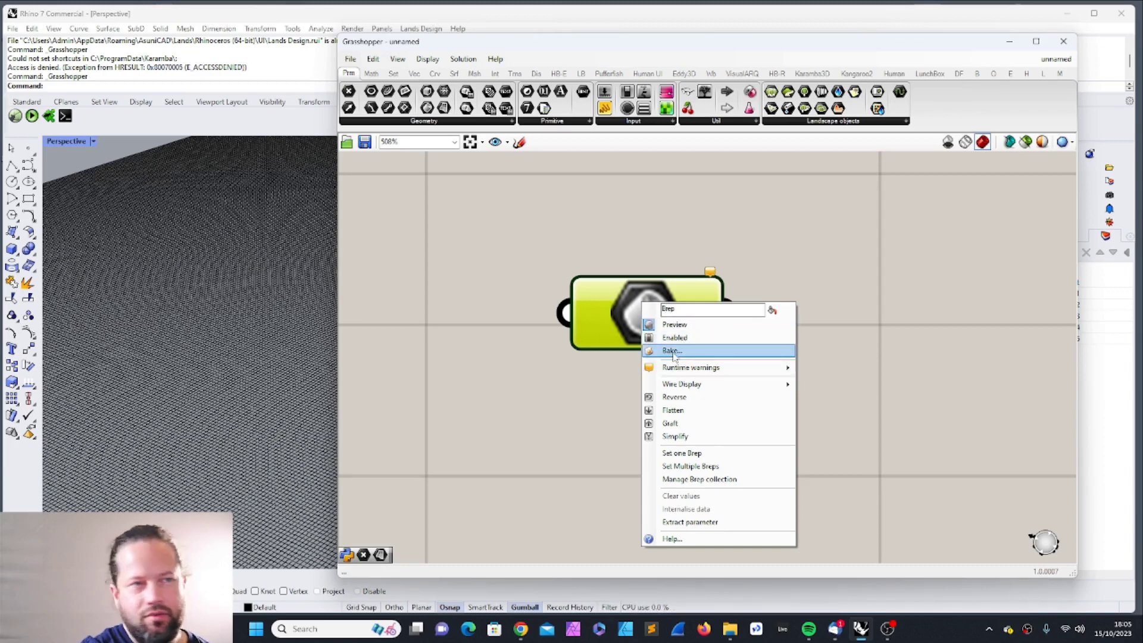
pyautogui.moveTo(702, 369)
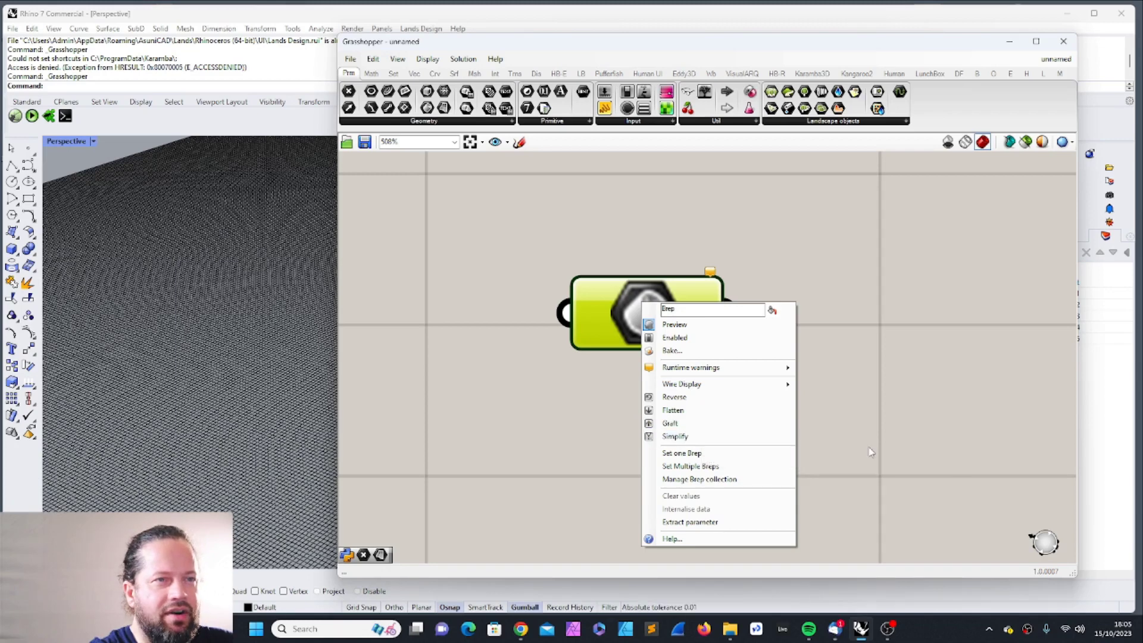
pyautogui.click(701, 332)
# Step: Box-select the slider and the three parameters together, zooming the canvas around them
pyautogui.scroll(-7, 577, 329)
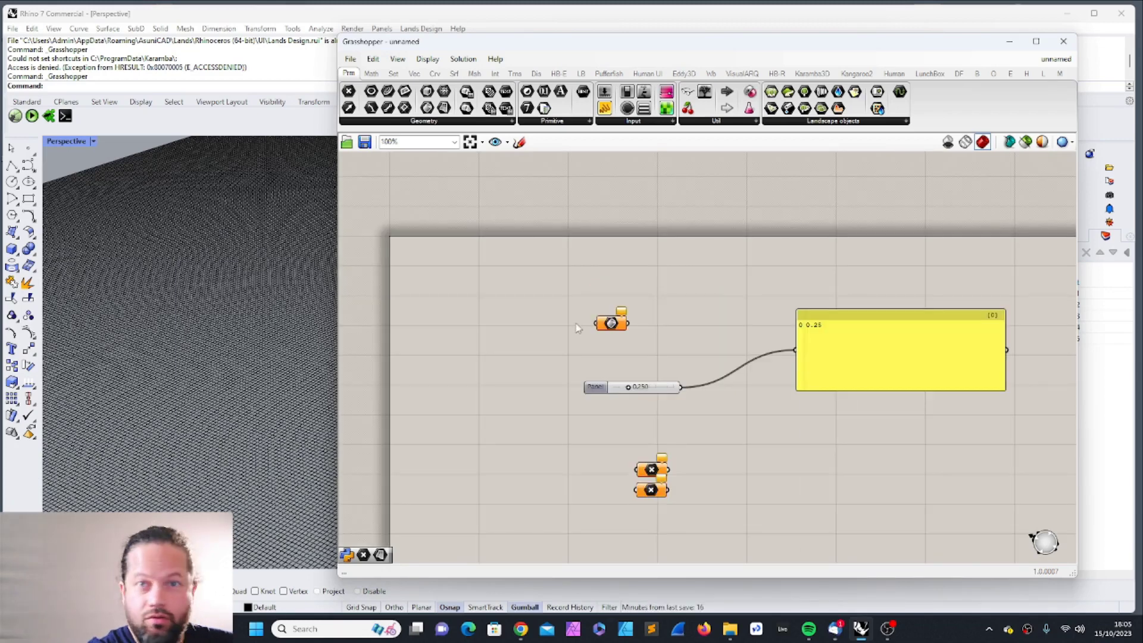
pyautogui.moveTo(558, 289); pyautogui.dragTo(655, 469)
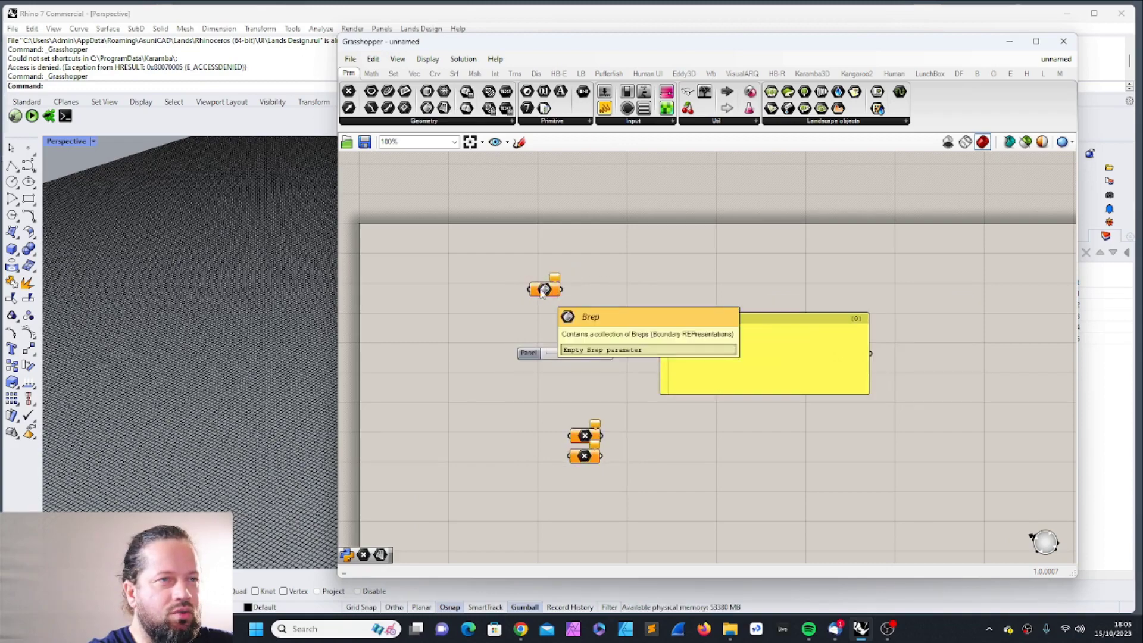
pyautogui.scroll(6, 542, 292)
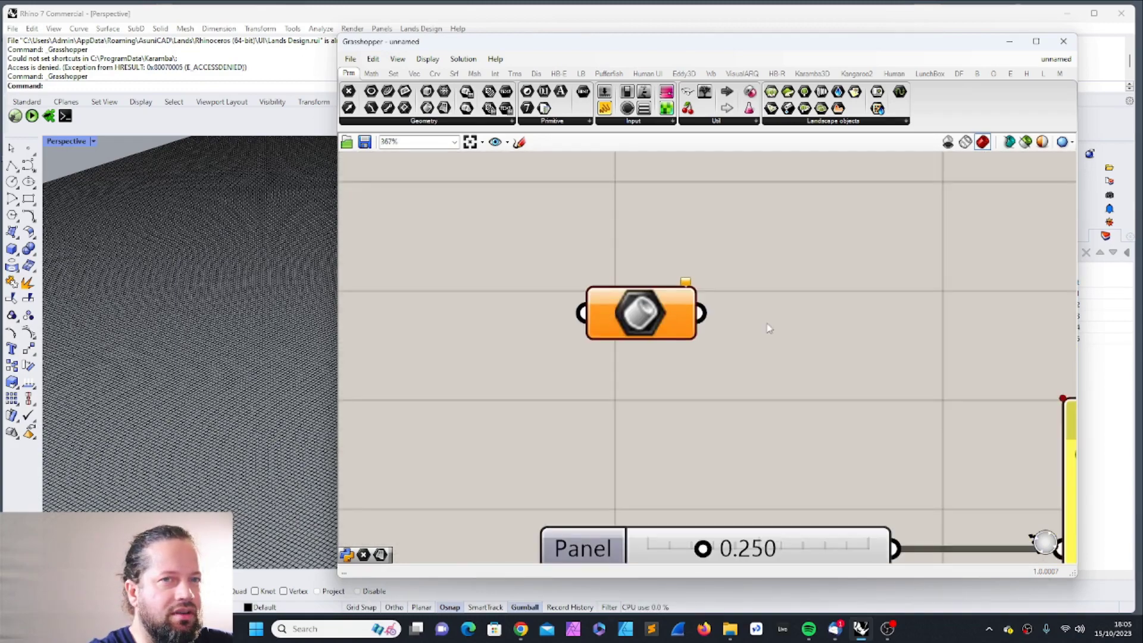
pyautogui.scroll(-2, 767, 329)
pyautogui.scroll(3, 662, 320)
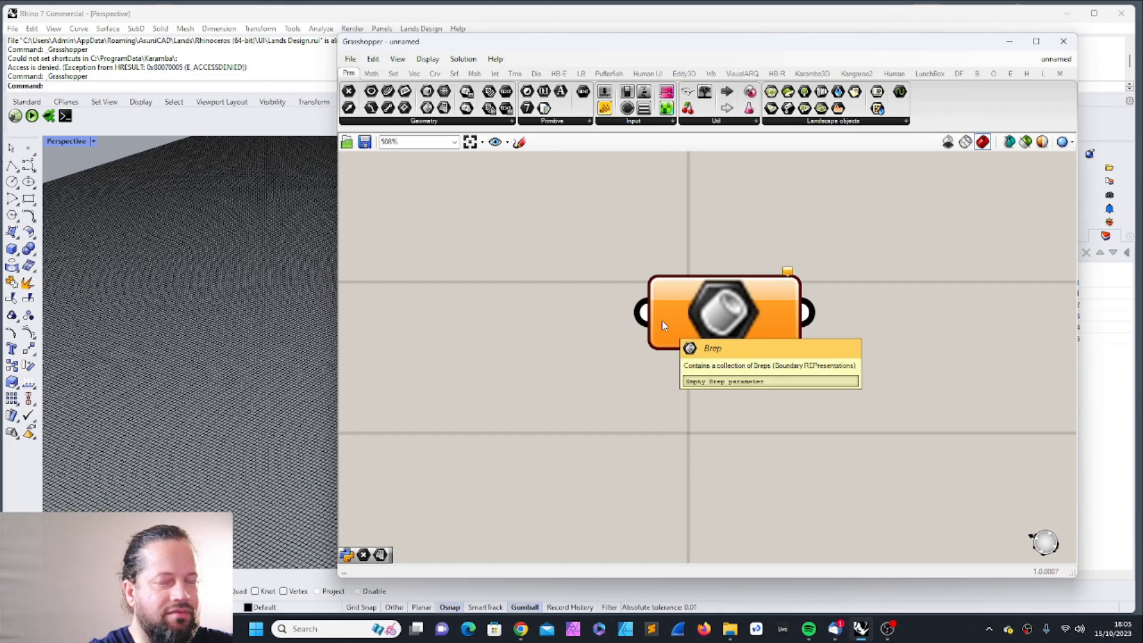
pyautogui.scroll(5, 669, 269)
pyautogui.scroll(-3, 733, 368)
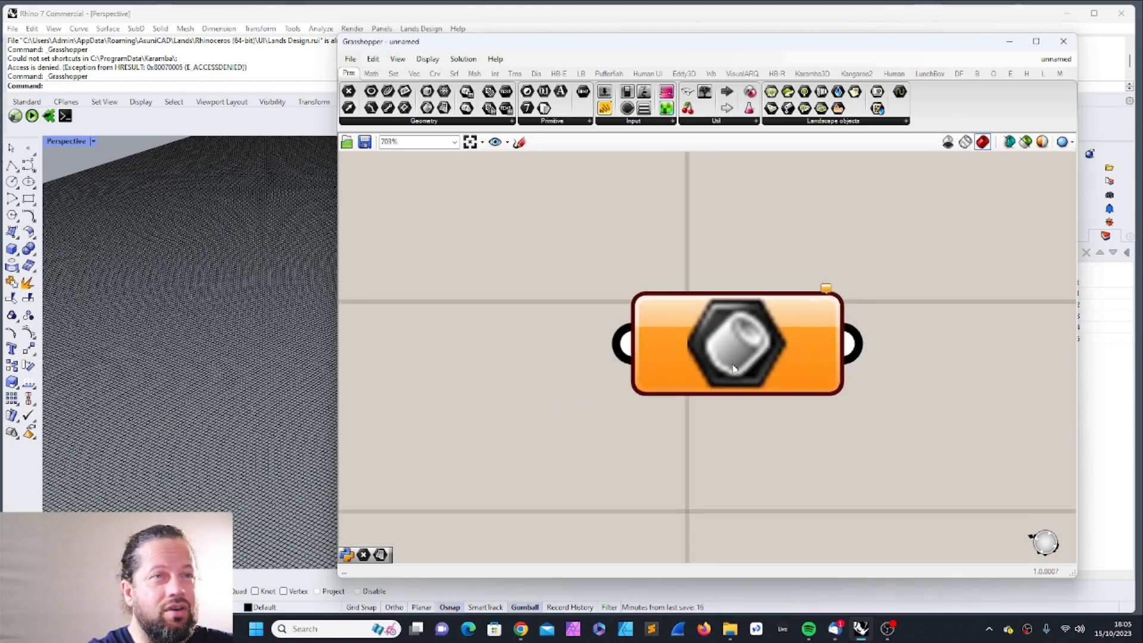
pyautogui.scroll(3, 766, 346)
pyautogui.scroll(-2, 580, 346)
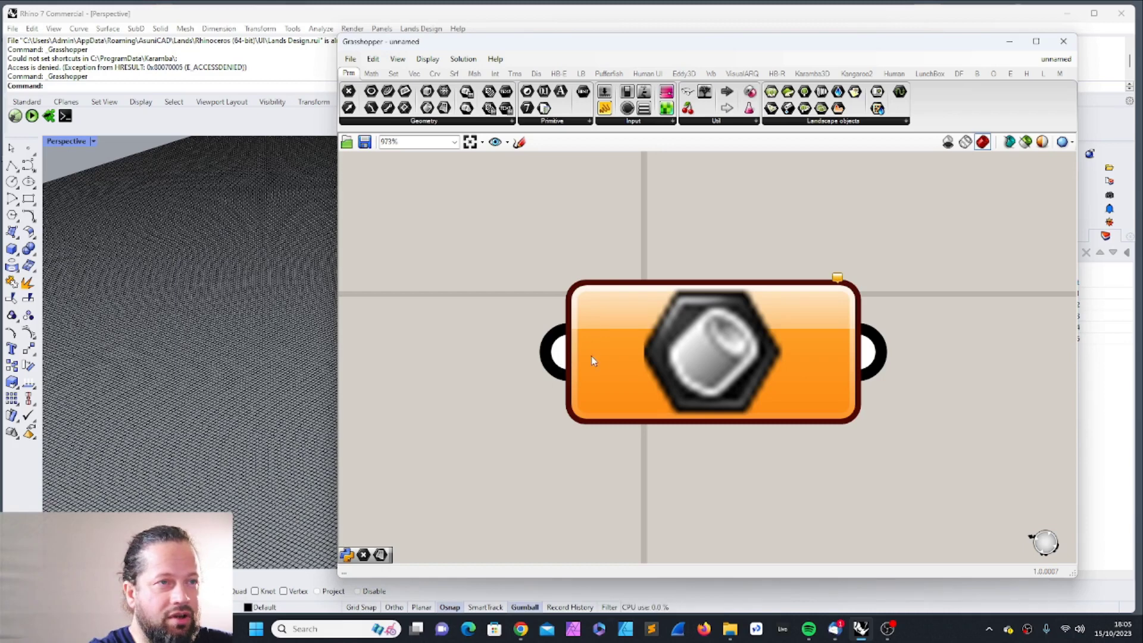
# Step: Bring up the canvas context menu and the Brep parameter's options, then dismiss them
pyautogui.rightClick(560, 351)
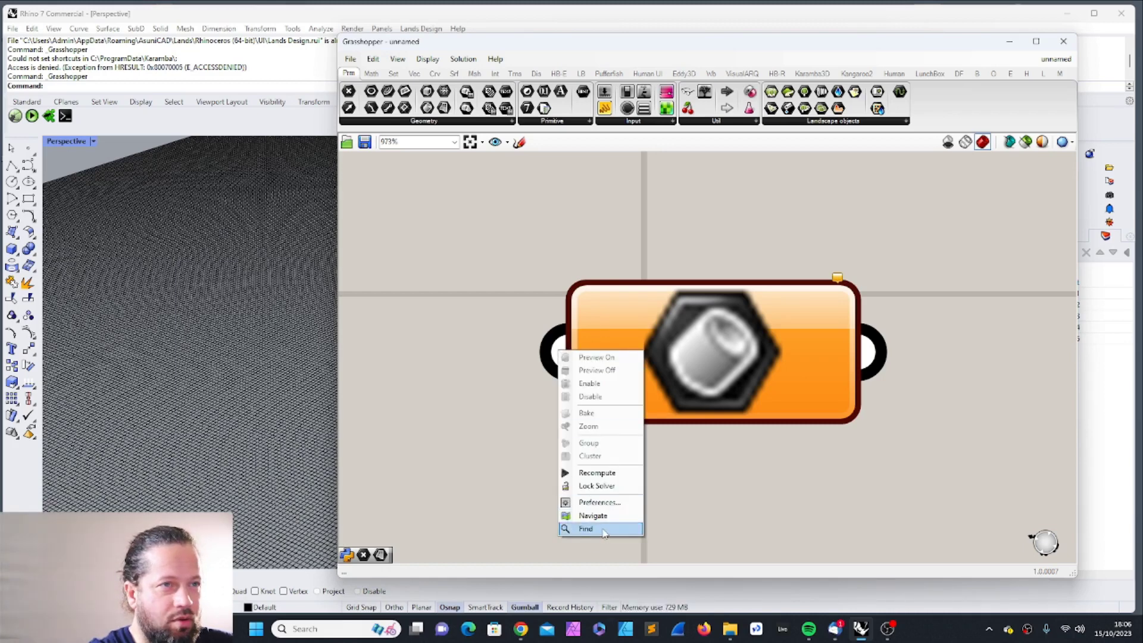
pyautogui.rightClick(720, 353)
pyautogui.moveTo(941, 325); pyautogui.dragTo(870, 351, button='right')
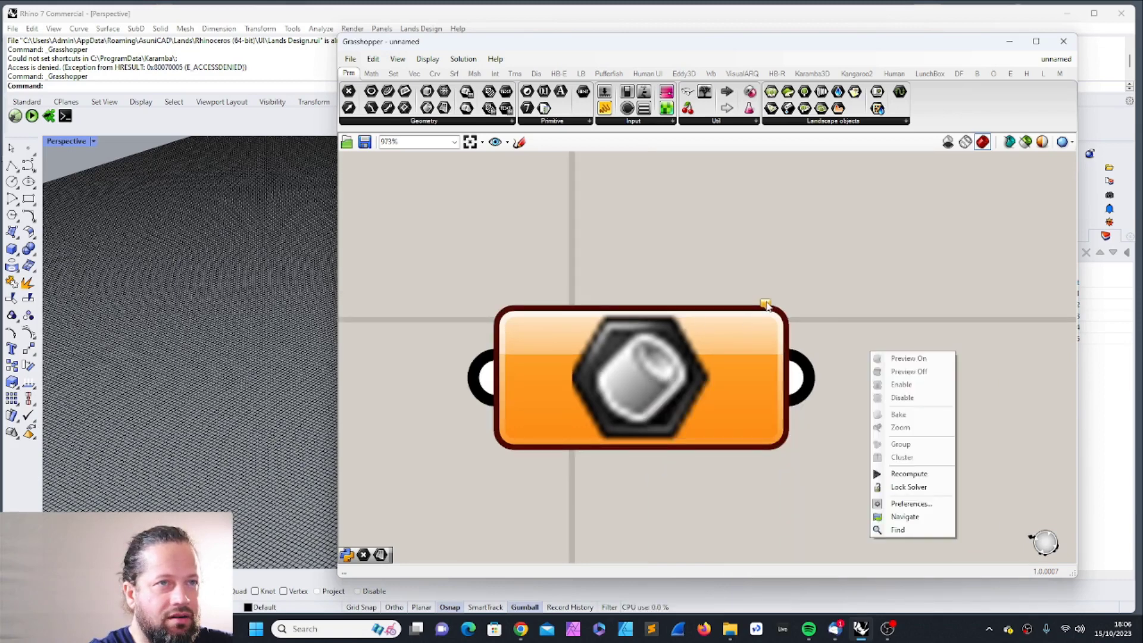
pyautogui.click(766, 305)
pyautogui.moveTo(766, 305)
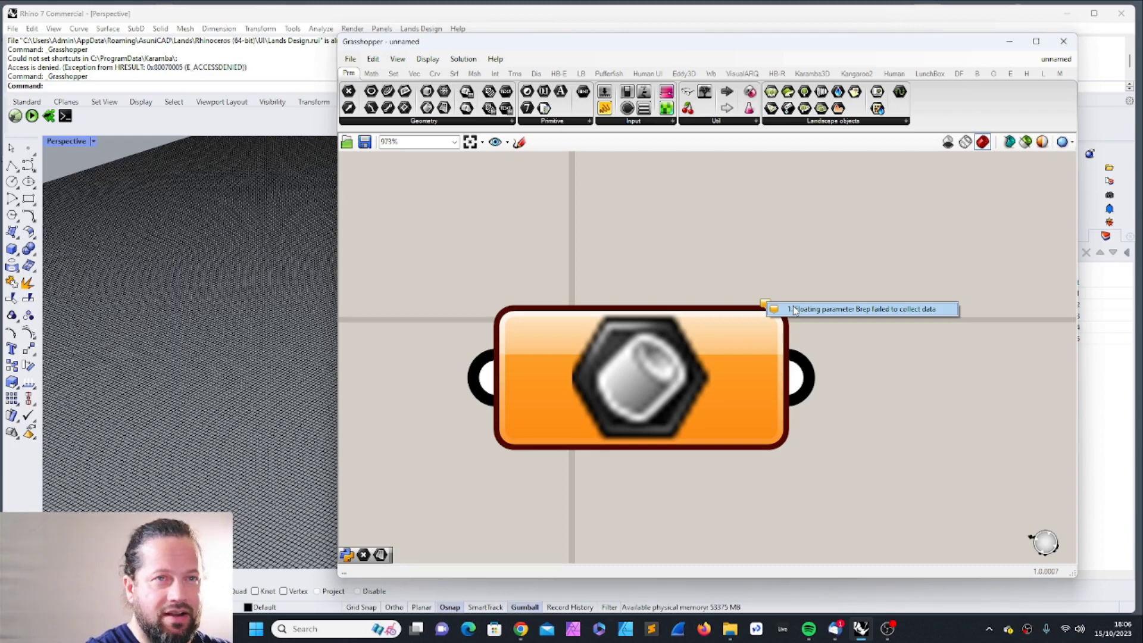
# Step: Drag the Grasshopper window down and left so Rhino's Layers panel shows
pyautogui.scroll(-5, 767, 357)
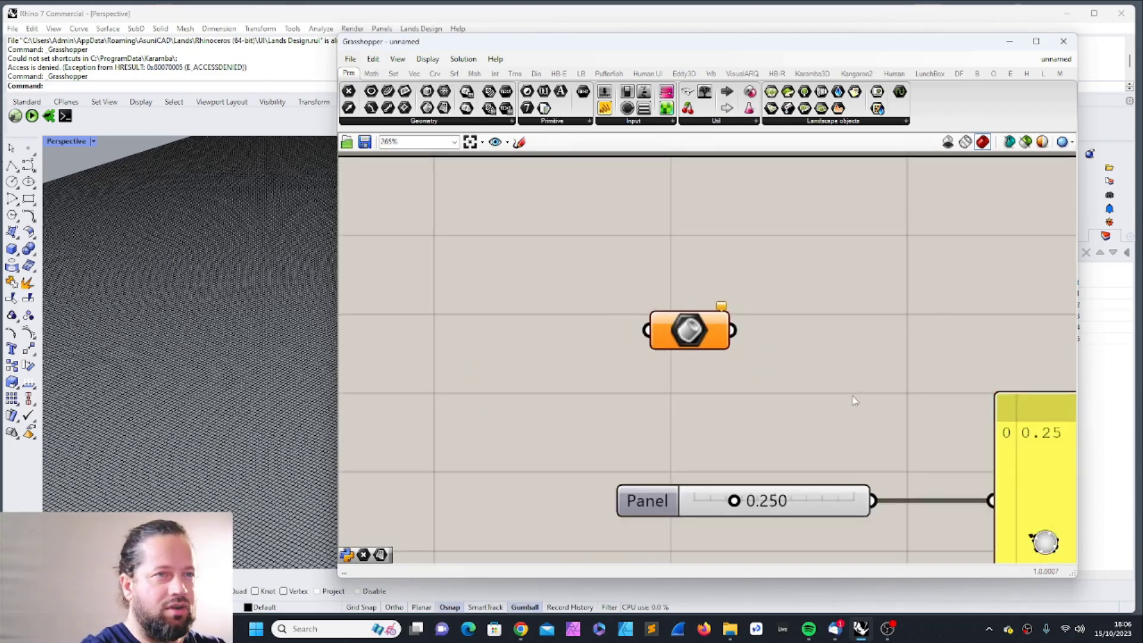
pyautogui.scroll(-3, 733, 351)
pyautogui.scroll(-2, 733, 348)
pyautogui.scroll(2, 671, 397)
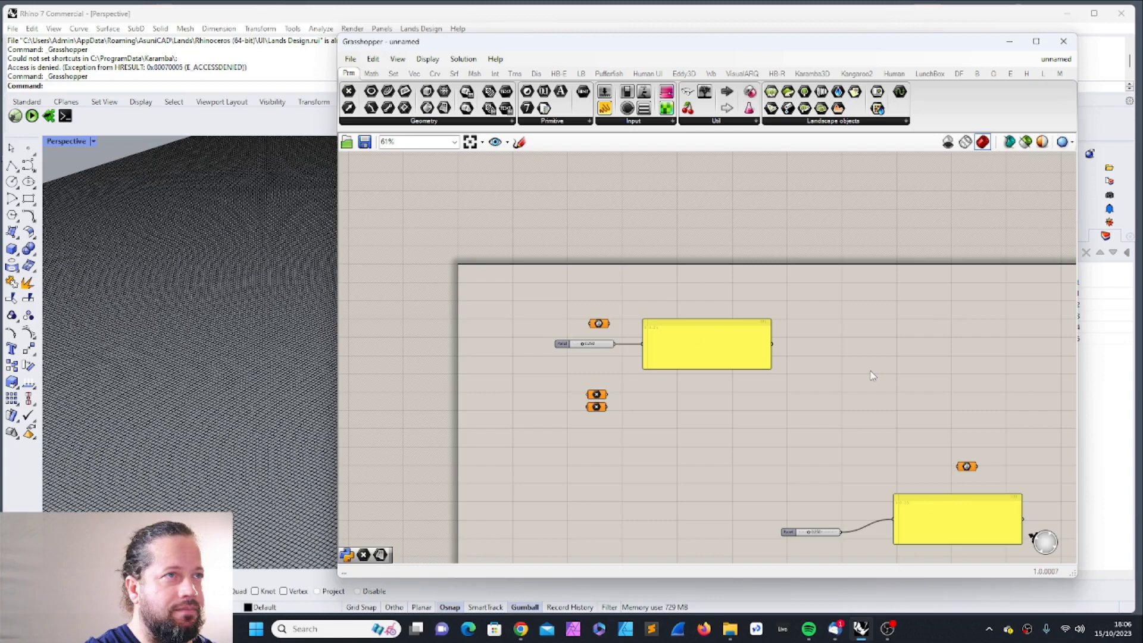
pyautogui.moveTo(613, 43); pyautogui.dragTo(583, 198)
pyautogui.scroll(-1, 320, 223)
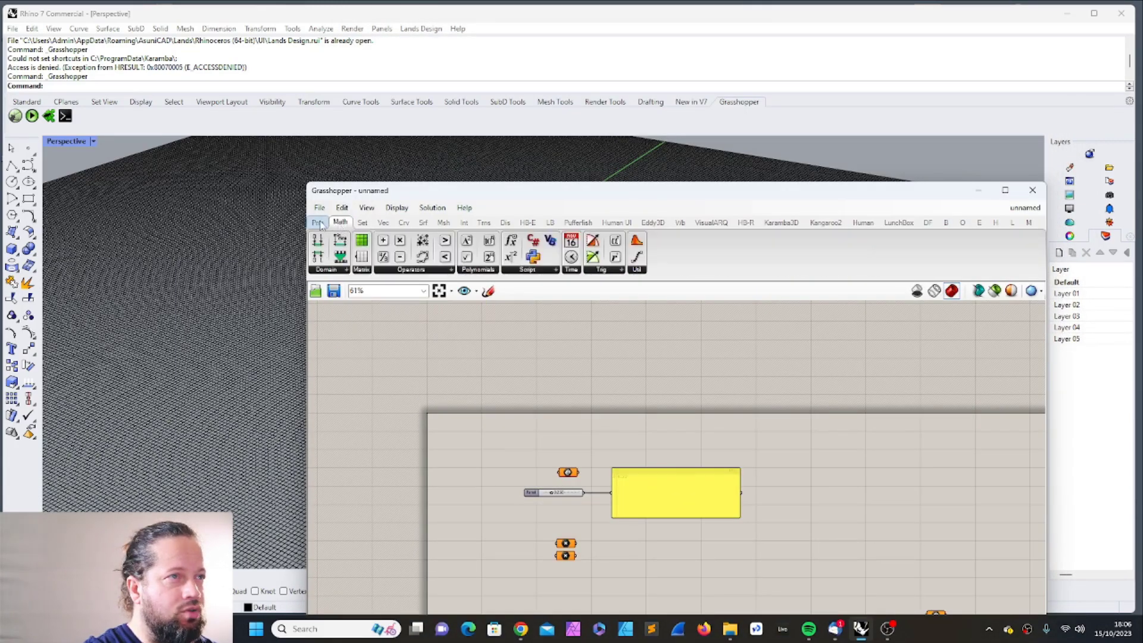
# Step: Widen the Grasshopper window leftward and view each tab from Maths through Display
pyautogui.click(317, 223)
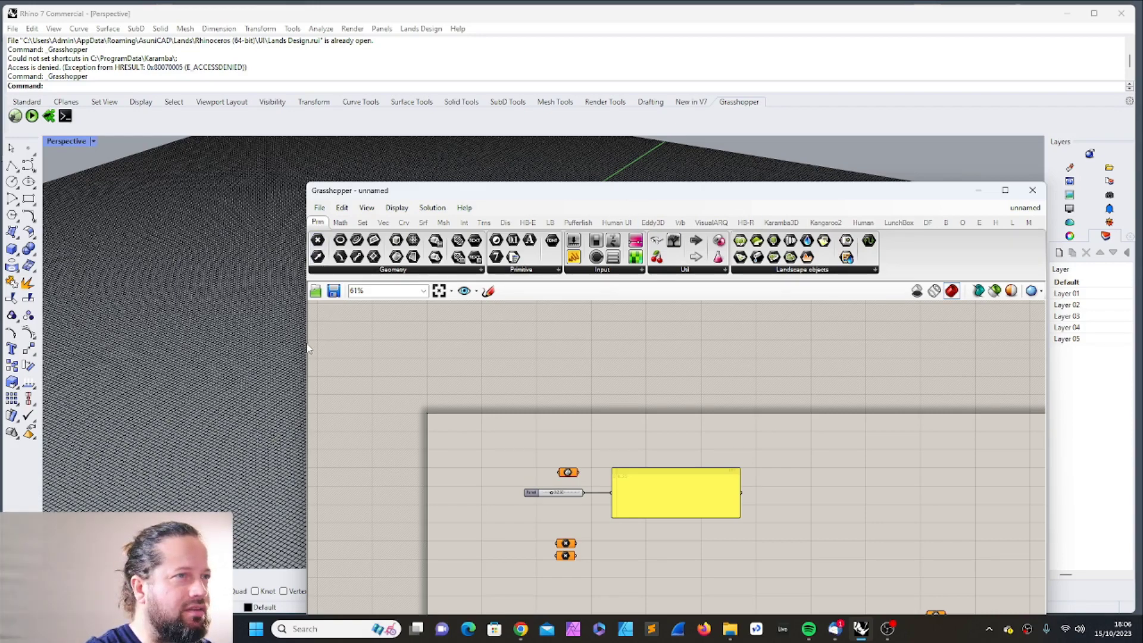
pyautogui.moveTo(309, 348); pyautogui.dragTo(145, 333)
pyautogui.click(193, 222)
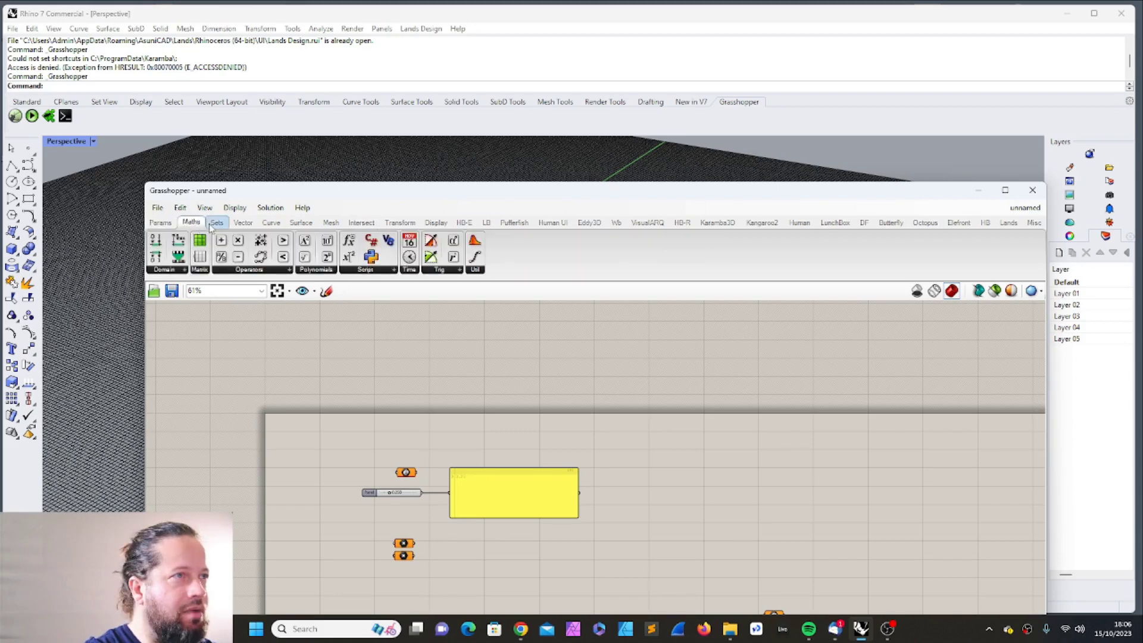
pyautogui.click(216, 224)
pyautogui.click(243, 224)
pyautogui.click(271, 224)
pyautogui.click(301, 224)
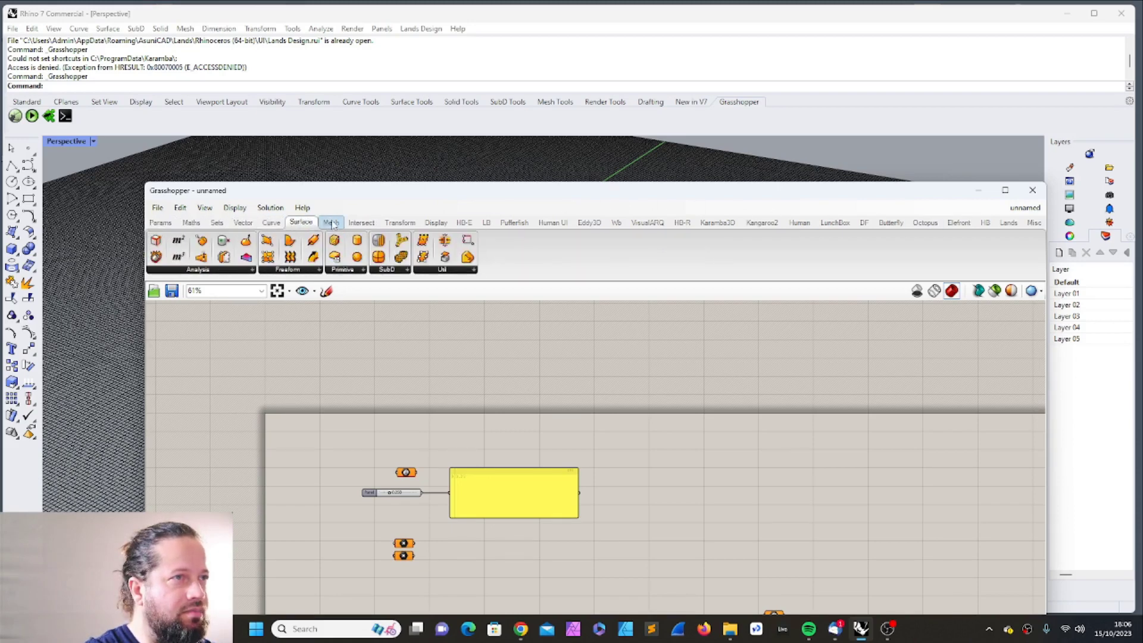
pyautogui.click(331, 222)
pyautogui.click(361, 223)
pyautogui.click(400, 222)
pyautogui.click(428, 222)
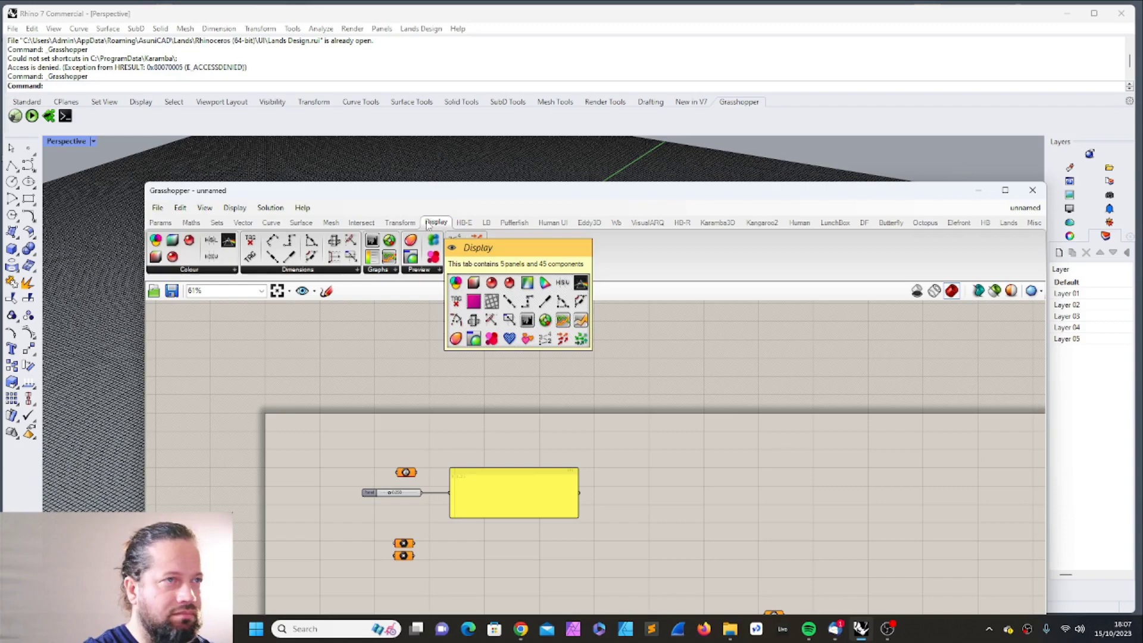
# Step: Raise the window and go through the tabs again from Params to Display
pyautogui.moveTo(369, 199); pyautogui.dragTo(371, 167)
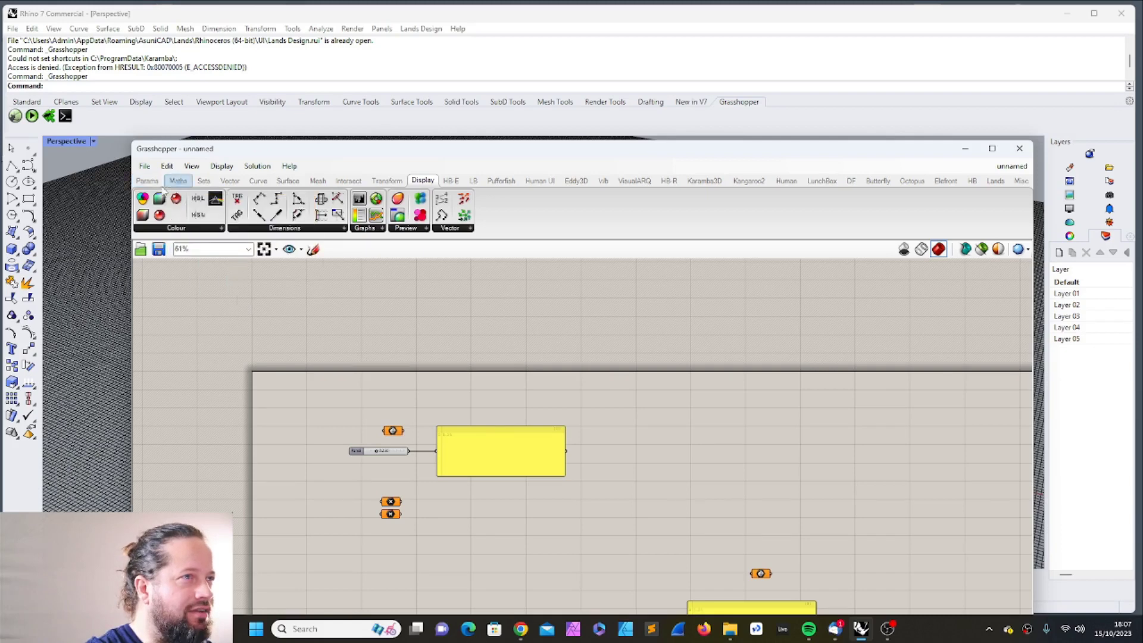
pyautogui.click(146, 181)
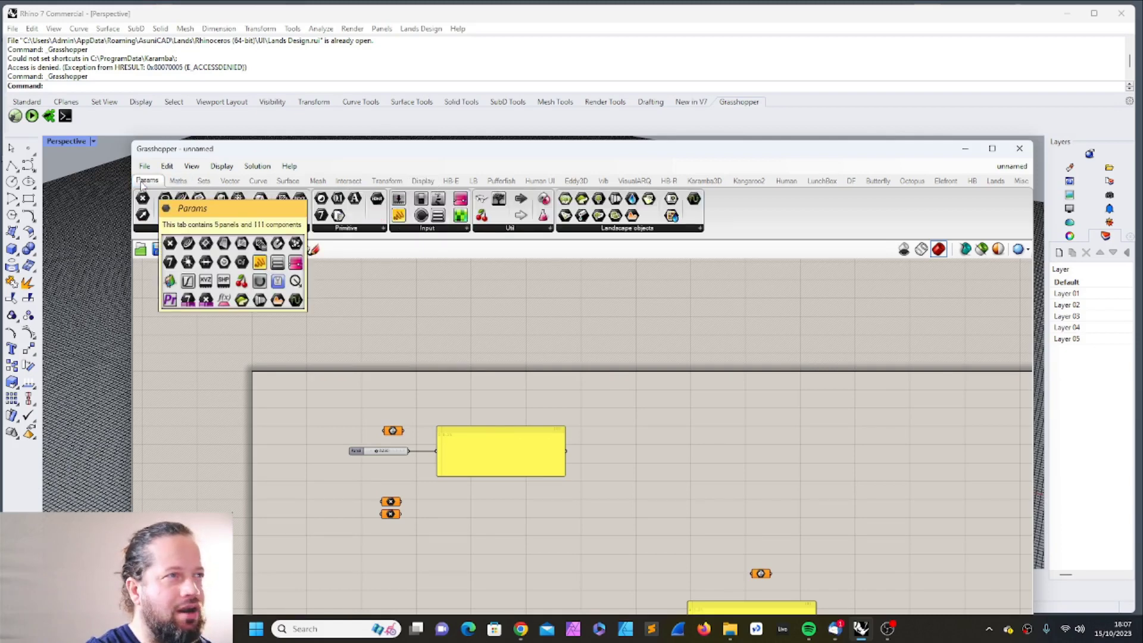
pyautogui.click(178, 181)
pyautogui.click(204, 181)
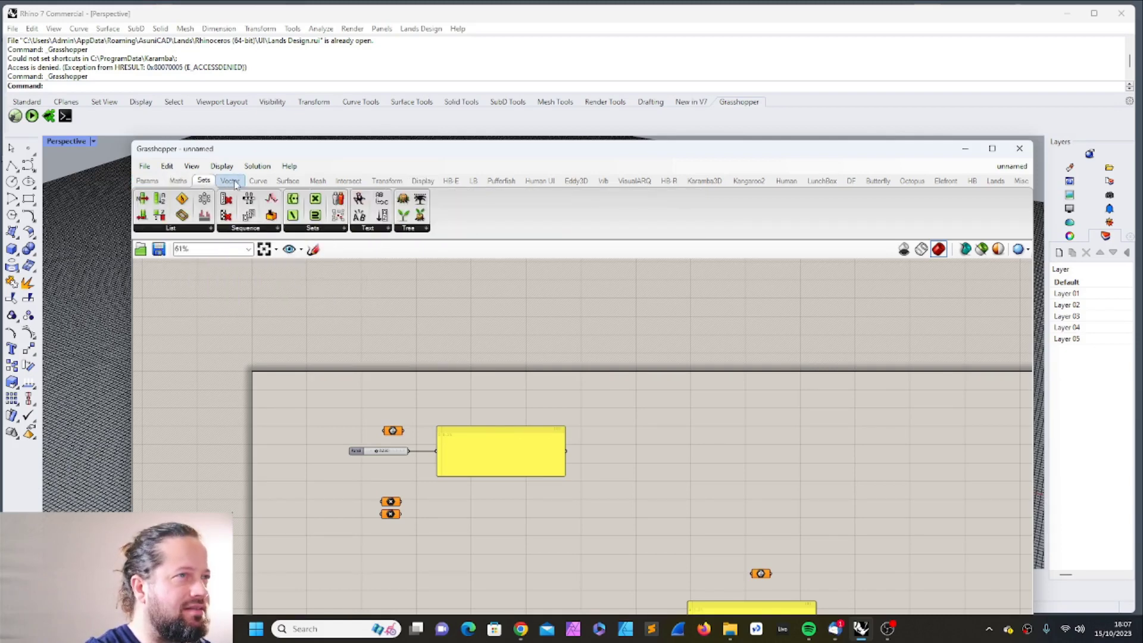
pyautogui.click(231, 182)
pyautogui.click(258, 182)
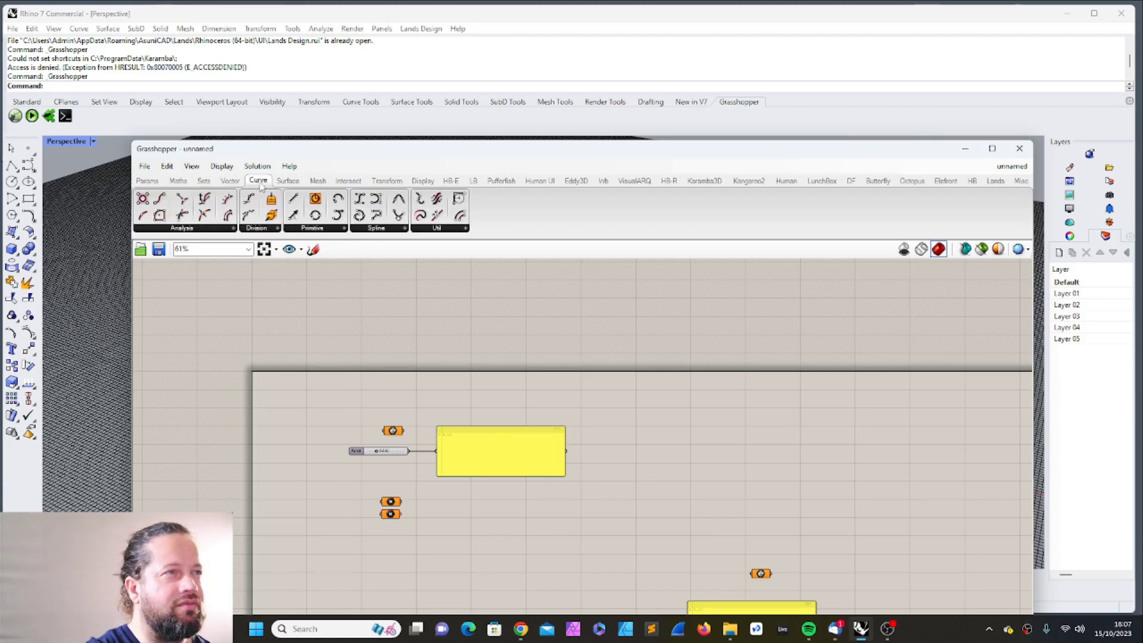
pyautogui.click(288, 181)
pyautogui.click(318, 181)
pyautogui.click(349, 182)
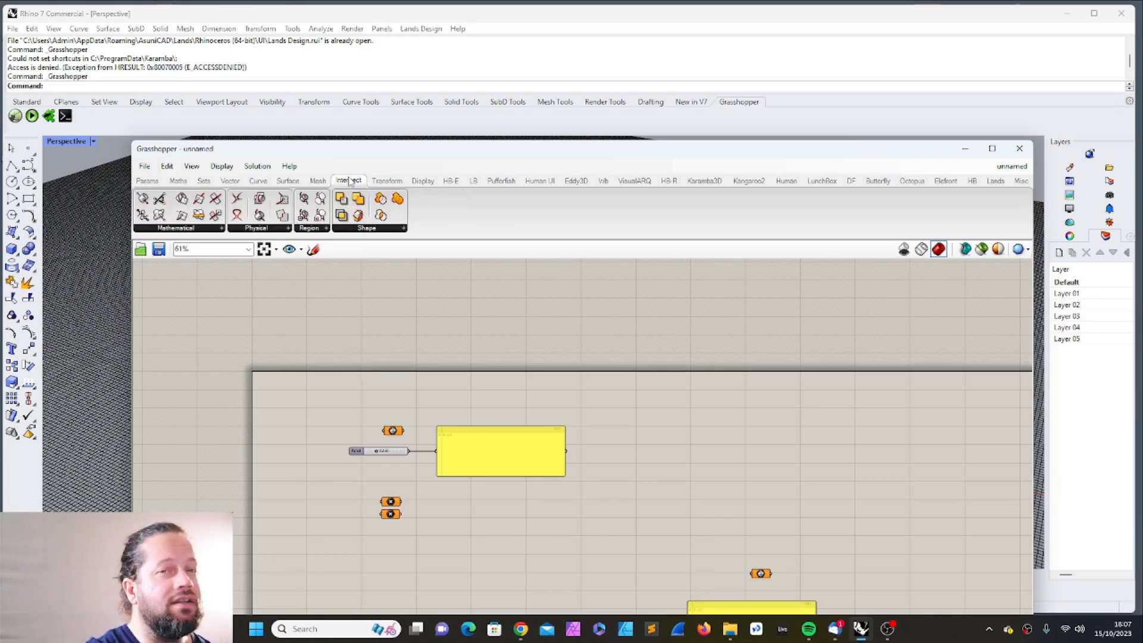
pyautogui.click(387, 182)
pyautogui.click(424, 182)
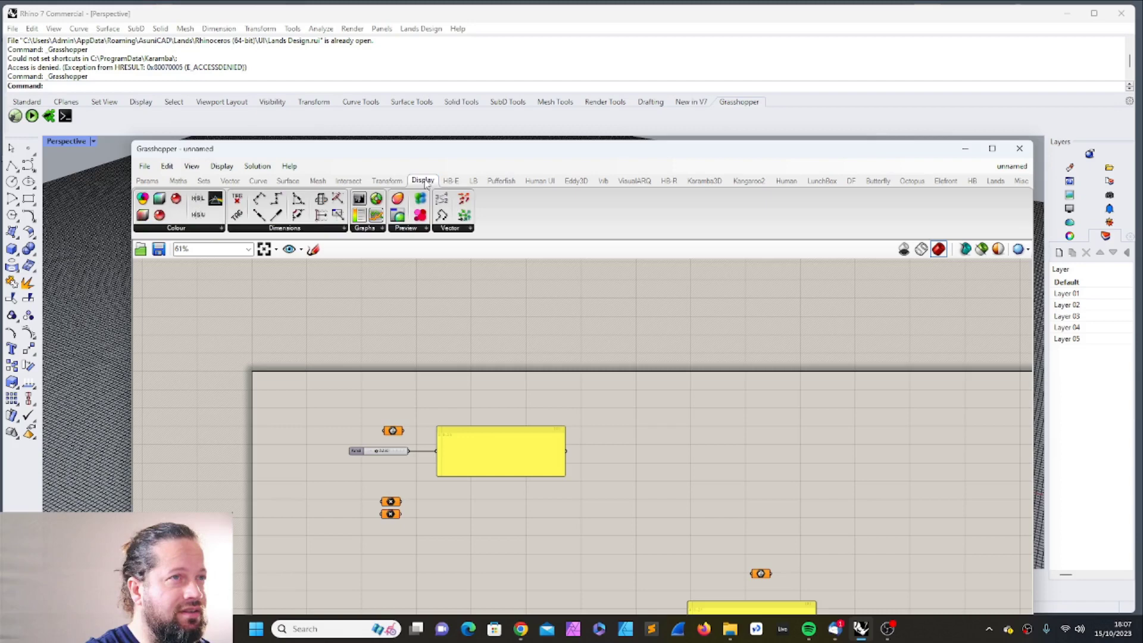
# Step: Revisit Maths and Sets, end on Params, and nudge the window down and right
pyautogui.click(178, 181)
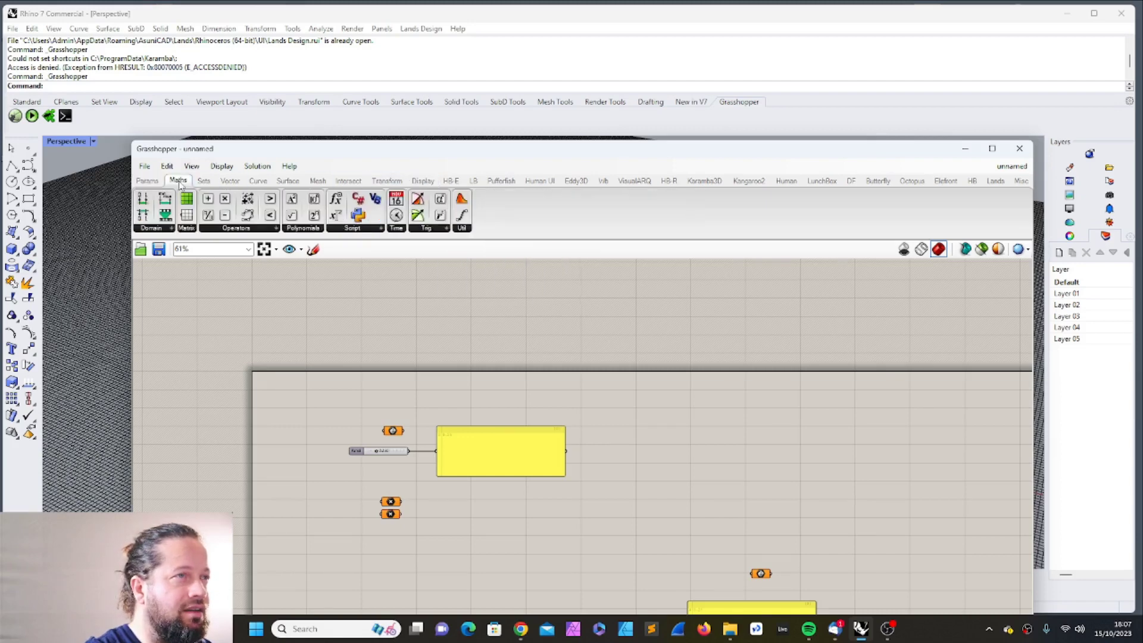
pyautogui.click(204, 182)
pyautogui.click(147, 182)
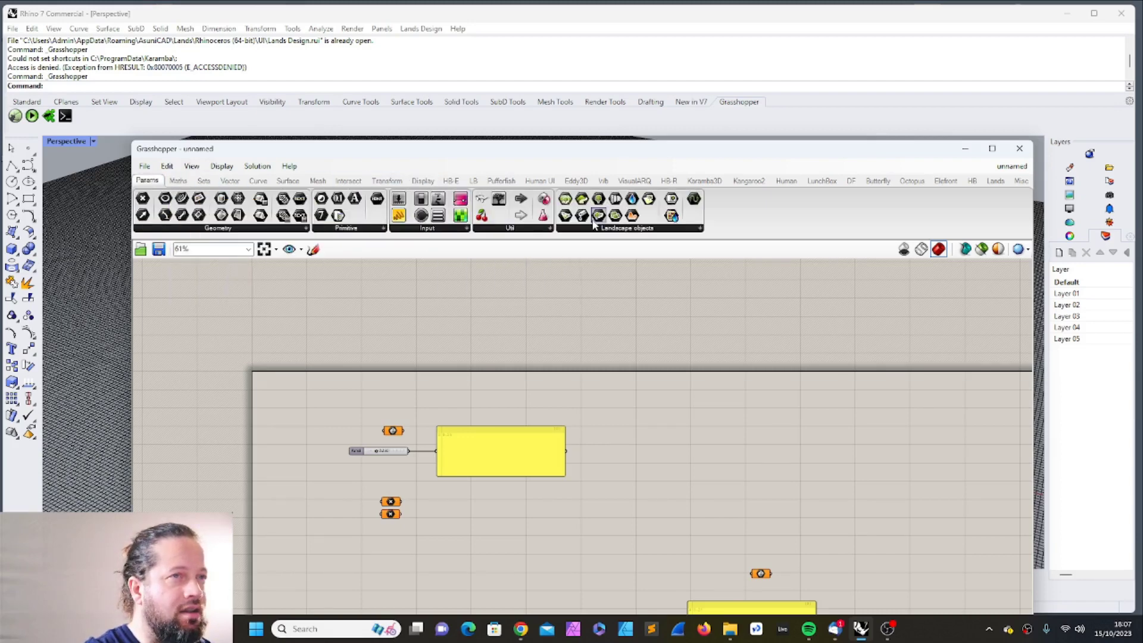
pyautogui.moveTo(255, 151)
pyautogui.mouseDown()
pyautogui.moveTo(281, 189)
pyautogui.moveTo(301, 180)
pyautogui.moveTo(250, 144)
pyautogui.mouseUp()
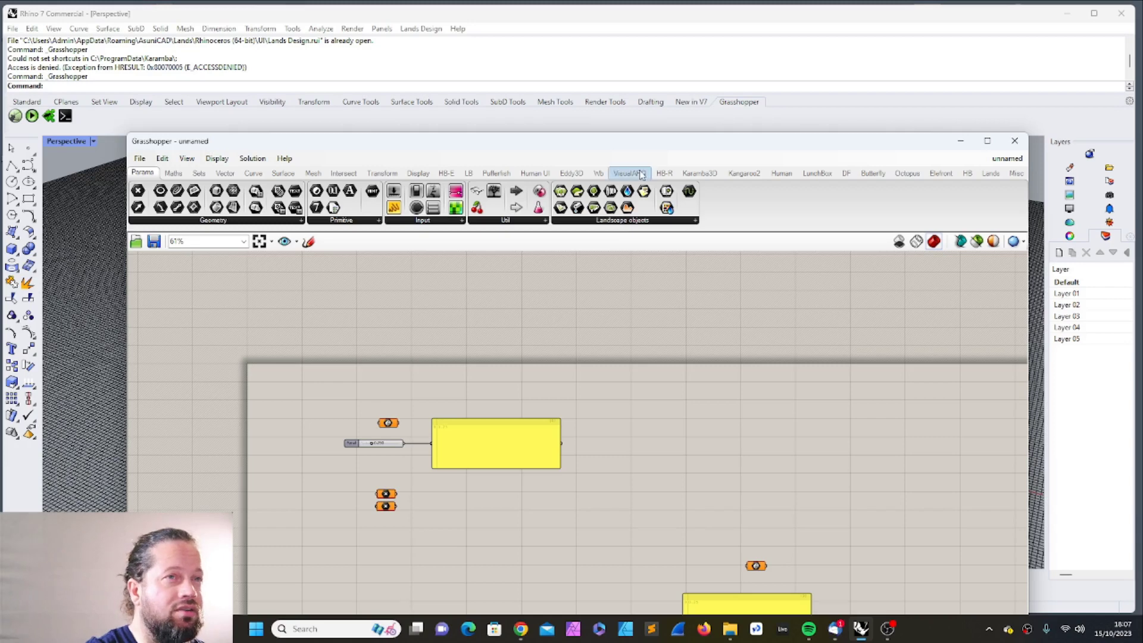
# Step: Expand Landscape objects, scroll the tab bar from Params to Display, and shift the window right
pyautogui.click(612, 220)
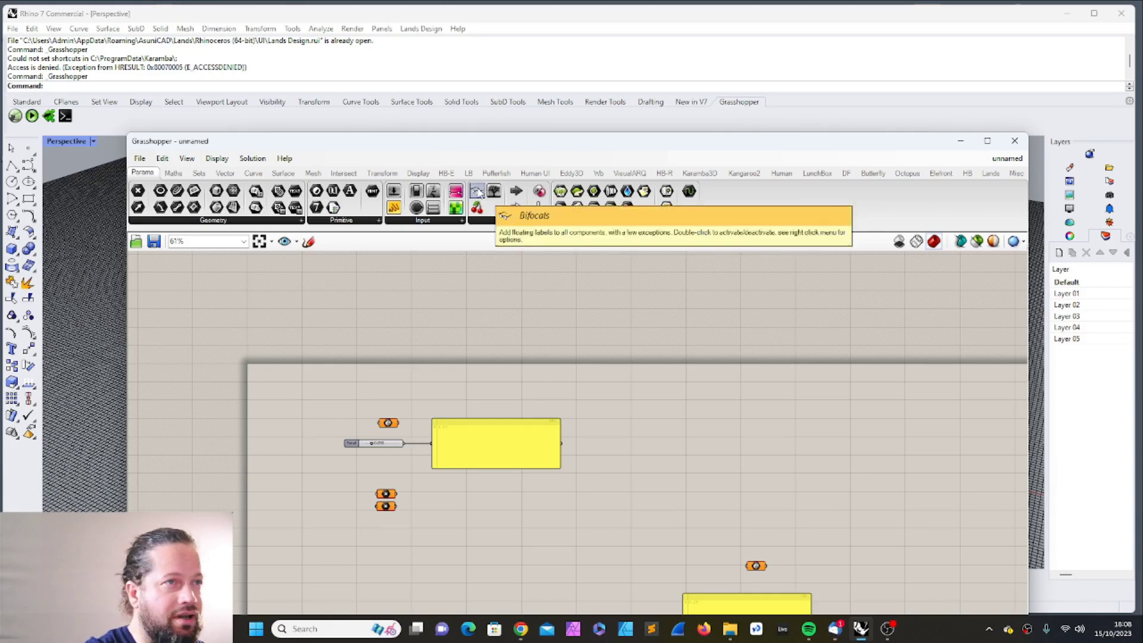
pyautogui.scroll(-2, 178, 175)
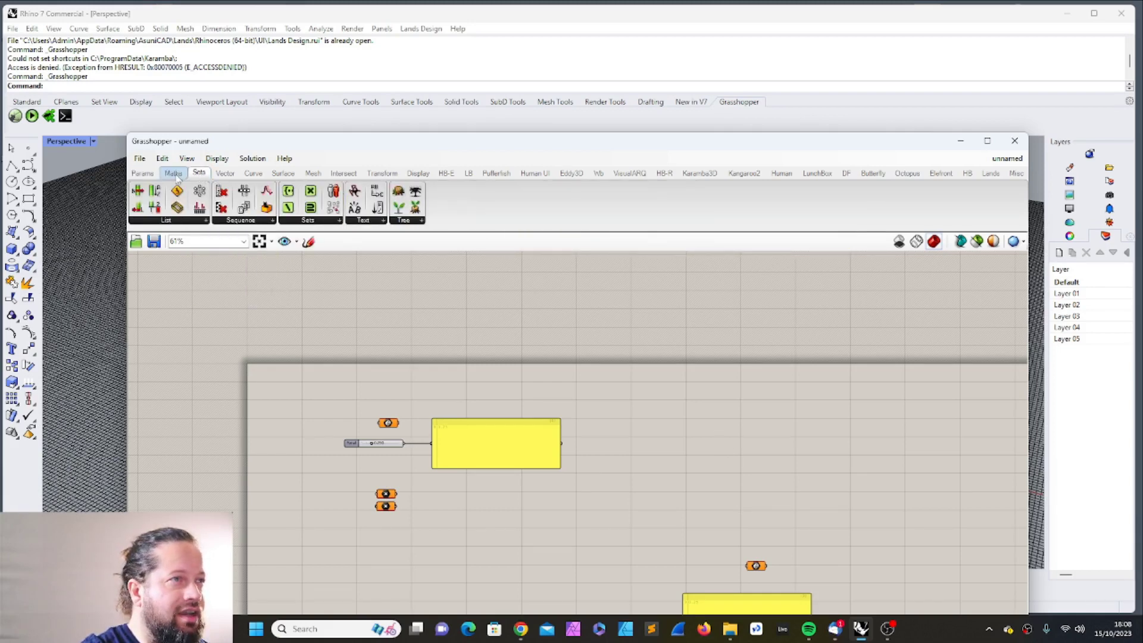
pyautogui.scroll(-3, 177, 175)
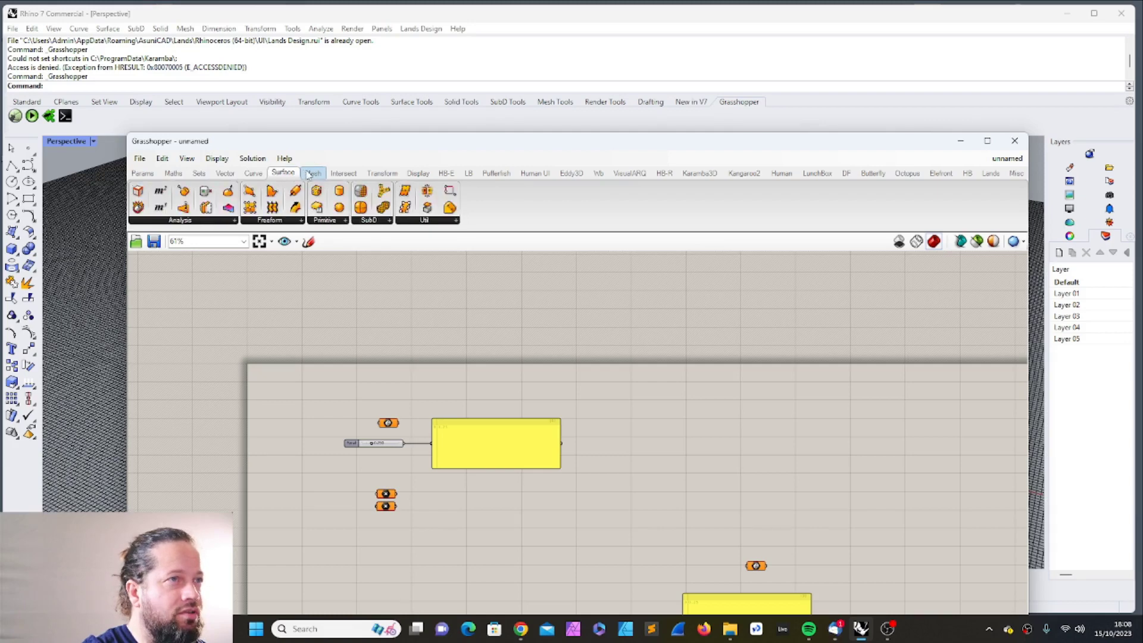
pyautogui.scroll(-2, 307, 173)
pyautogui.scroll(-2, 378, 175)
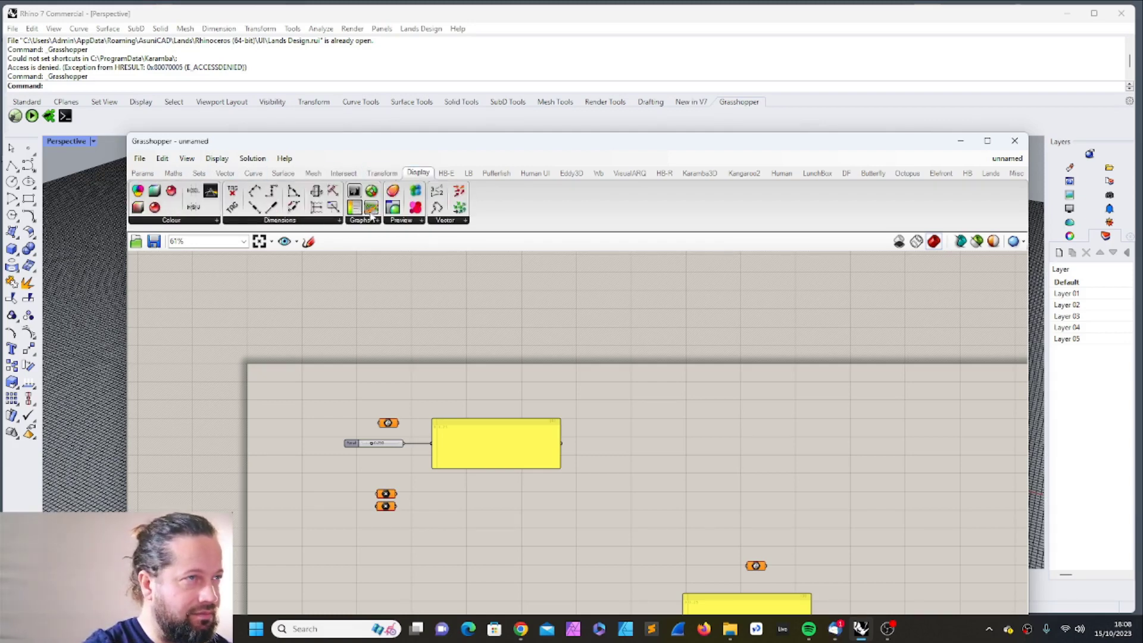
pyautogui.moveTo(357, 150)
pyautogui.mouseDown()
pyautogui.moveTo(475, 153)
pyautogui.moveTo(367, 151)
pyautogui.mouseUp()
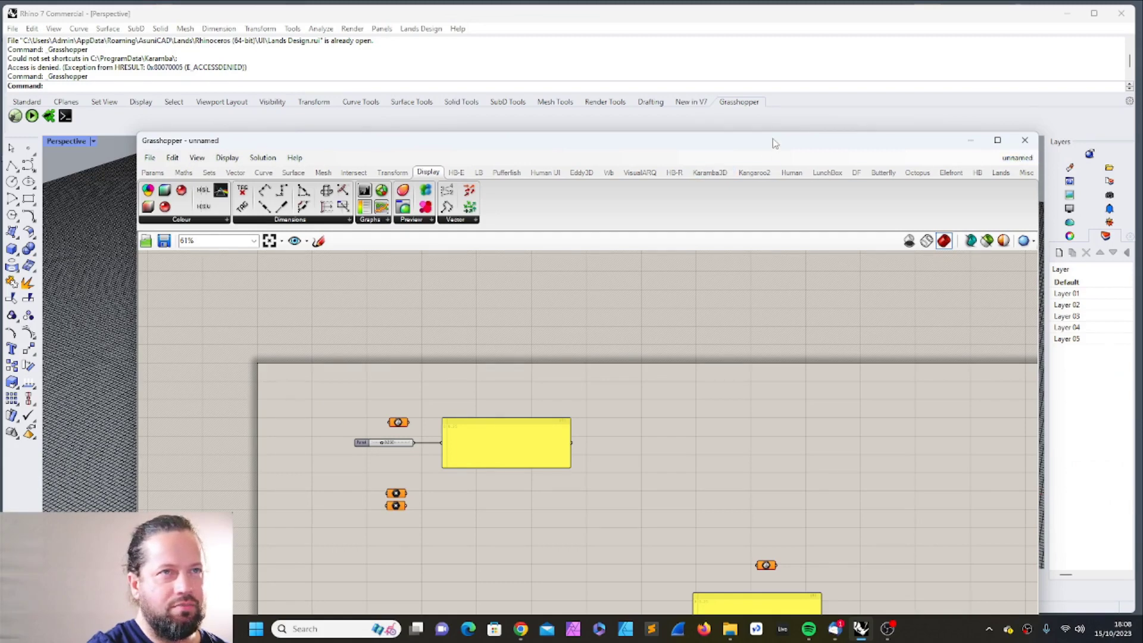
# Step: Save the document as 'interface' from File > Save Document, then move the window up-right
pyautogui.moveTo(1020, 166)
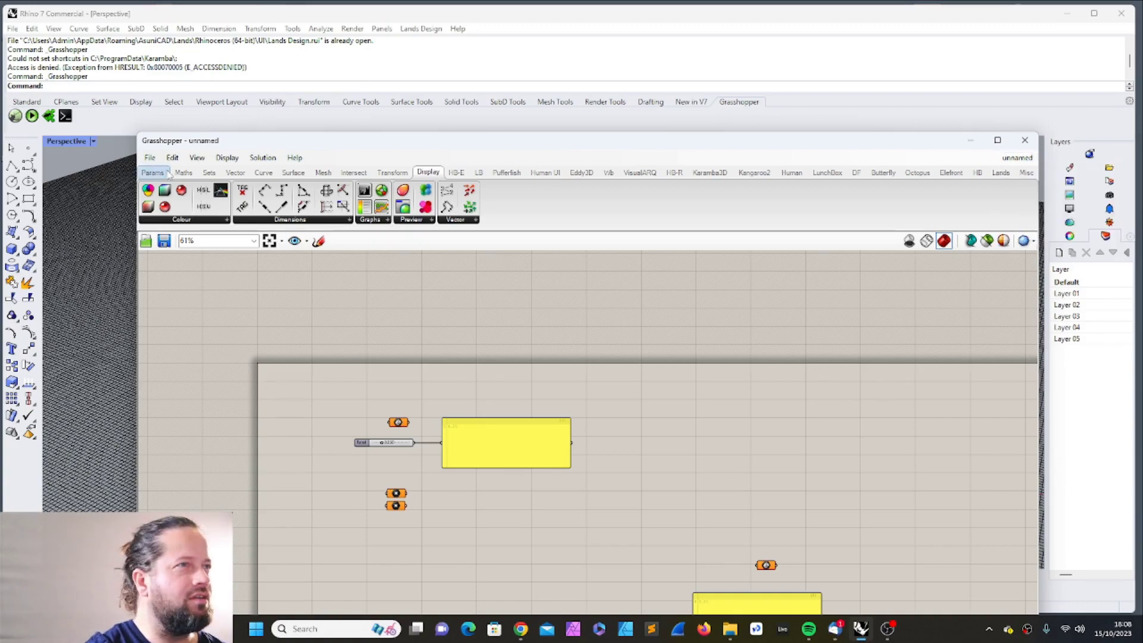
pyautogui.click(149, 158)
pyautogui.click(187, 222)
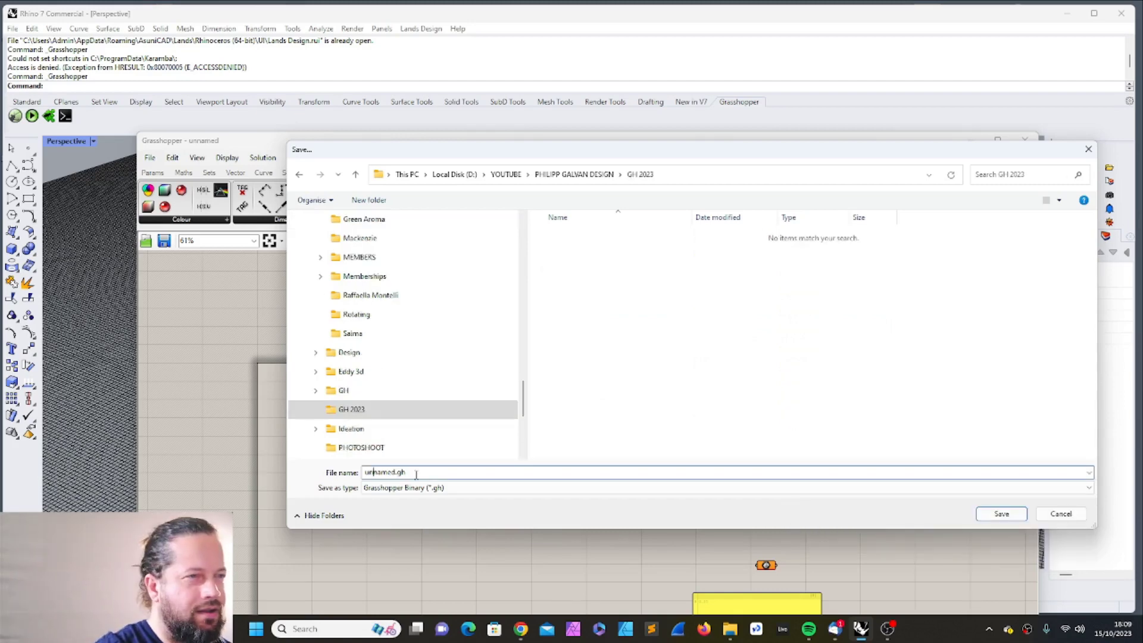
pyautogui.write('interfac')
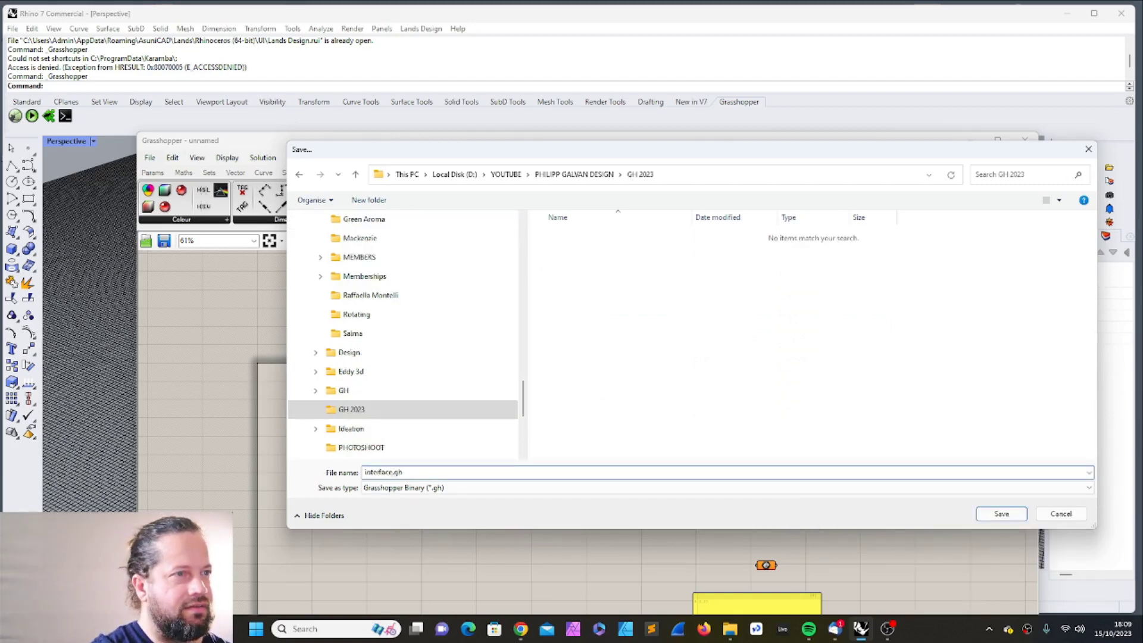
pyautogui.write('e')
pyautogui.press('Return')
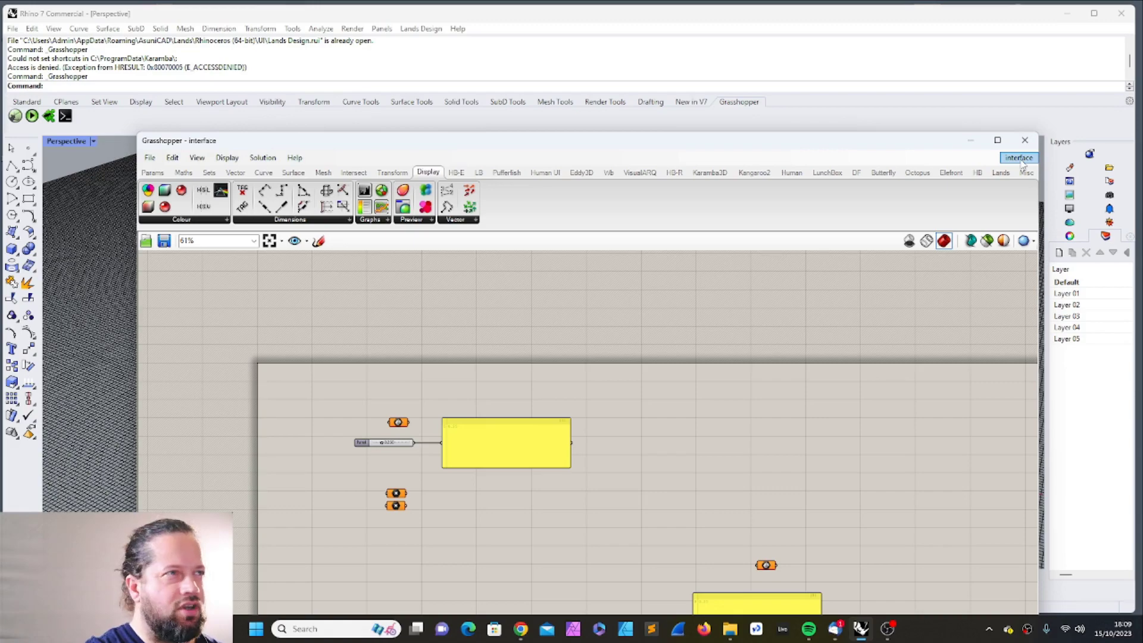
pyautogui.moveTo(926, 144); pyautogui.dragTo(981, 57)
# Step: Create a new blank document from the File menu and reposition the window
pyautogui.click(205, 71)
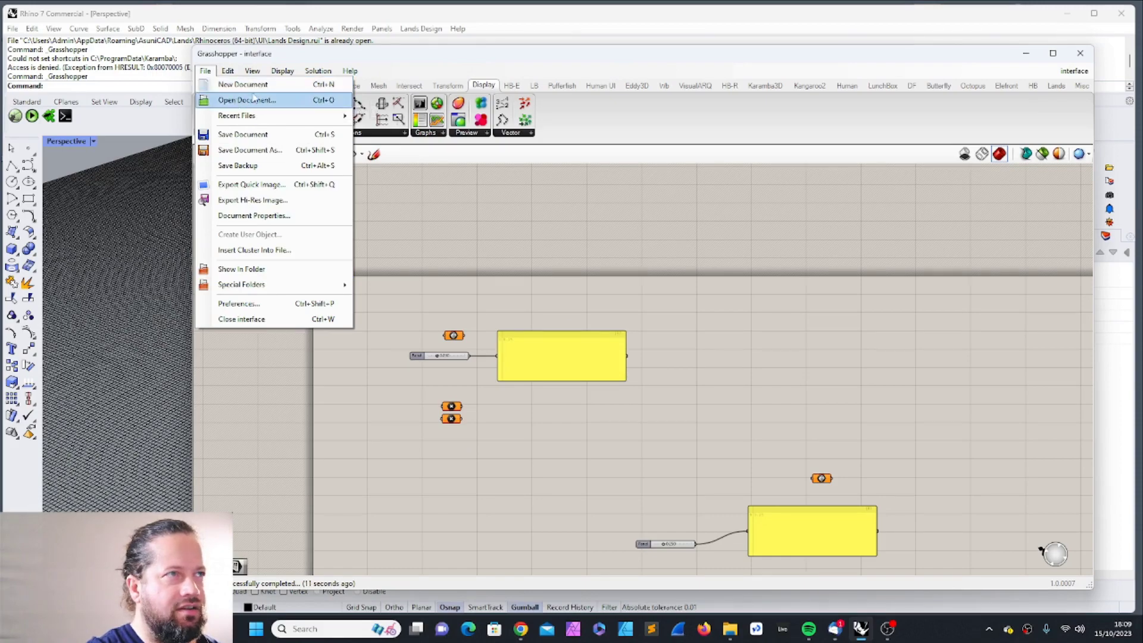
pyautogui.click(250, 85)
pyautogui.moveTo(381, 58); pyautogui.dragTo(359, 54)
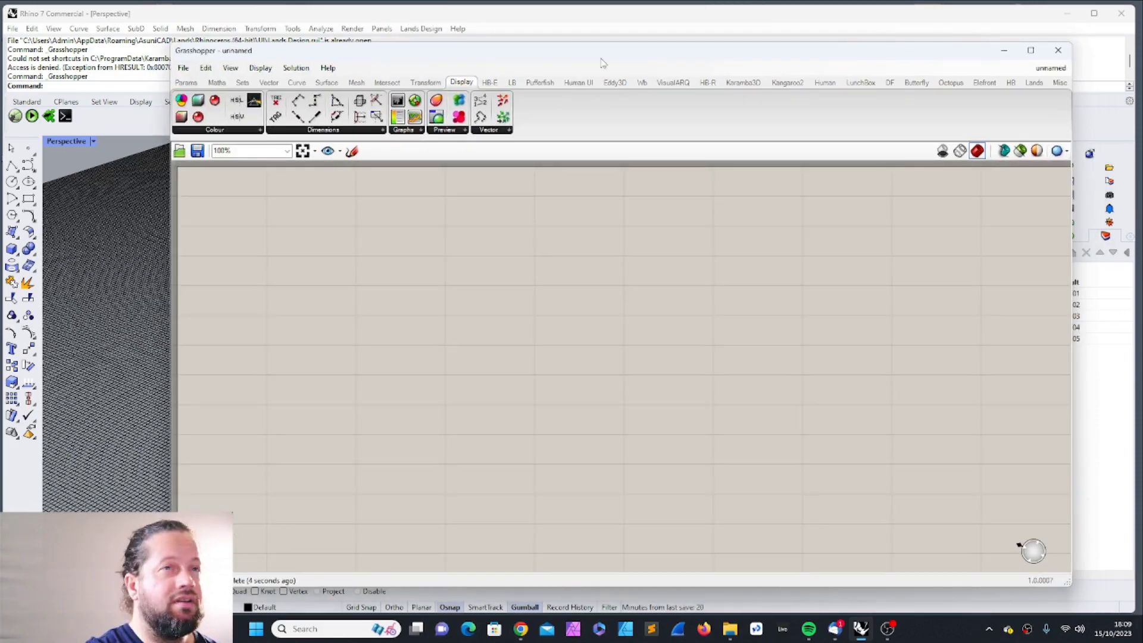
pyautogui.moveTo(892, 50)
pyautogui.mouseDown()
pyautogui.moveTo(944, 46)
pyautogui.moveTo(904, 48)
pyautogui.mouseUp()
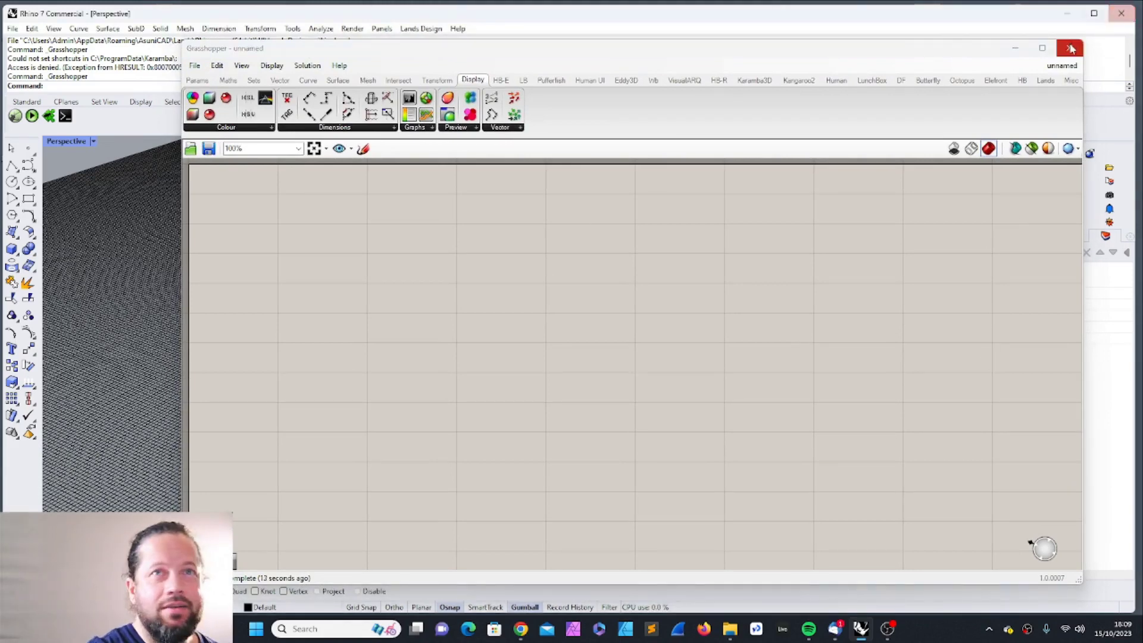
# Step: Switch back to the interface document using the document list
pyautogui.click(1062, 66)
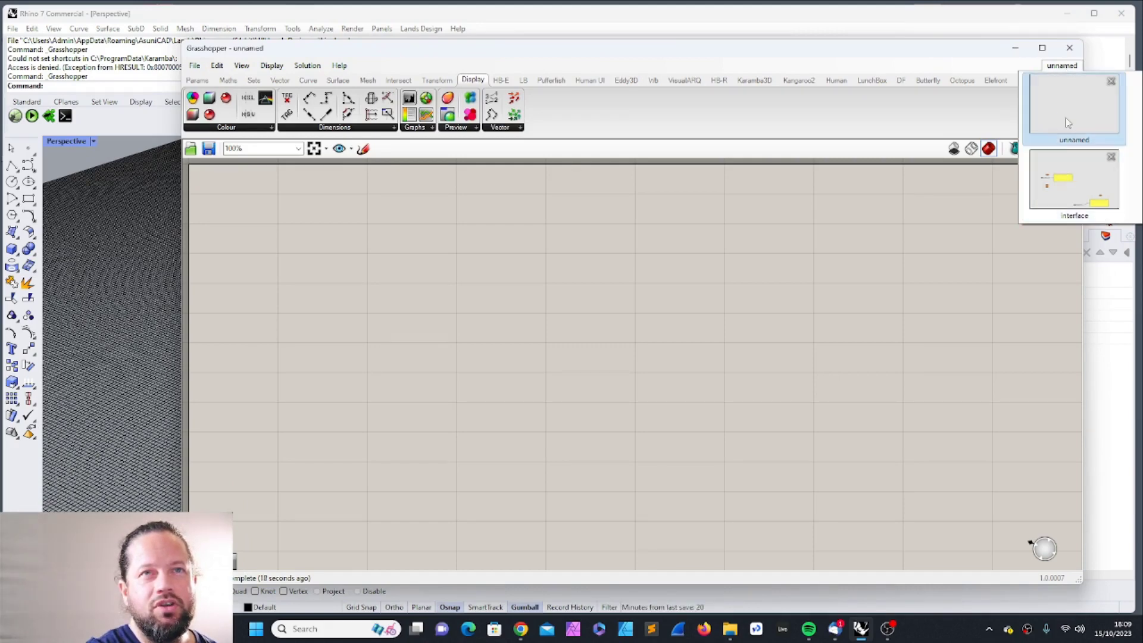
pyautogui.click(1080, 170)
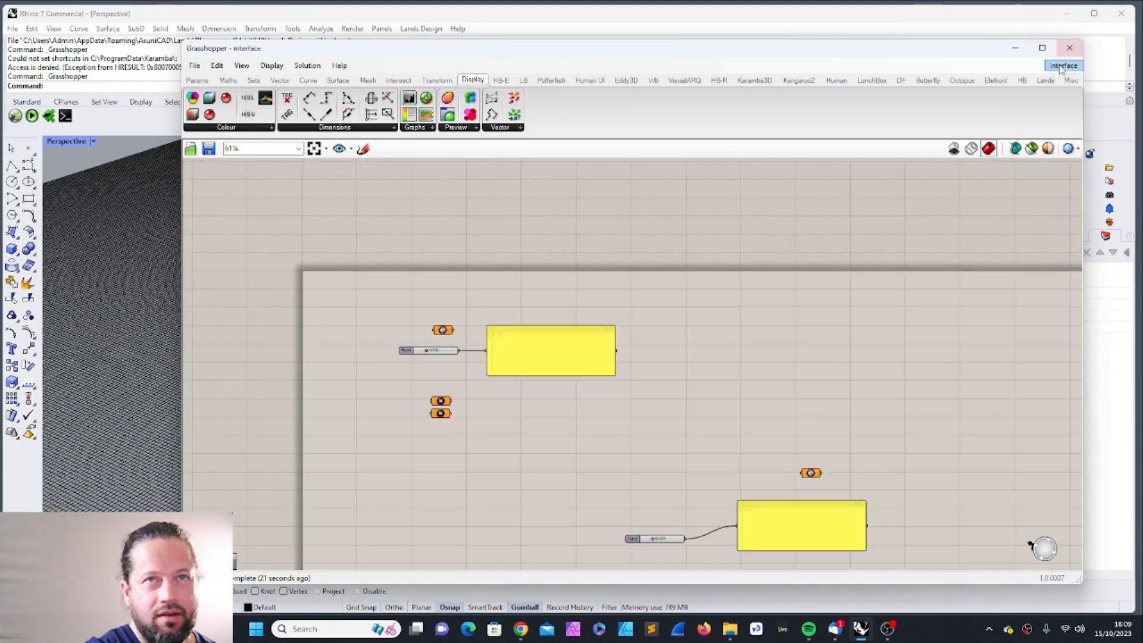
pyautogui.moveTo(1061, 70)
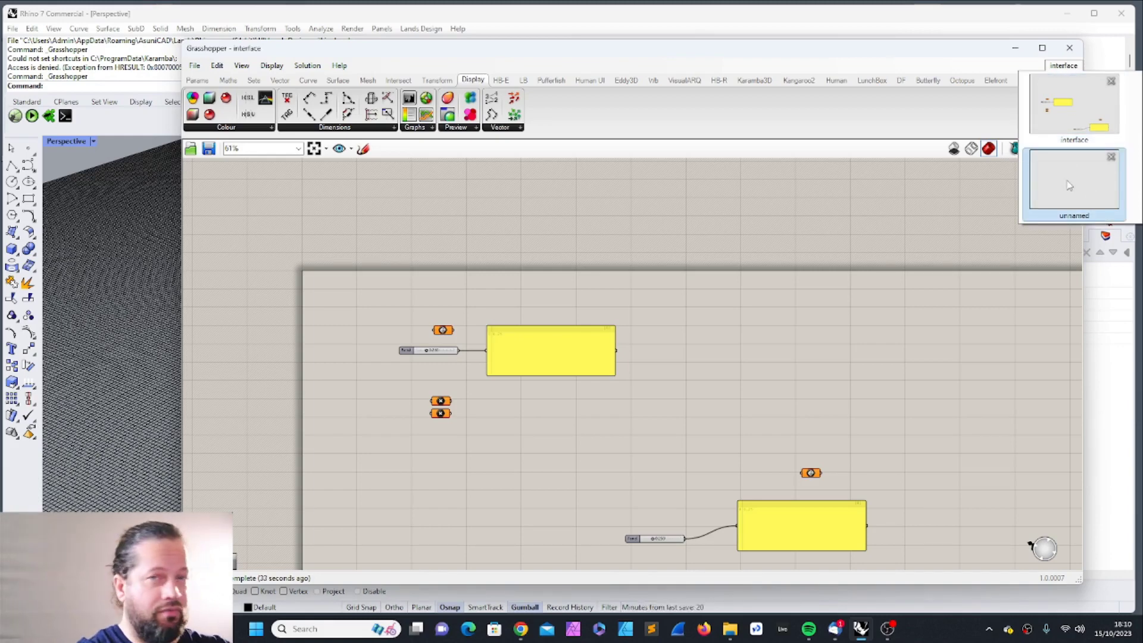
# Step: Close the unnamed document, move the window right and down, and browse the File menu
pyautogui.click(1110, 157)
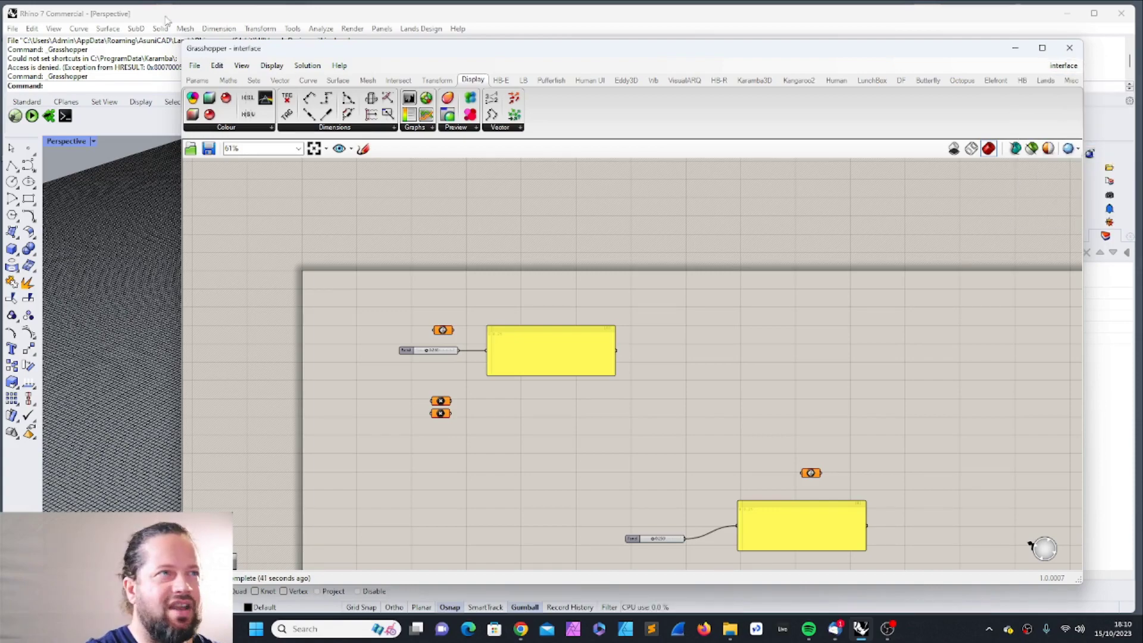
pyautogui.moveTo(420, 50)
pyautogui.mouseDown()
pyautogui.moveTo(443, 41)
pyautogui.moveTo(422, 47)
pyautogui.mouseUp()
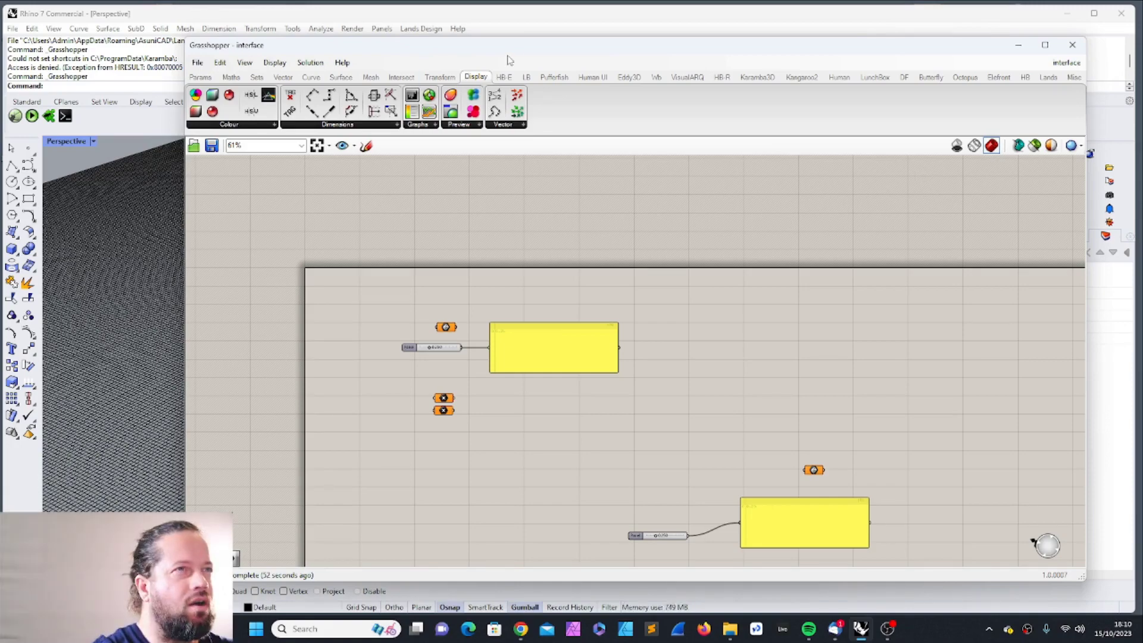
pyautogui.moveTo(505, 56); pyautogui.dragTo(572, 54)
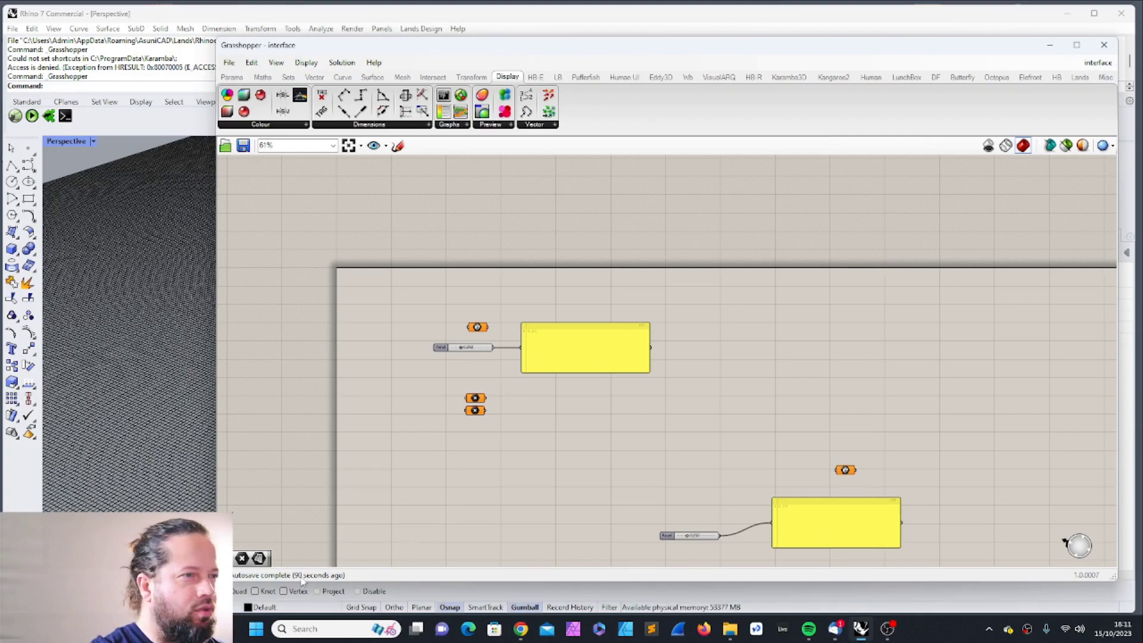
pyautogui.moveTo(365, 49); pyautogui.dragTo(457, 69)
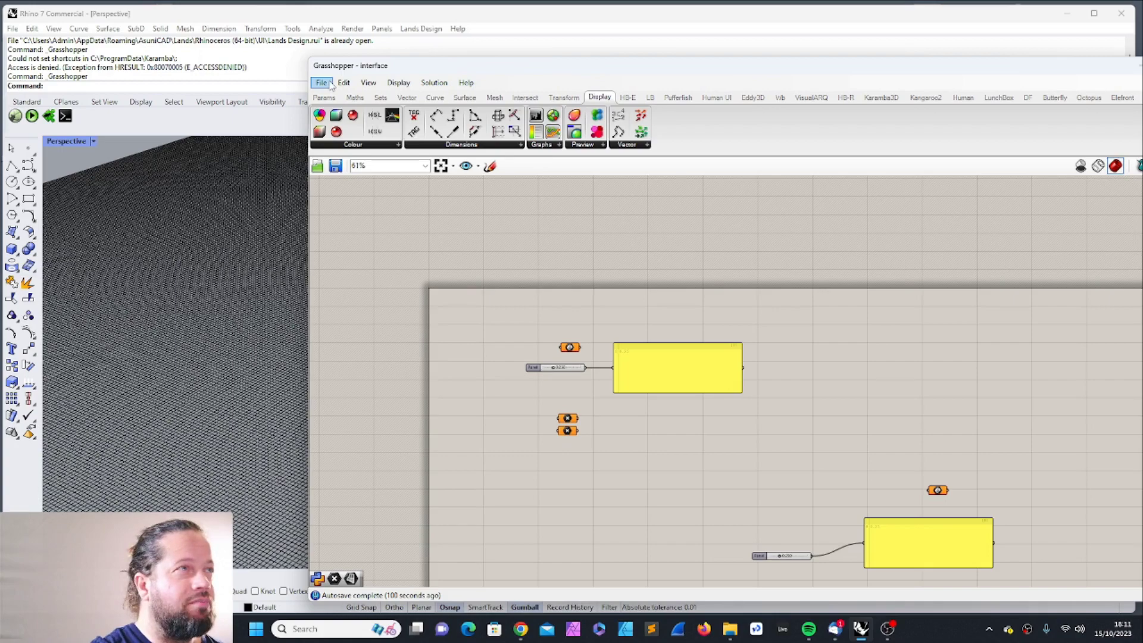
pyautogui.moveTo(433, 71); pyautogui.dragTo(437, 119)
pyautogui.click(324, 131)
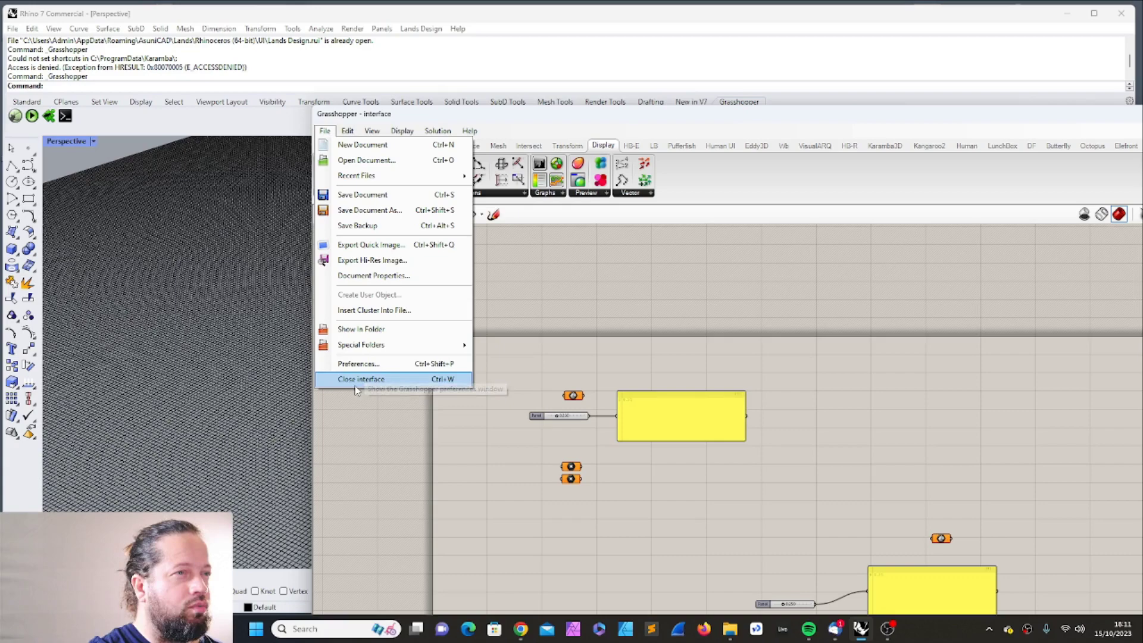
pyautogui.moveTo(349, 133)
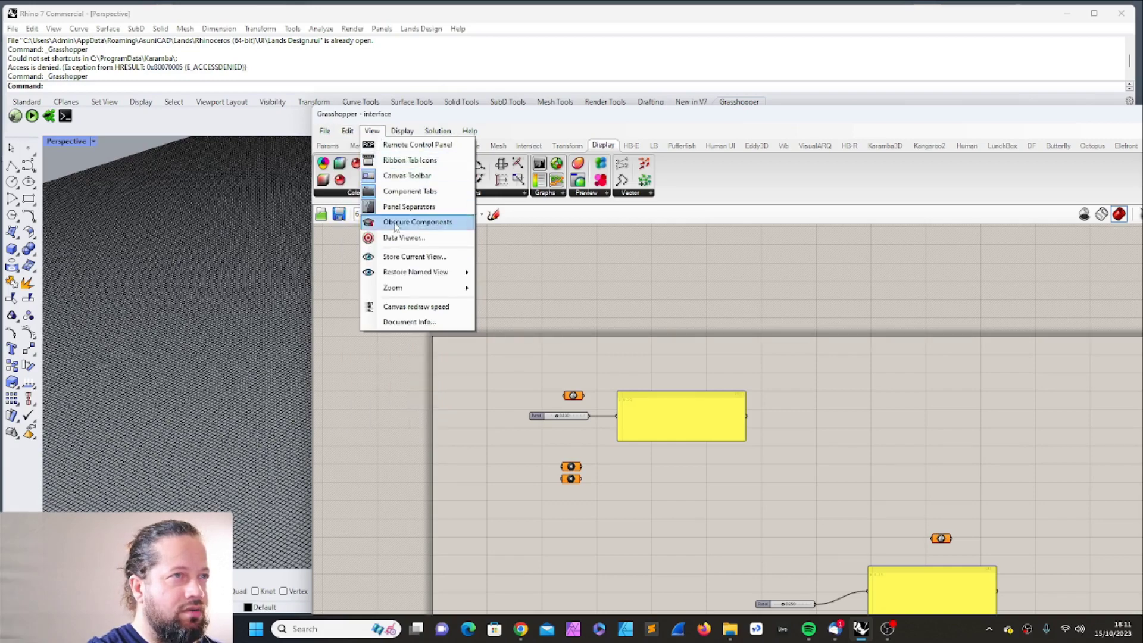
# Step: Open the Remote Control Panel from View, drag it over the viewport, then close it
pyautogui.moveTo(424, 115); pyautogui.dragTo(693, 125)
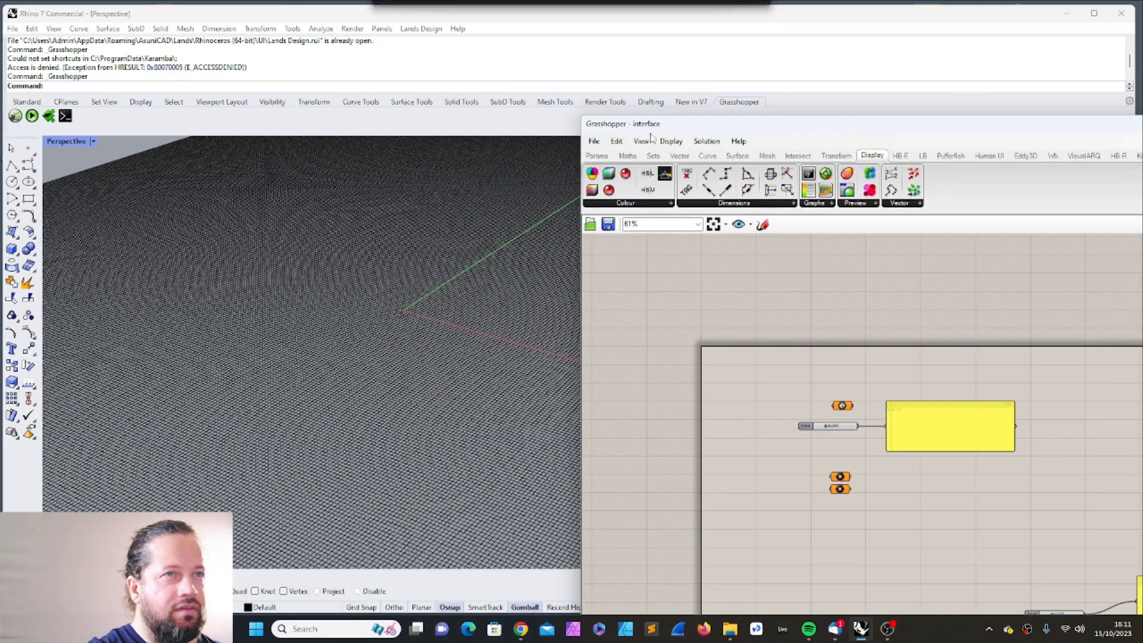
pyautogui.click(641, 141)
pyautogui.click(680, 156)
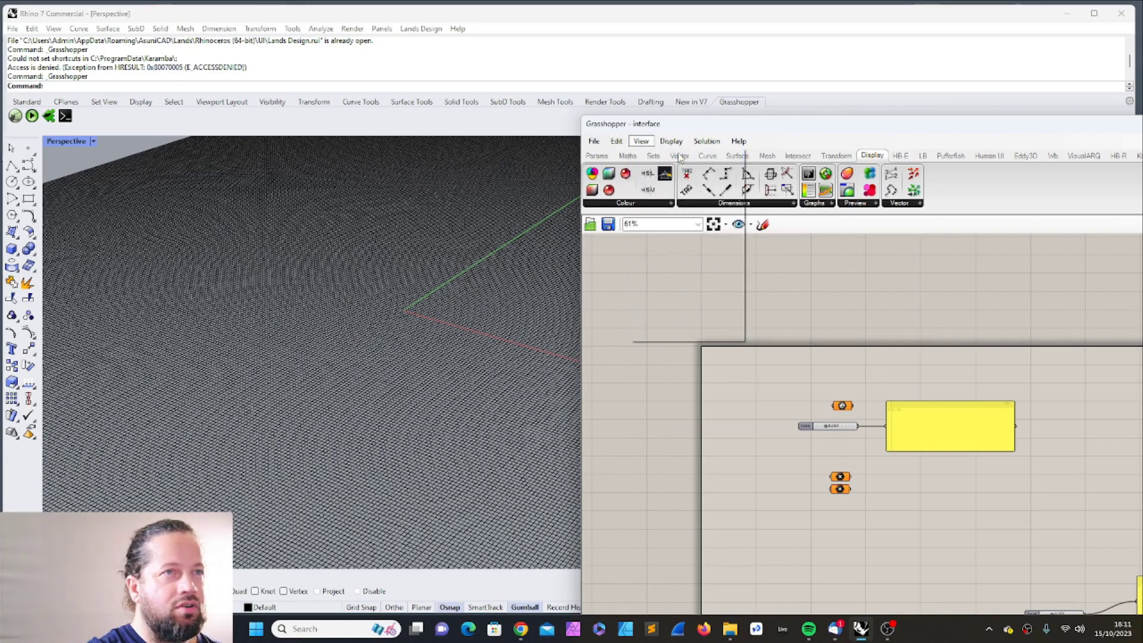
pyautogui.moveTo(760, 173); pyautogui.dragTo(408, 176)
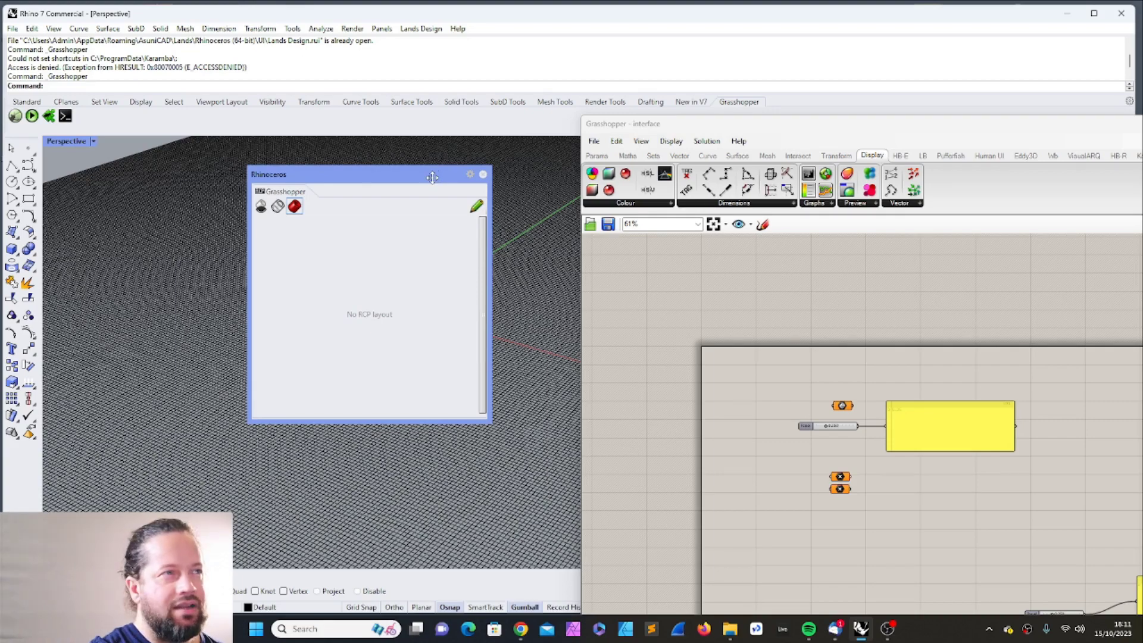
pyautogui.click(484, 176)
# Step: Toggle View > Ribbon Tab Icons on and off twice, ending with text tabs
pyautogui.click(641, 141)
pyautogui.click(700, 172)
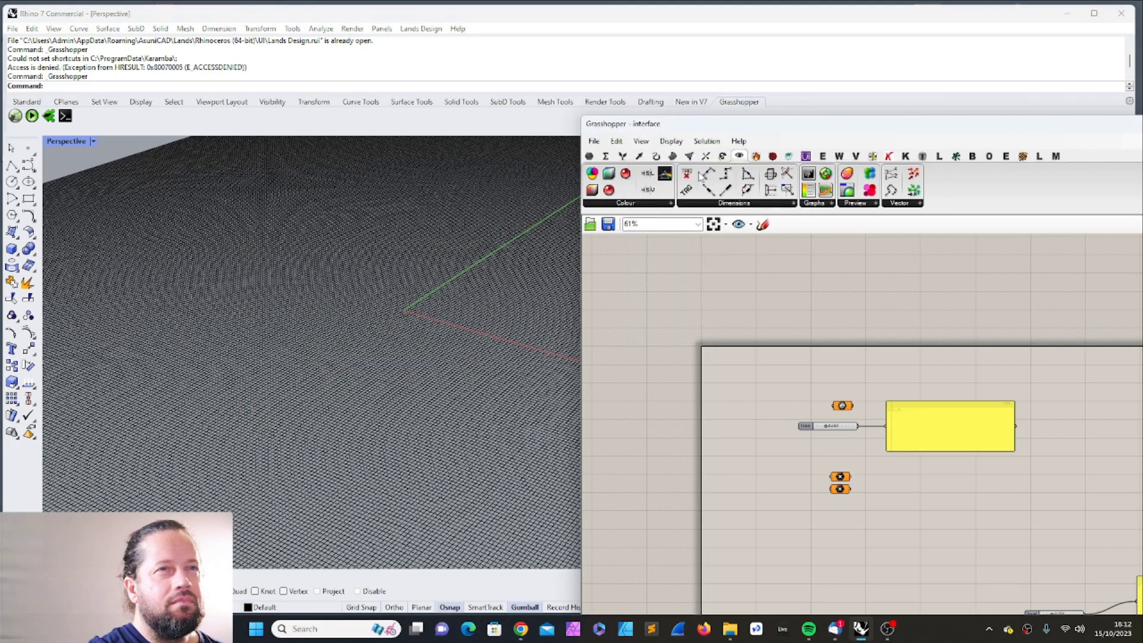
pyautogui.click(641, 141)
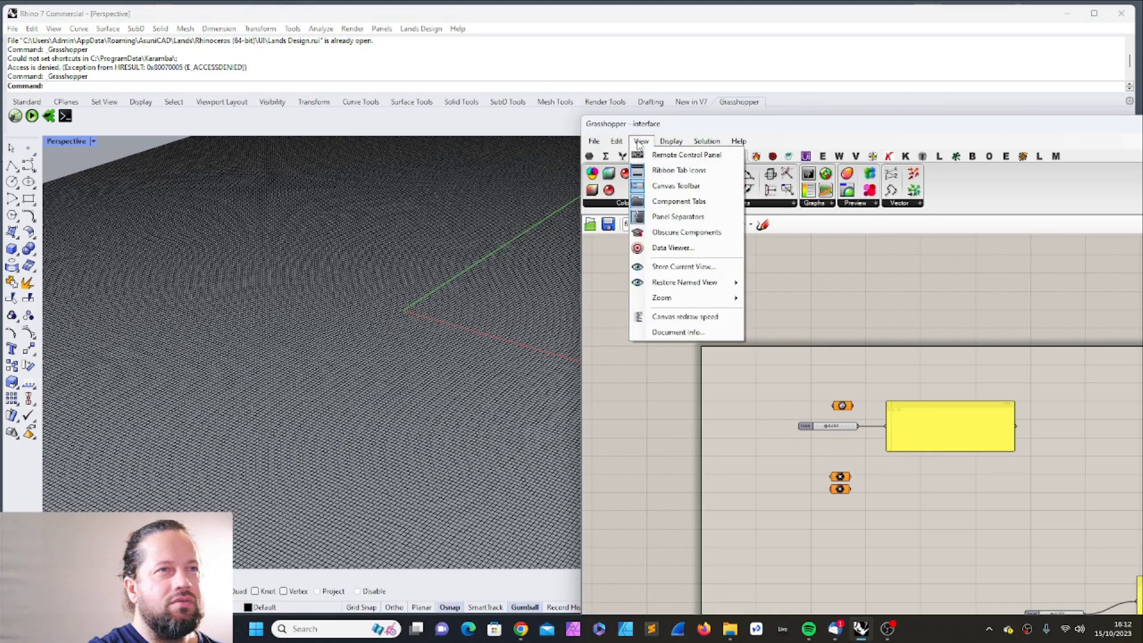
pyautogui.click(661, 172)
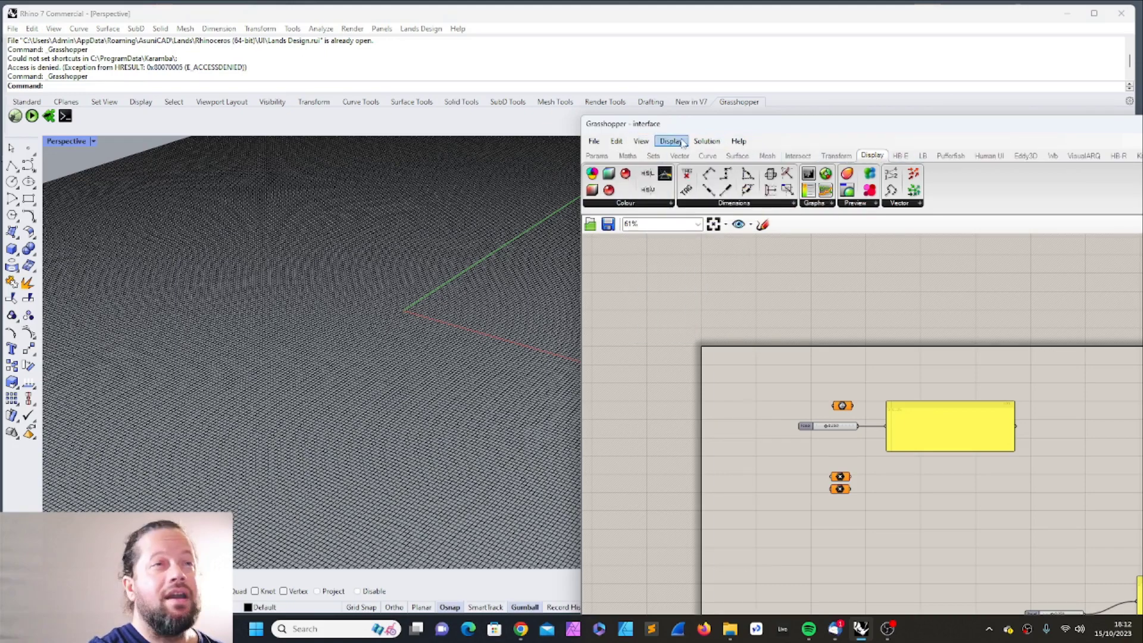
pyautogui.click(641, 141)
pyautogui.click(661, 173)
pyautogui.click(641, 141)
pyautogui.click(667, 171)
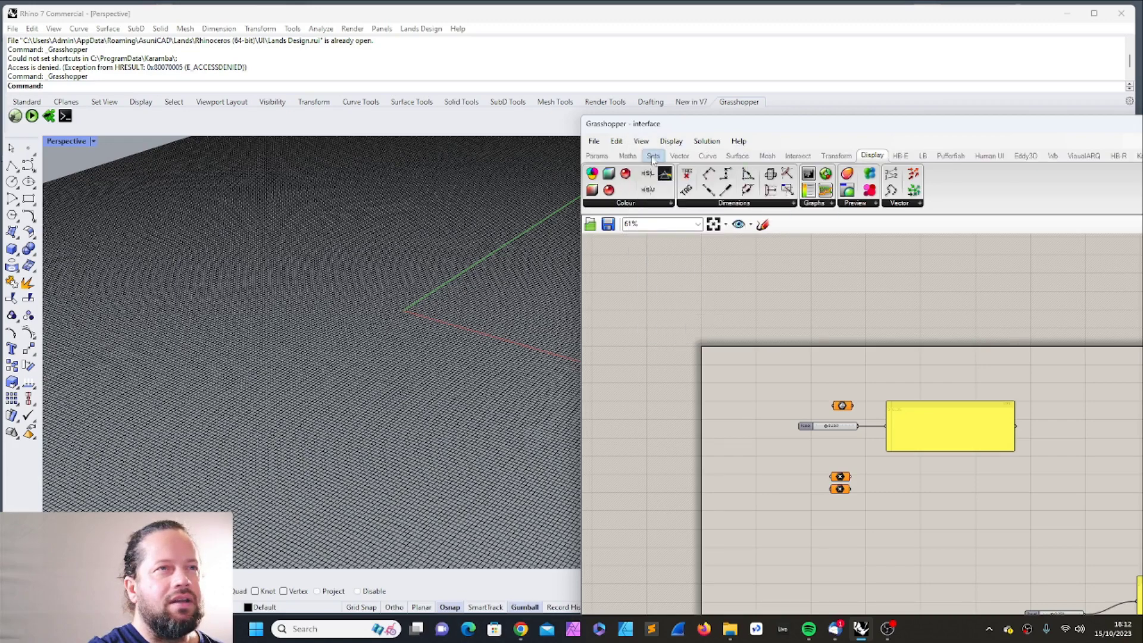
# Step: Hide the canvas toolbar, move the window up-left, then show the toolbar again
pyautogui.click(641, 141)
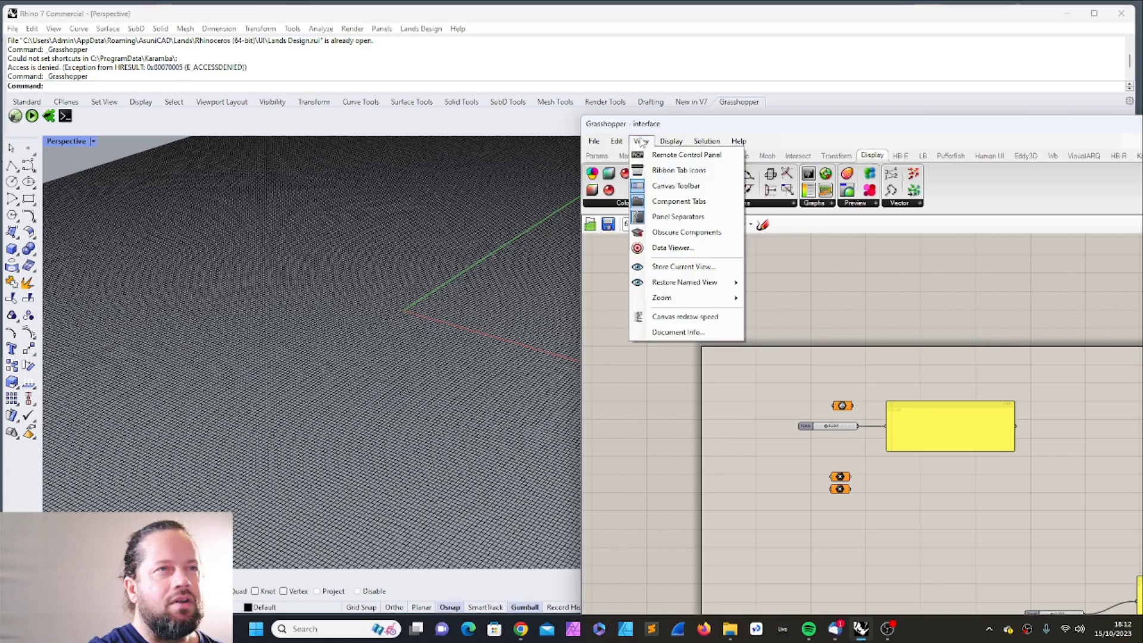
pyautogui.click(685, 191)
pyautogui.moveTo(819, 128); pyautogui.dragTo(398, 48)
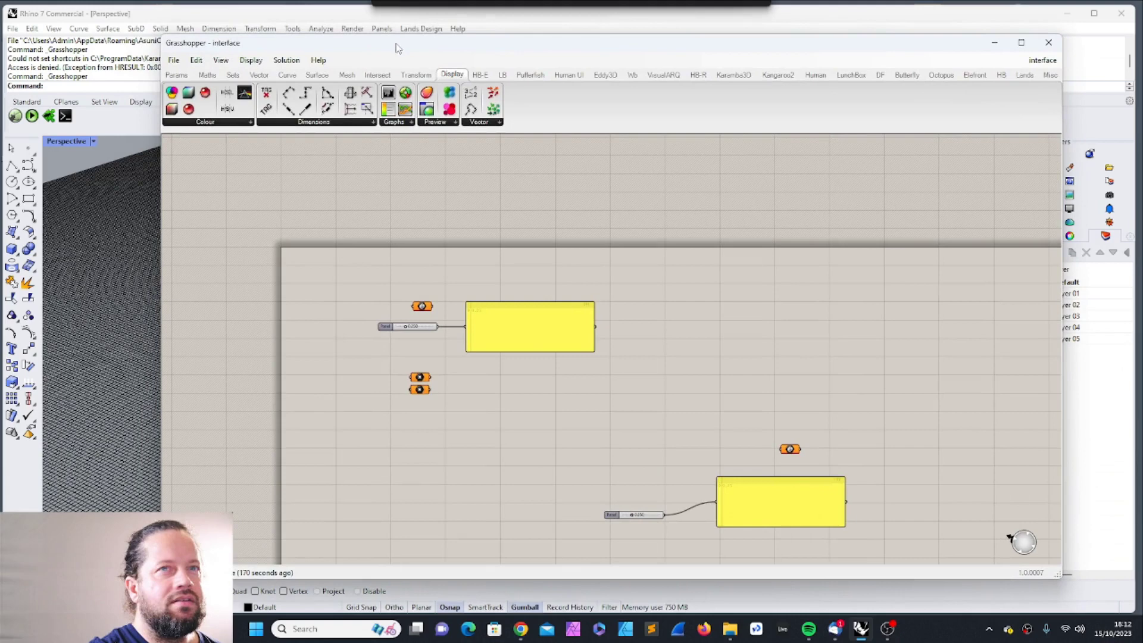
pyautogui.click(221, 60)
pyautogui.click(264, 112)
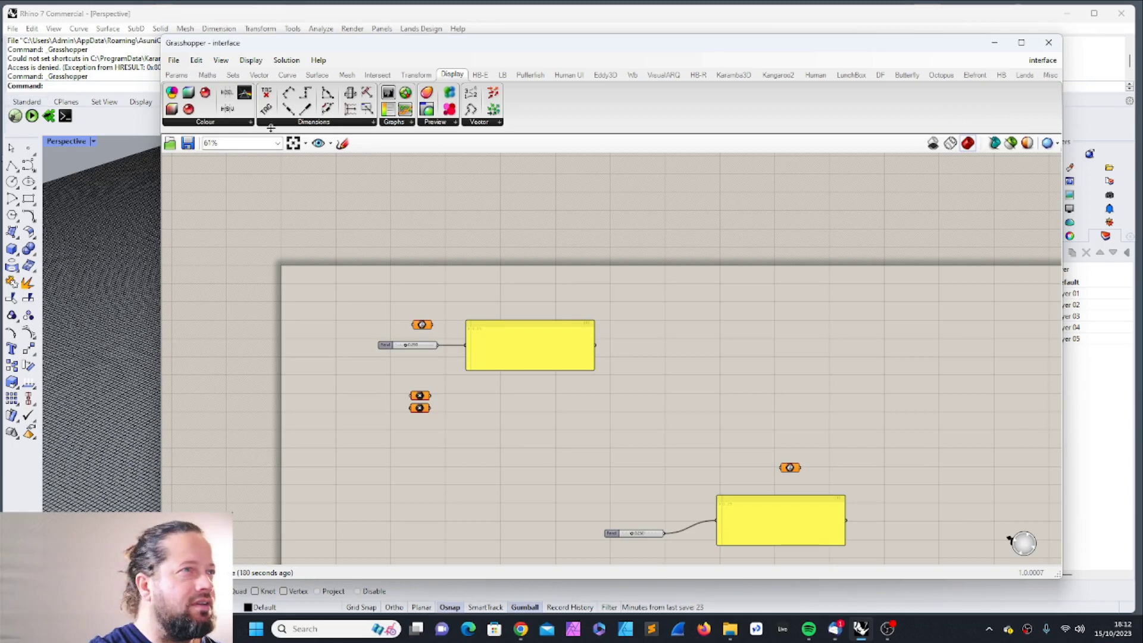
pyautogui.click(538, 338)
pyautogui.keyDown('ctrl'); pyautogui.click(546, 359); pyautogui.keyUp('ctrl')
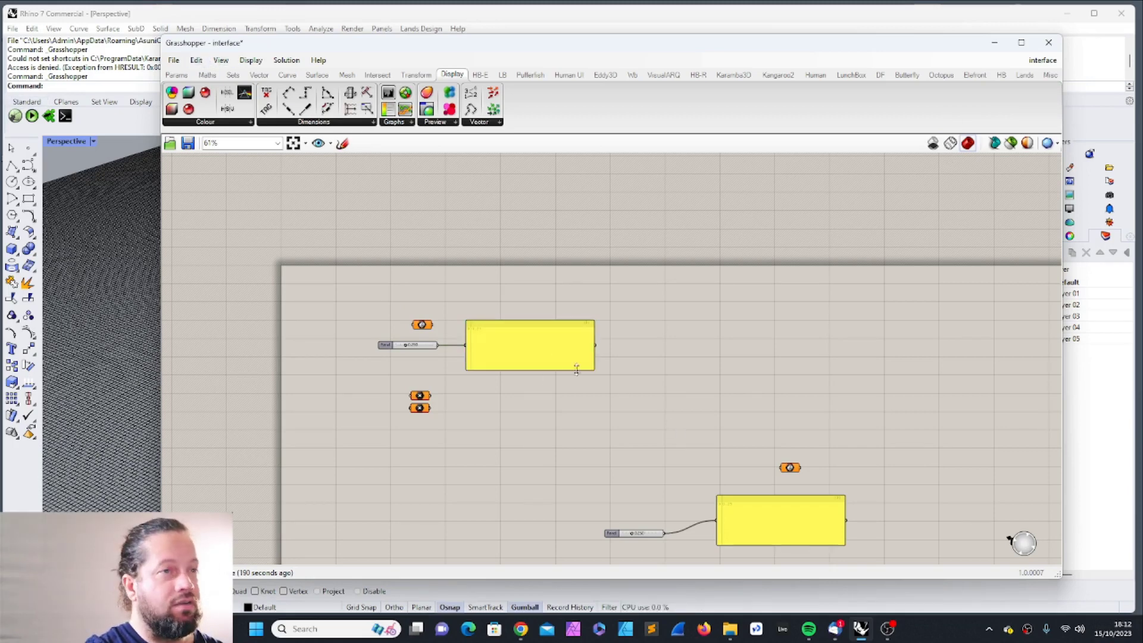
pyautogui.click(542, 346)
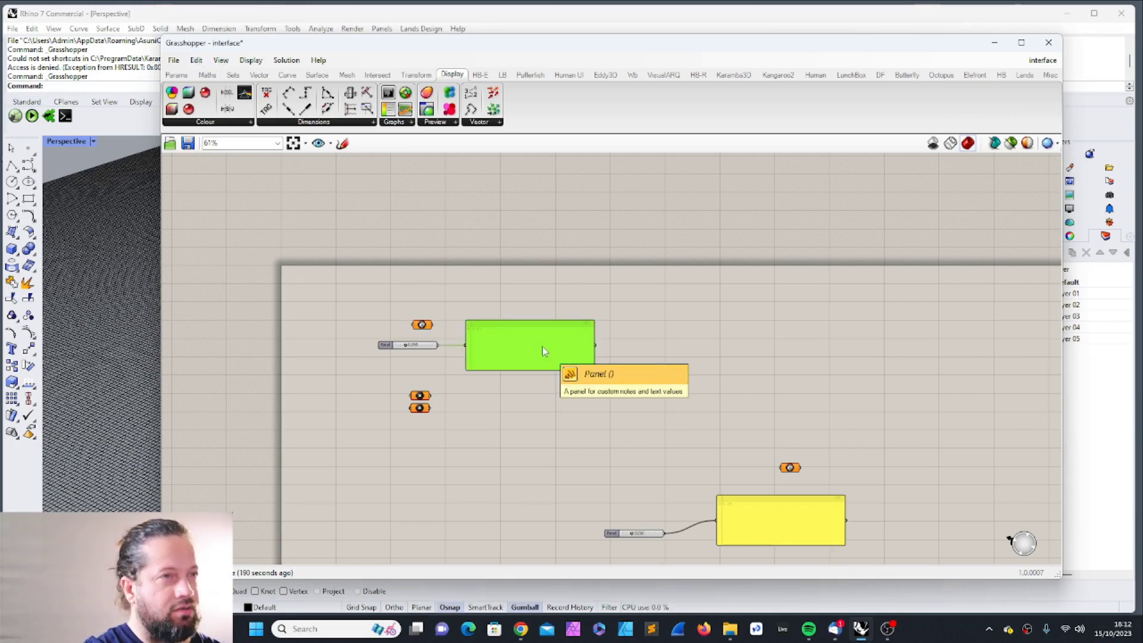
pyautogui.click(614, 418)
pyautogui.hotkey('ctrl', 'v')
pyautogui.moveTo(524, 353); pyautogui.dragTo(555, 440)
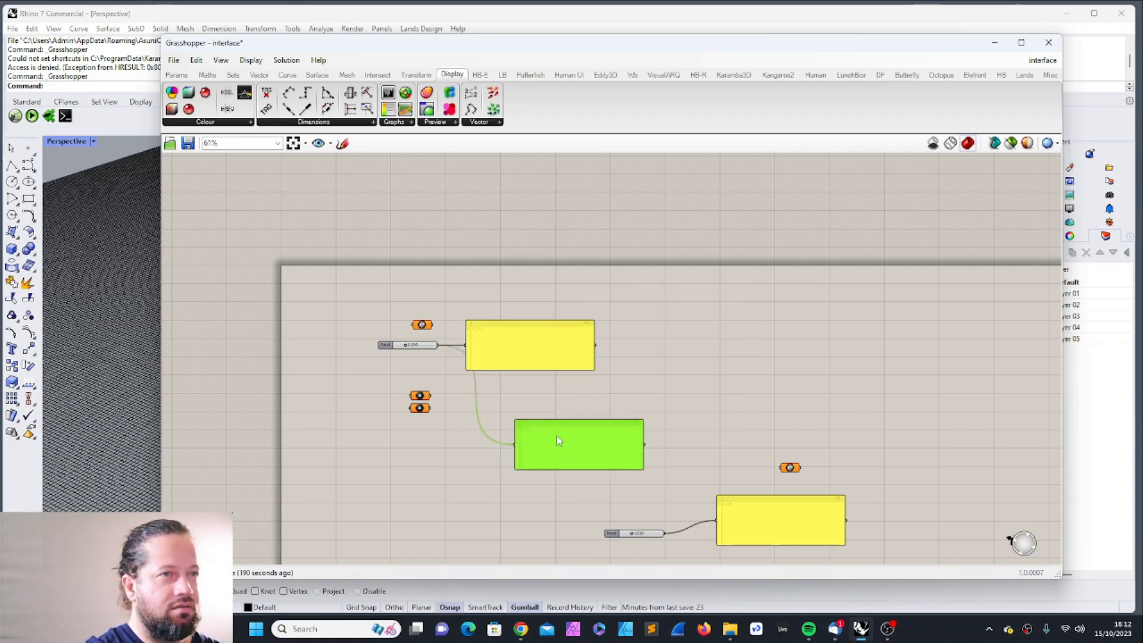
pyautogui.click(659, 359)
pyautogui.click(575, 444)
pyautogui.press('Delete')
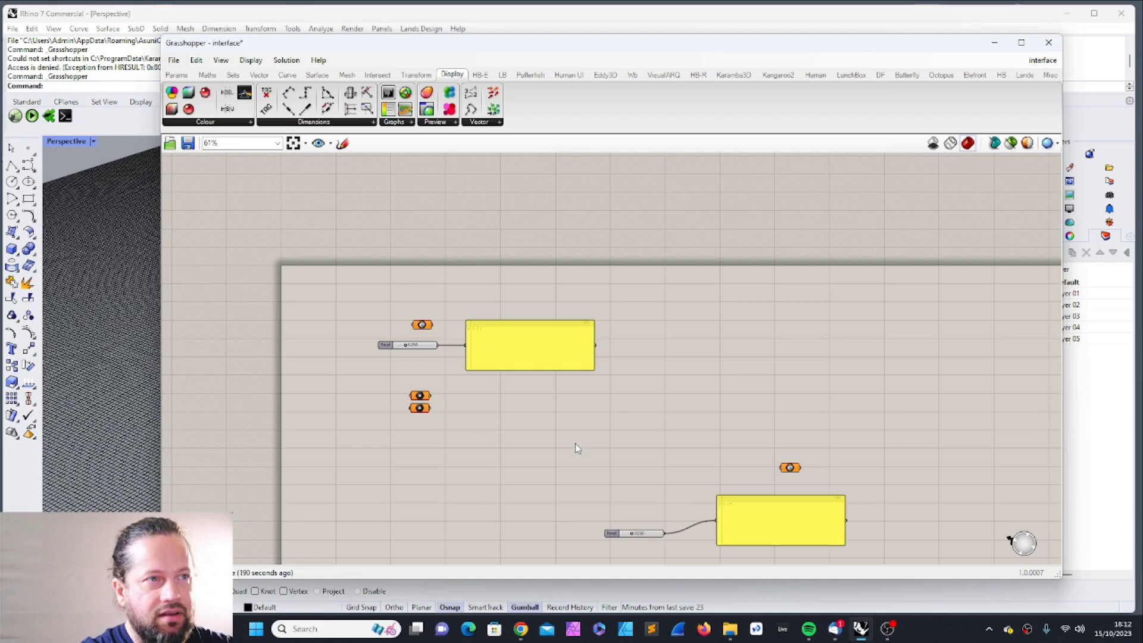
pyautogui.scroll(-3, 424, 338)
pyautogui.moveTo(363, 305); pyautogui.dragTo(593, 395)
pyautogui.scroll(3, 418, 339)
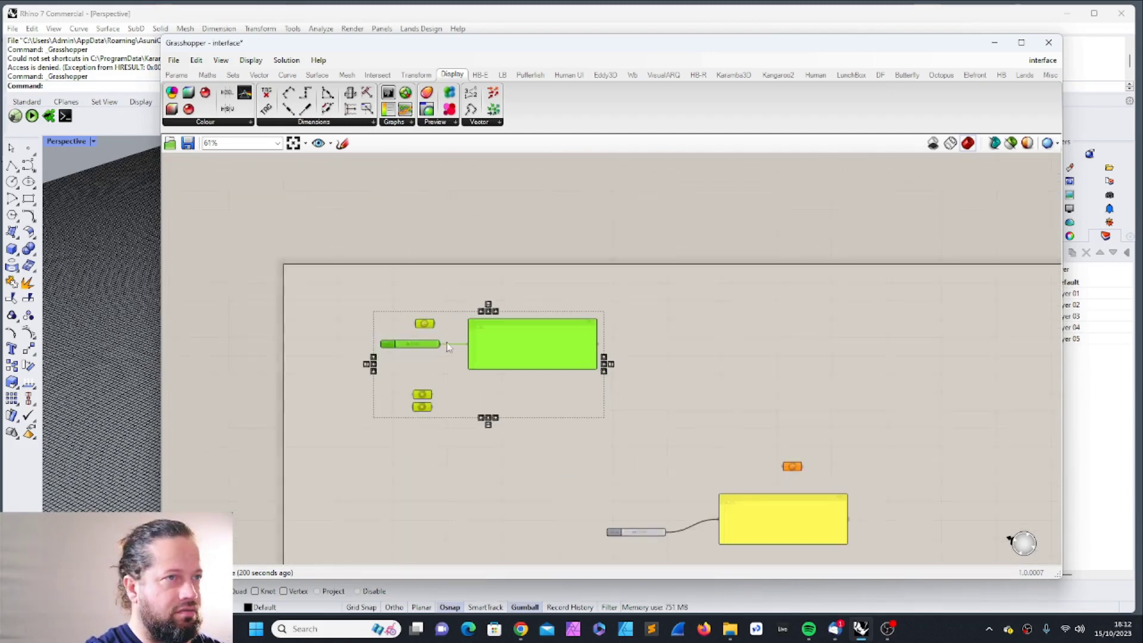
pyautogui.moveTo(342, 276); pyautogui.dragTo(689, 474)
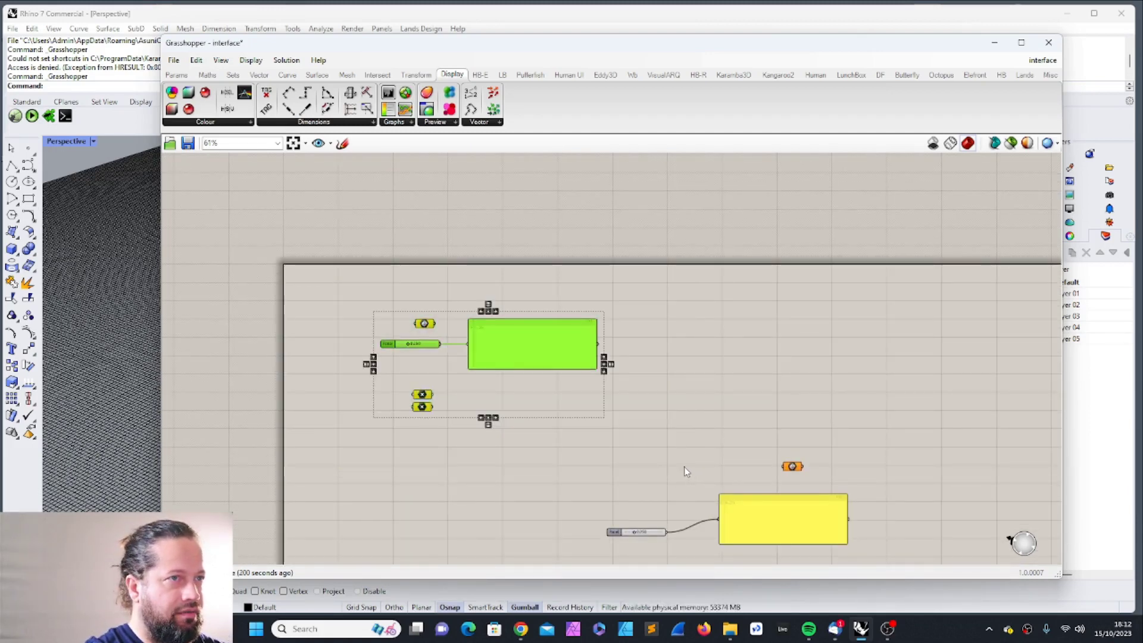
pyautogui.click(338, 287)
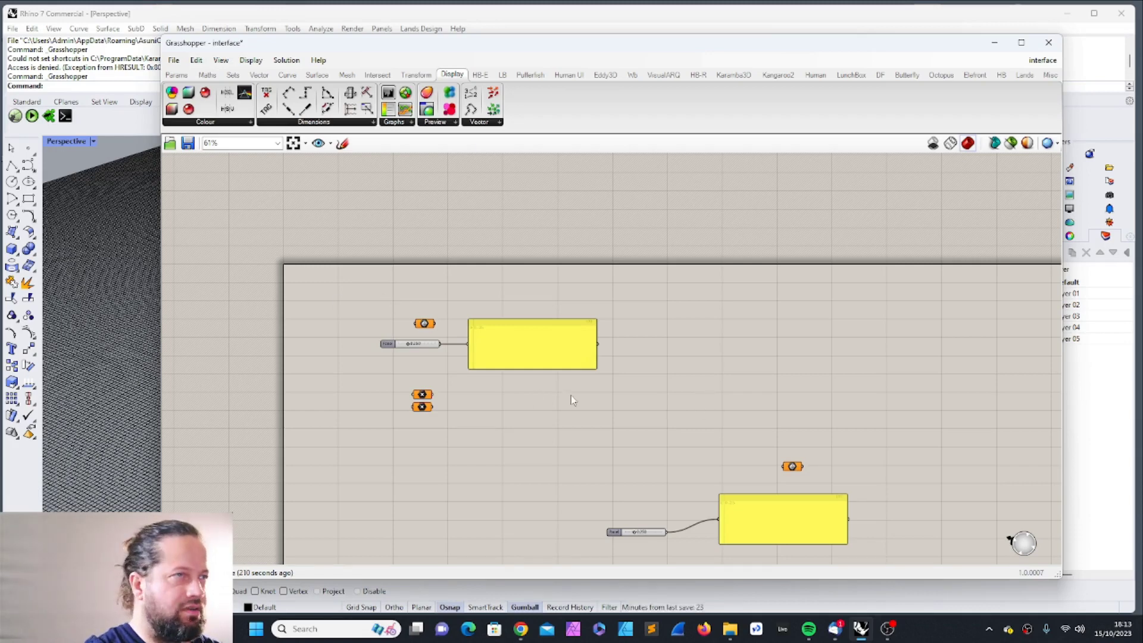
pyautogui.click(185, 60)
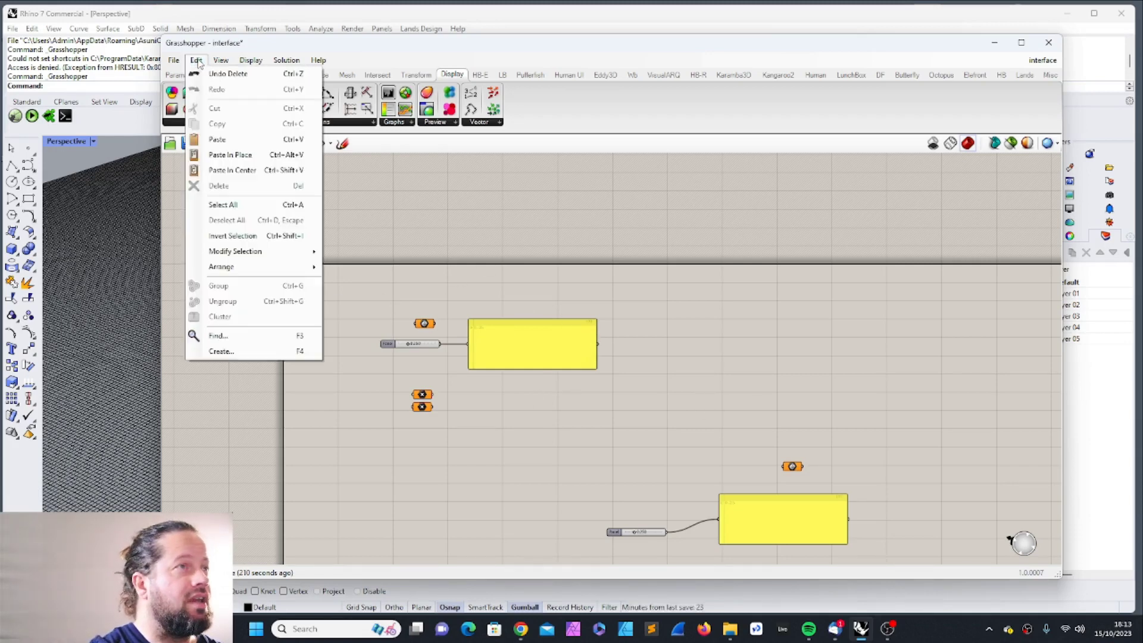
pyautogui.moveTo(221, 60)
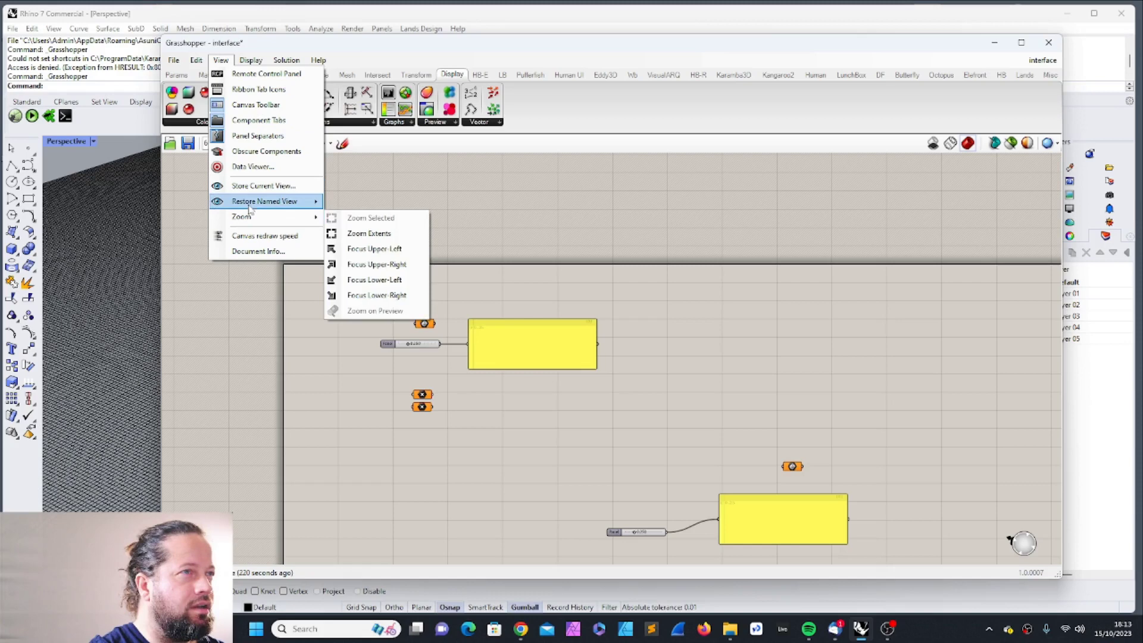
pyautogui.moveTo(257, 220)
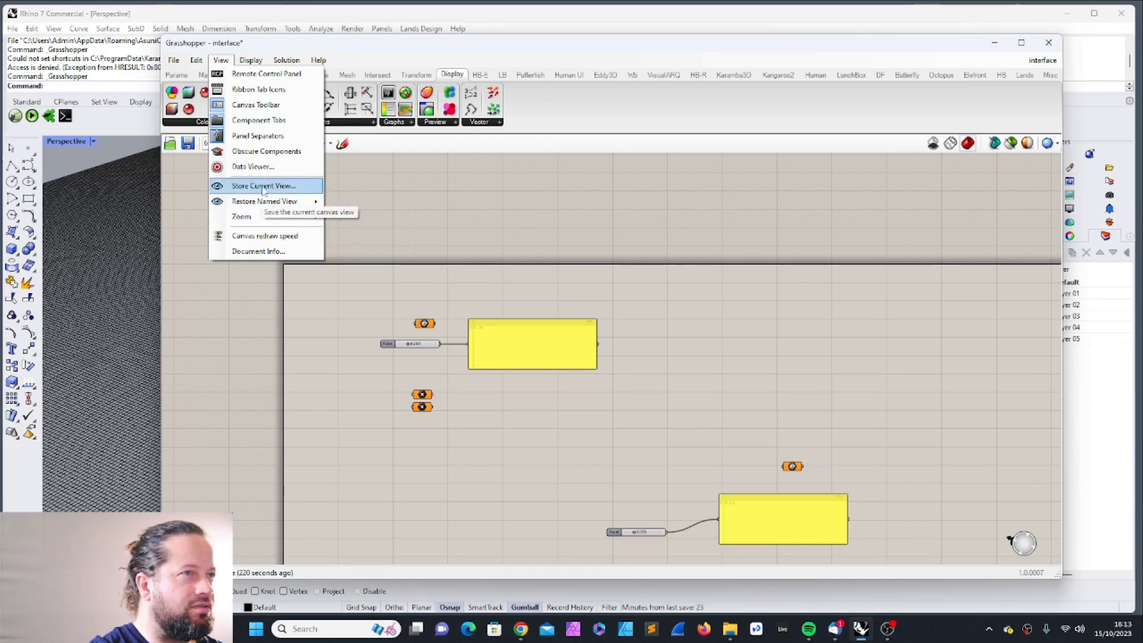
pyautogui.click(714, 339)
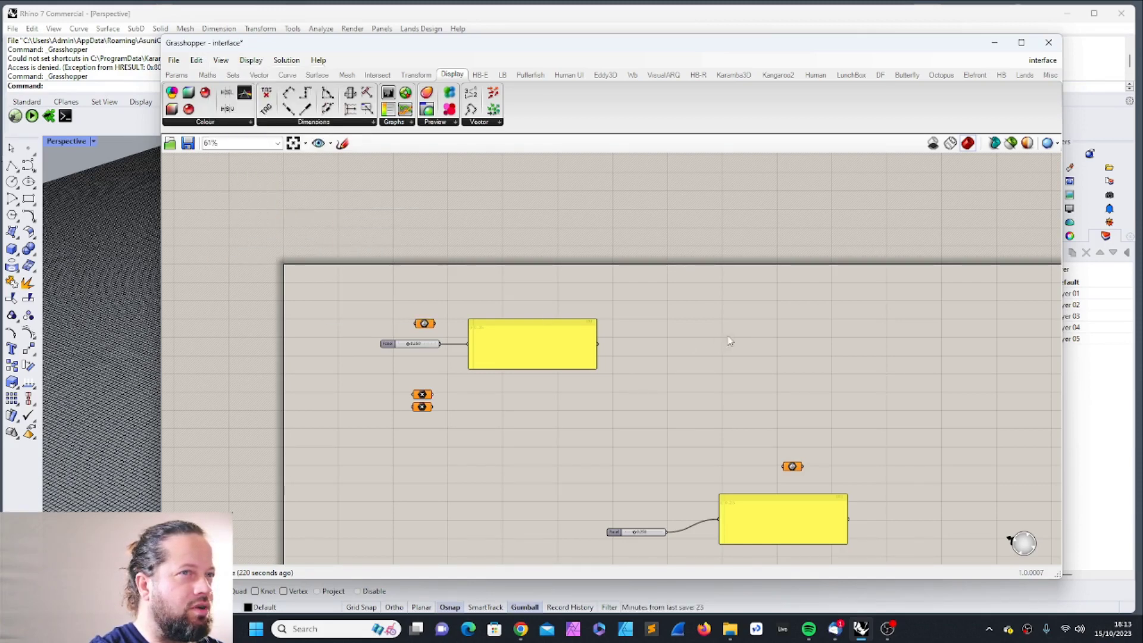
pyautogui.click(230, 62)
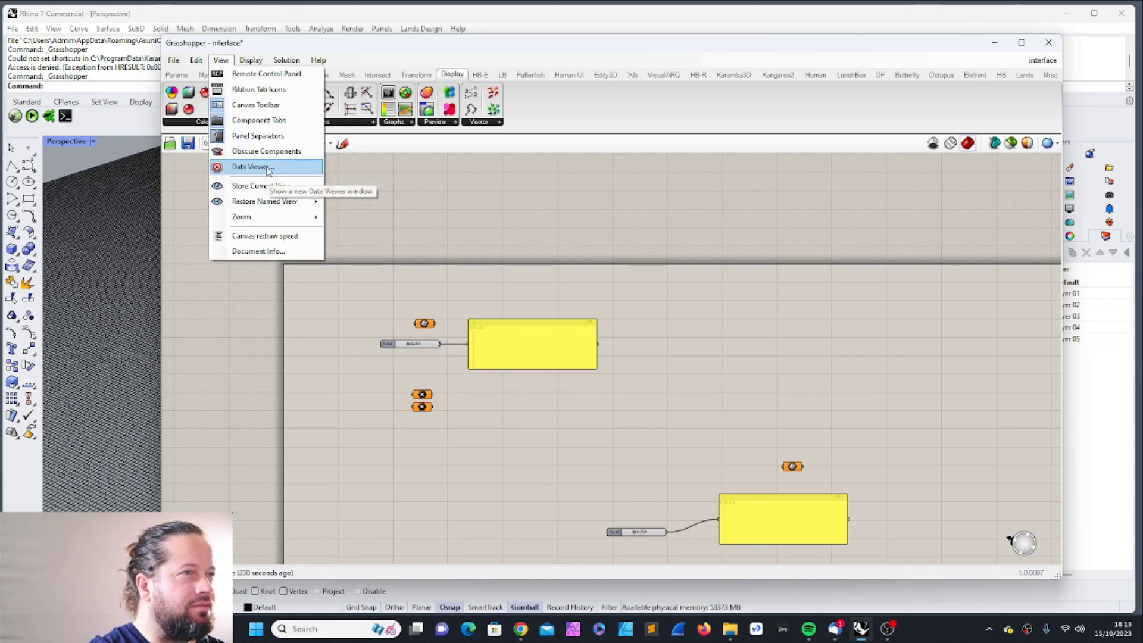
pyautogui.click(267, 167)
pyautogui.moveTo(541, 147); pyautogui.dragTo(576, 155)
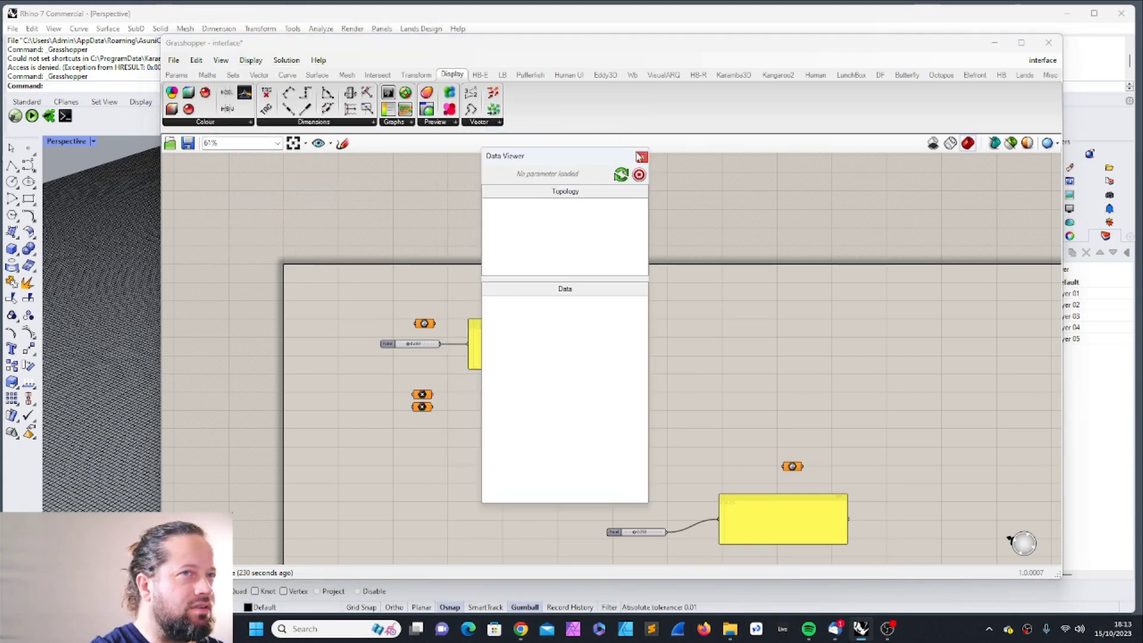
pyautogui.click(641, 157)
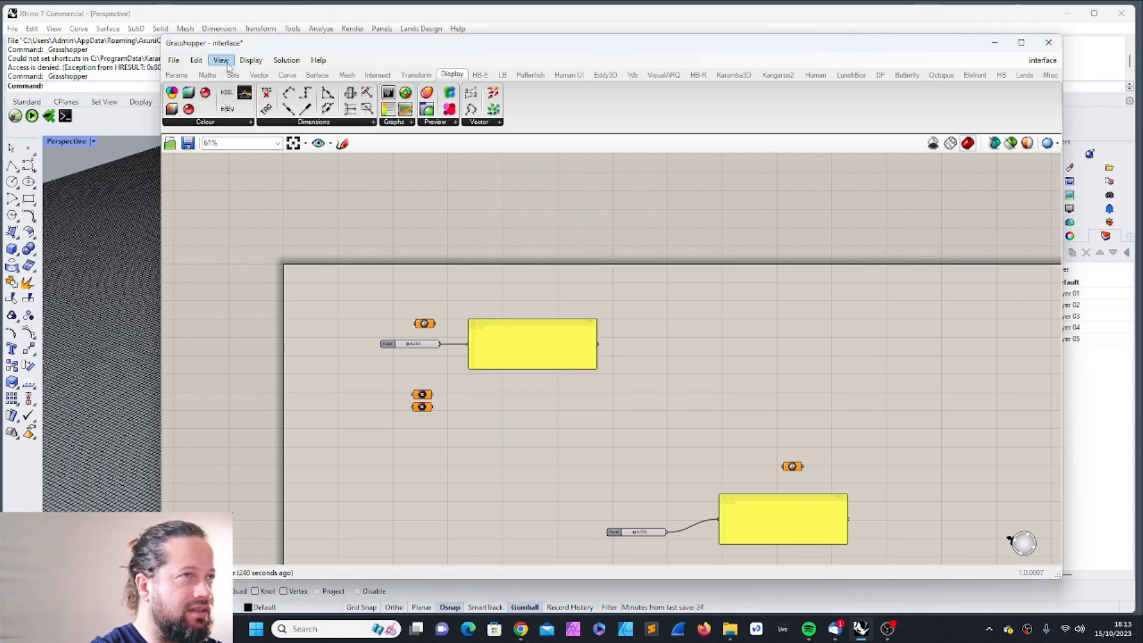
# Step: Set the Display options to show component names instead of icons
pyautogui.click(251, 60)
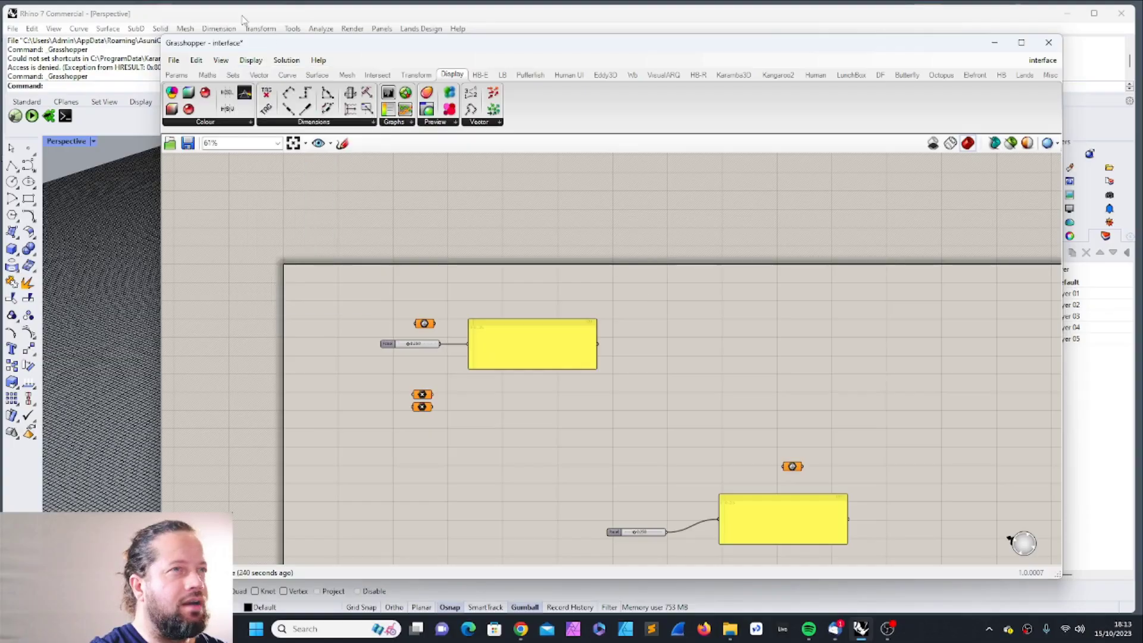
pyautogui.click(266, 62)
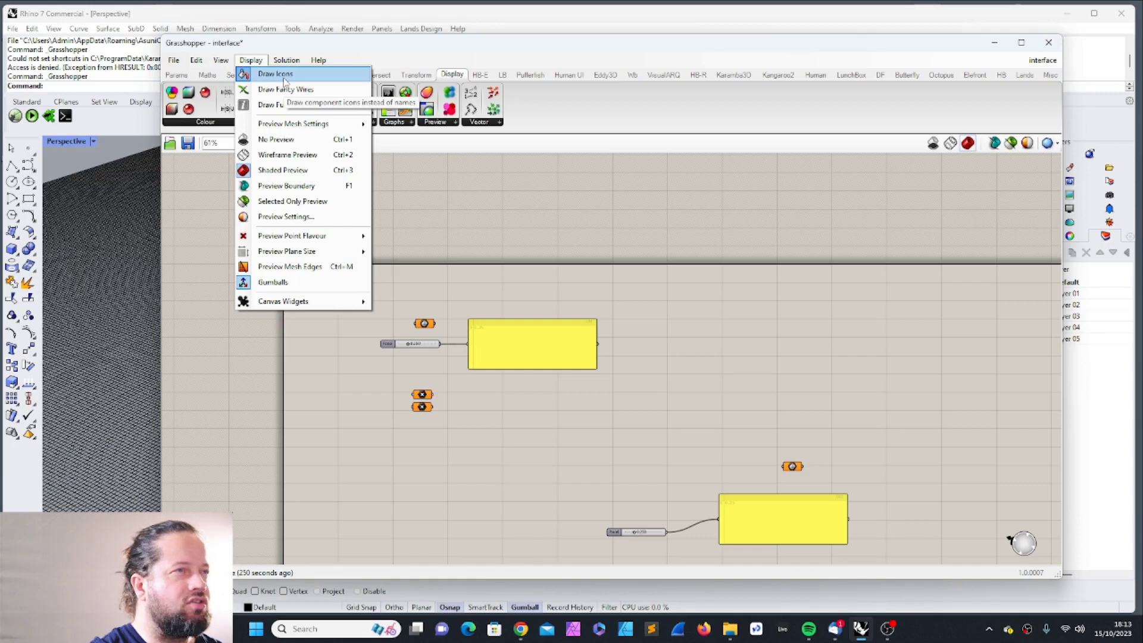
pyautogui.click(284, 76)
pyautogui.scroll(3, 421, 327)
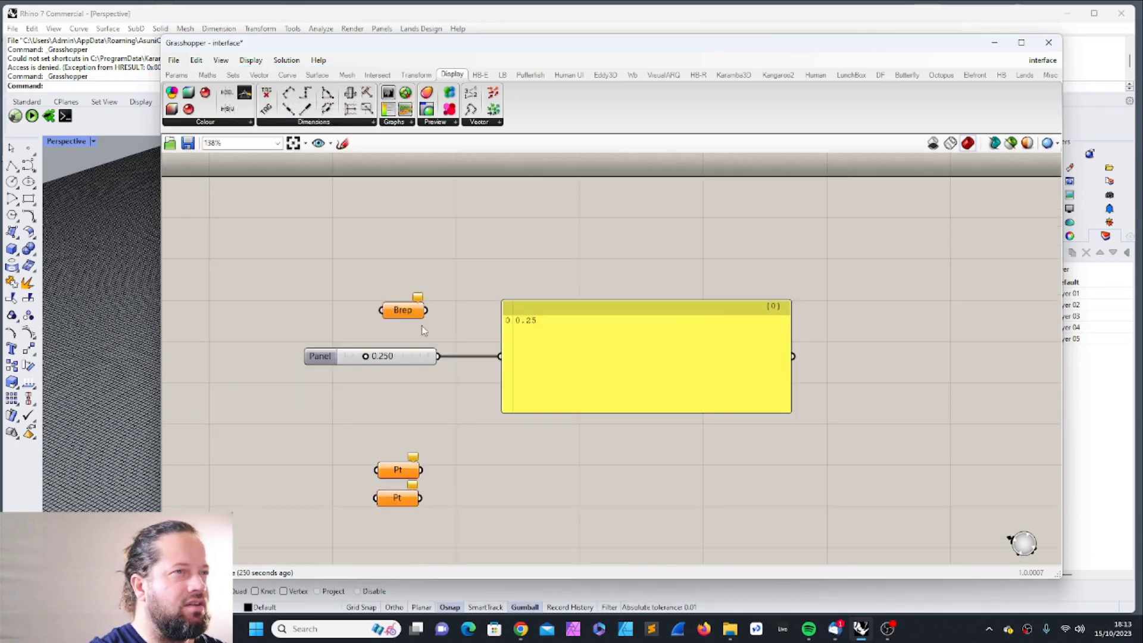
# Step: Move the Brep parameter to sit directly above the two Pt parameters, shifting the window right
pyautogui.click(402, 310)
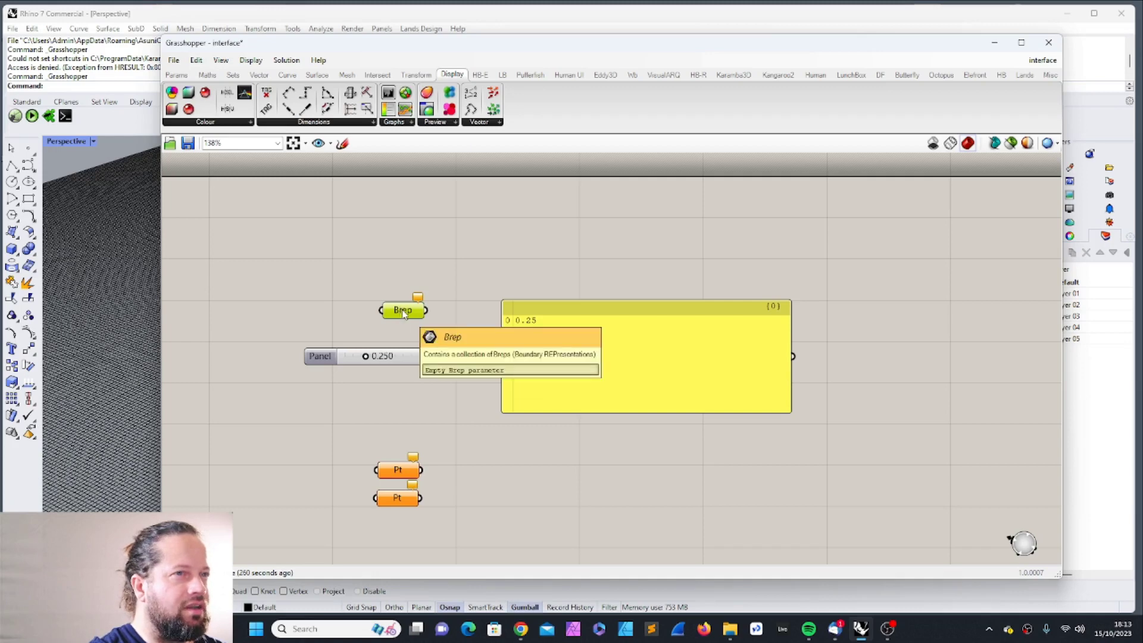
pyautogui.moveTo(404, 314); pyautogui.dragTo(390, 294)
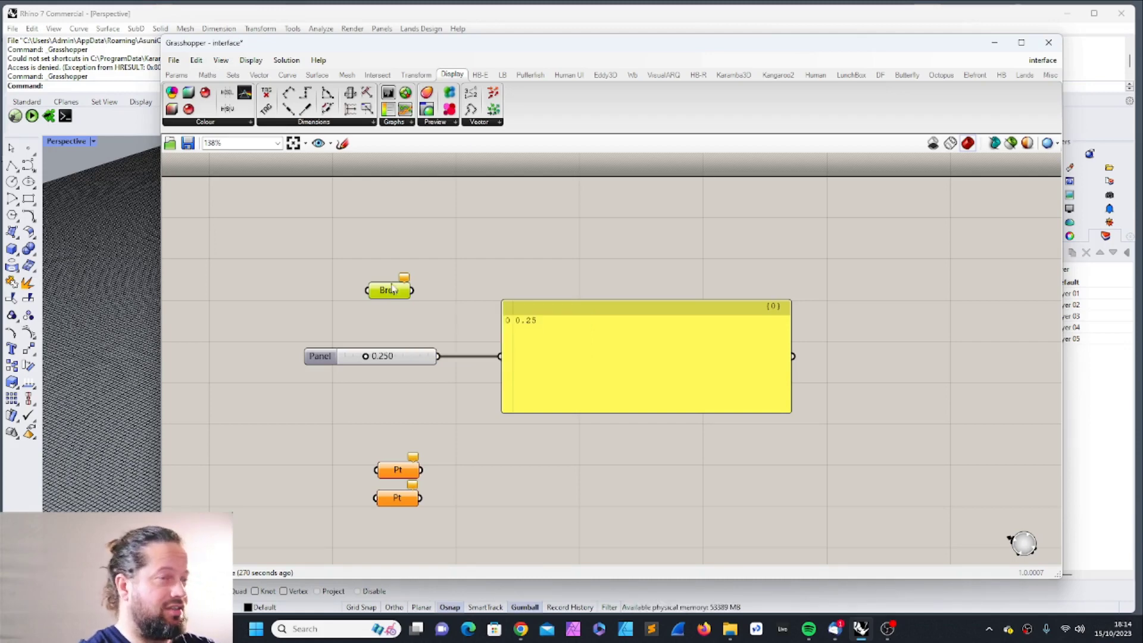
pyautogui.moveTo(391, 298); pyautogui.dragTo(451, 270)
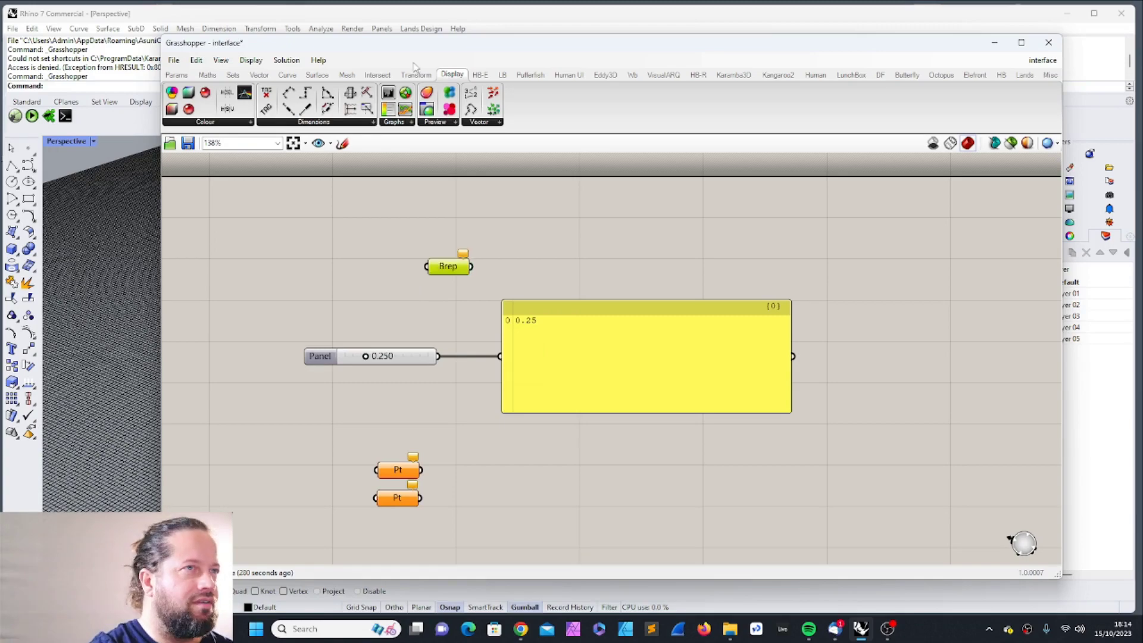
pyautogui.moveTo(384, 49); pyautogui.dragTo(541, 69)
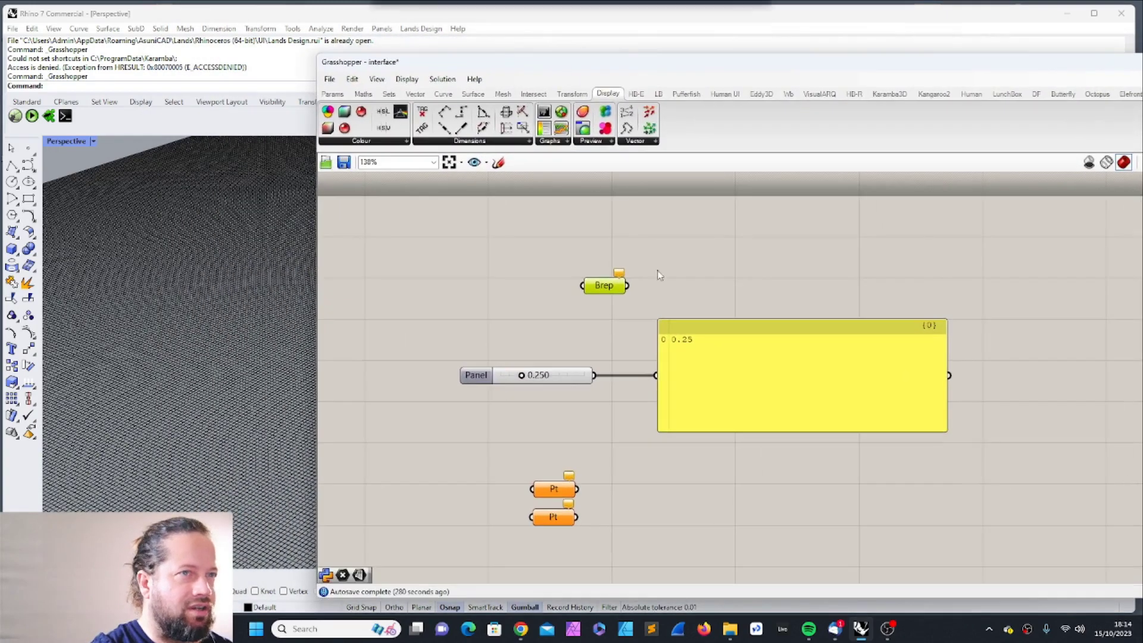
pyautogui.moveTo(604, 296); pyautogui.dragTo(552, 456)
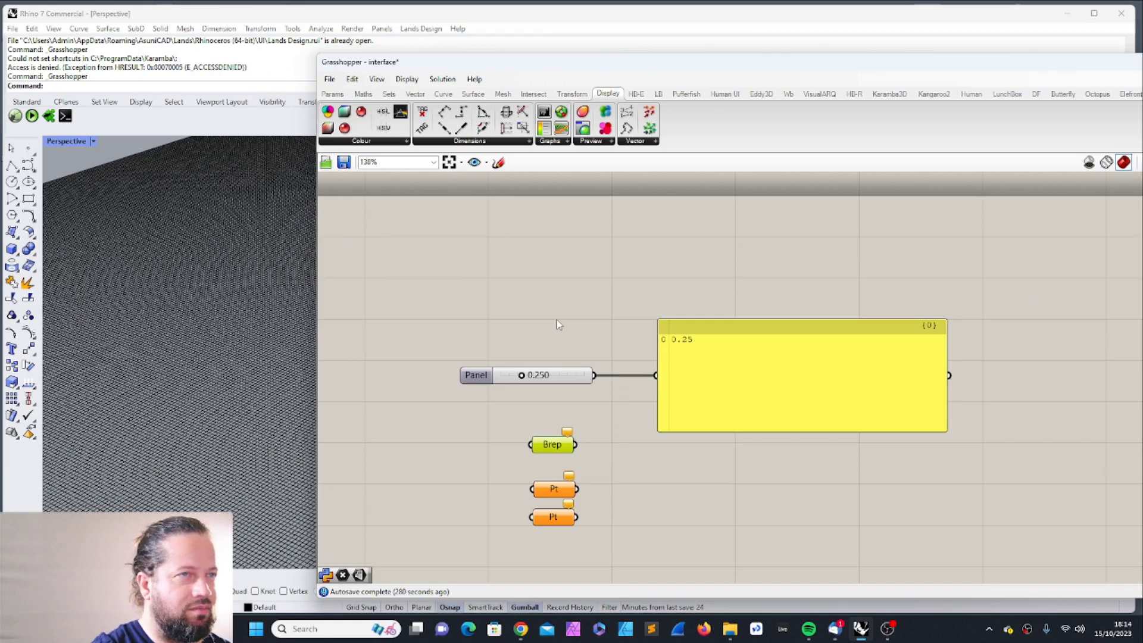
# Step: Turn on Display > Draw Icons and toggle Draw Fancy Wires off and back on
pyautogui.click(406, 80)
pyautogui.click(407, 82)
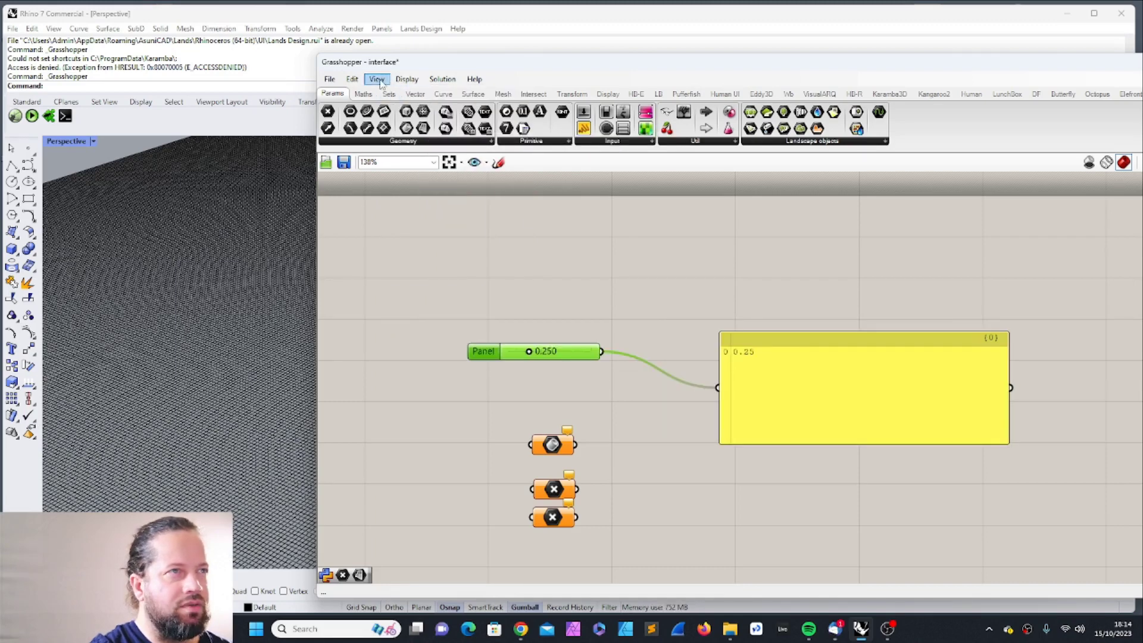
pyautogui.click(377, 79)
pyautogui.moveTo(406, 79)
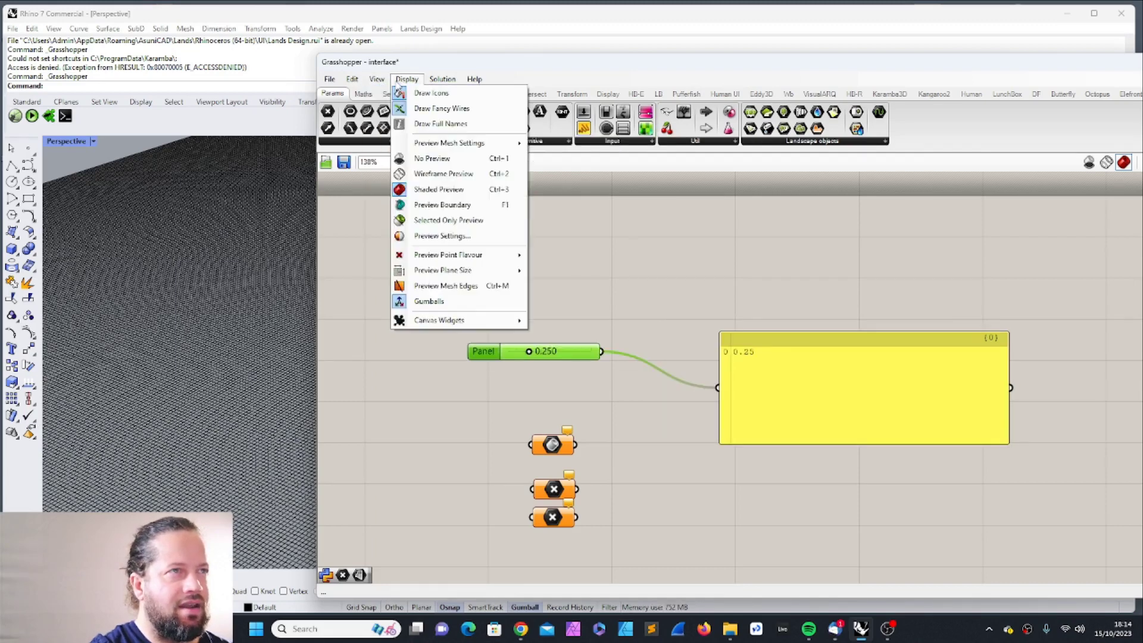
pyautogui.click(462, 110)
# Step: Reposition slider and panel, raising the slider to 0.959 then settling at 0.458
pyautogui.moveTo(581, 356); pyautogui.dragTo(596, 314)
pyautogui.moveTo(810, 345); pyautogui.dragTo(816, 290)
pyautogui.moveTo(586, 310); pyautogui.dragTo(595, 338)
pyautogui.moveTo(785, 297)
pyautogui.mouseDown()
pyautogui.moveTo(803, 297)
pyautogui.moveTo(784, 301)
pyautogui.mouseUp()
pyautogui.moveTo(562, 338)
pyautogui.mouseDown()
pyautogui.moveTo(607, 338)
pyautogui.moveTo(553, 335)
pyautogui.moveTo(569, 335)
pyautogui.mouseUp()
pyautogui.moveTo(820, 300); pyautogui.dragTo(778, 299)
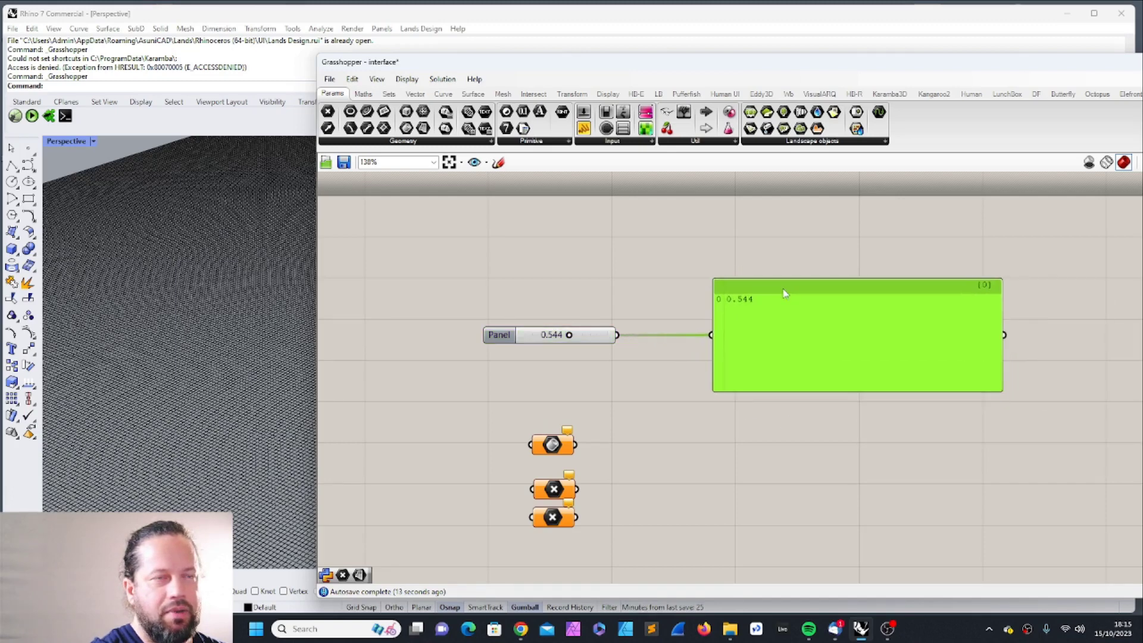
pyautogui.moveTo(569, 334); pyautogui.dragTo(561, 334)
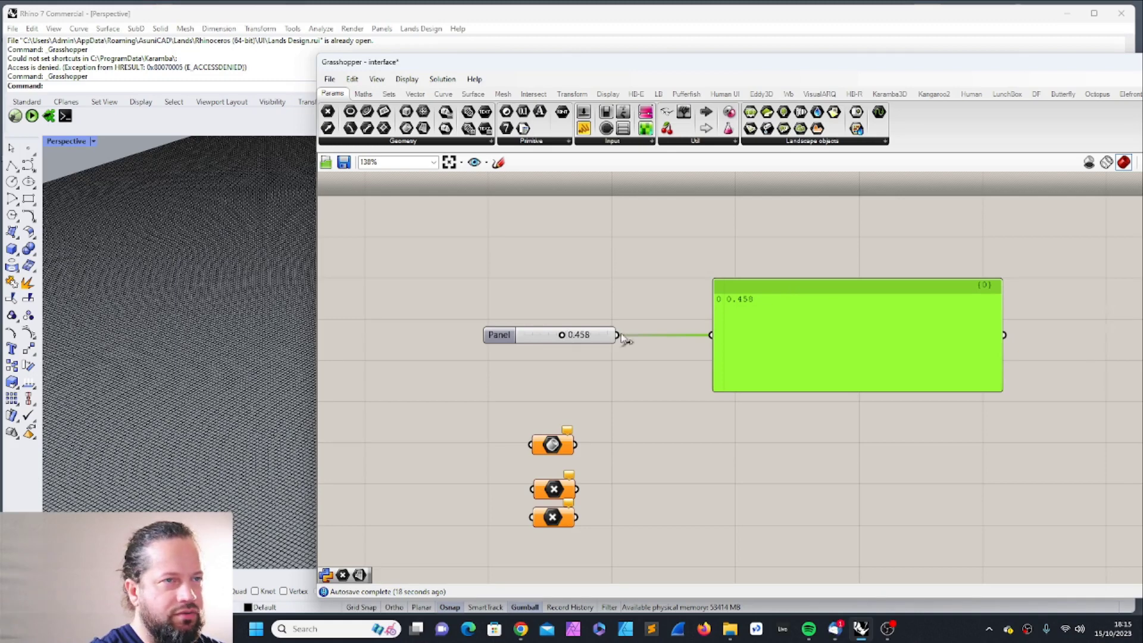
pyautogui.moveTo(789, 292); pyautogui.dragTo(841, 326)
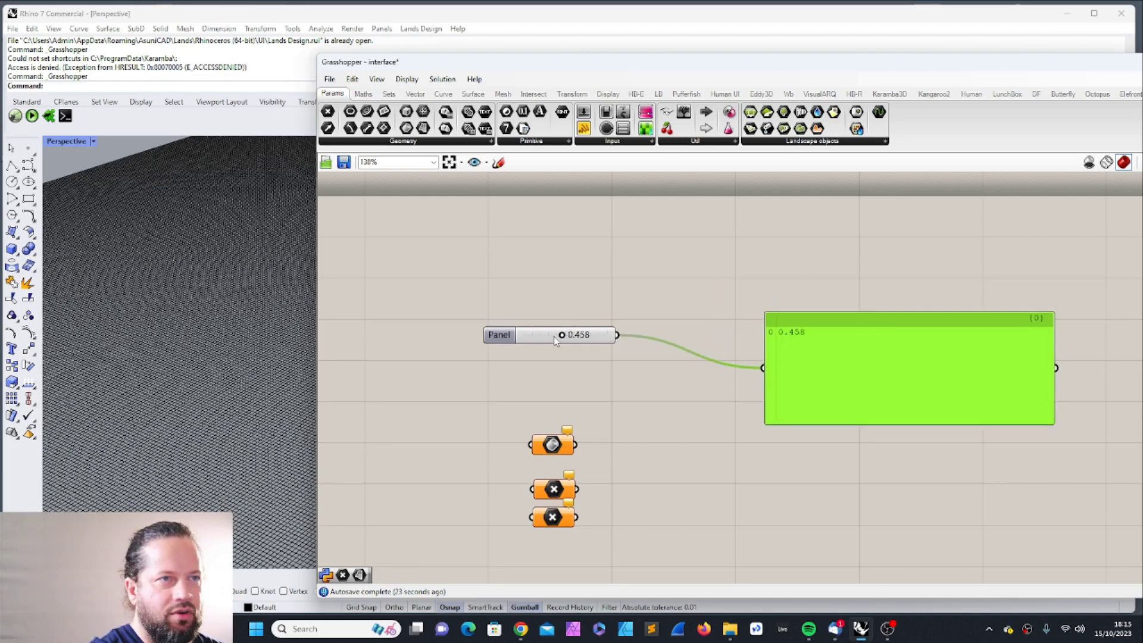
# Step: Select the slider and panel in turn, then nudge the slider up slightly
pyautogui.click(554, 337)
pyautogui.click(833, 327)
pyautogui.click(503, 338)
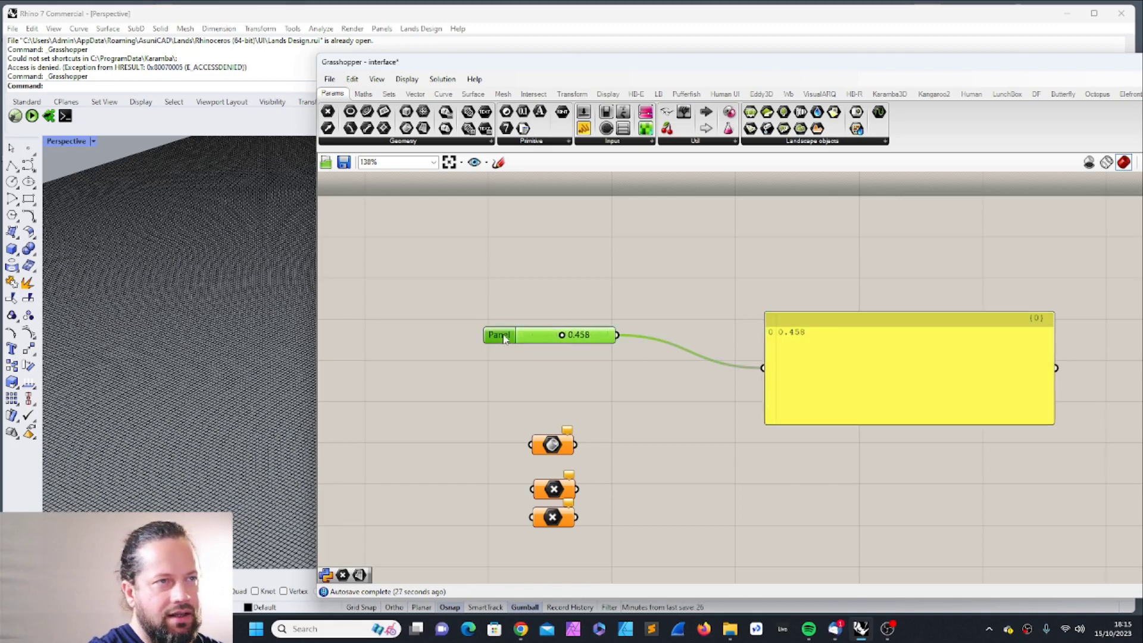
pyautogui.moveTo(503, 337)
pyautogui.mouseDown()
pyautogui.moveTo(515, 319)
pyautogui.moveTo(534, 322)
pyautogui.moveTo(513, 325)
pyautogui.mouseUp()
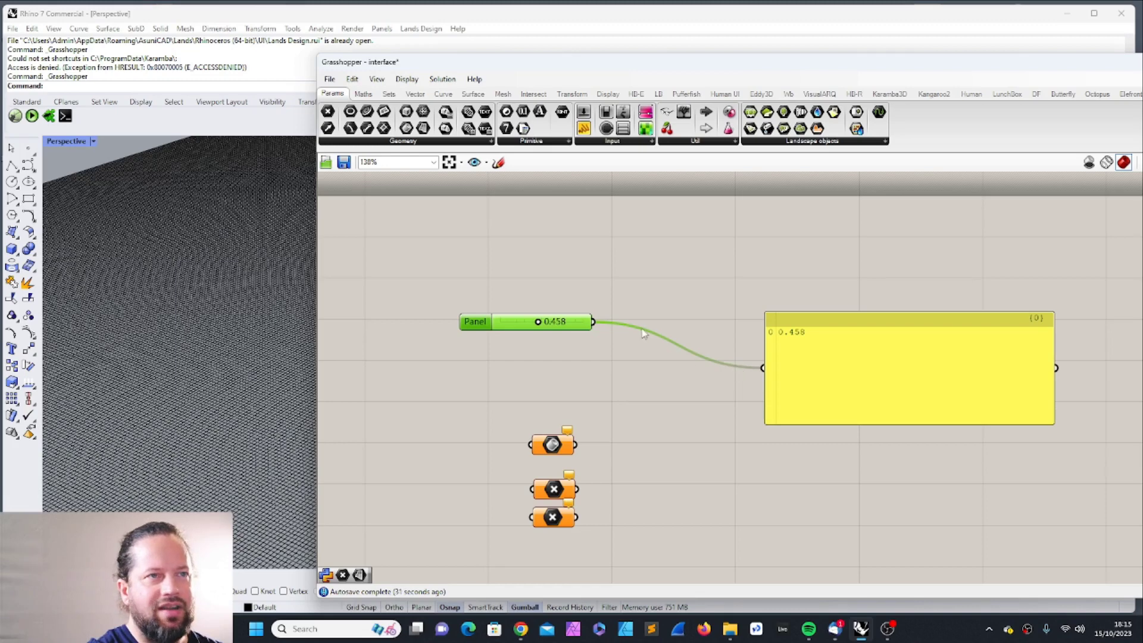
# Step: Enable Display > Draw Full Names and tidy the Number Slider and Panel positions
pyautogui.click(415, 94)
pyautogui.click(407, 79)
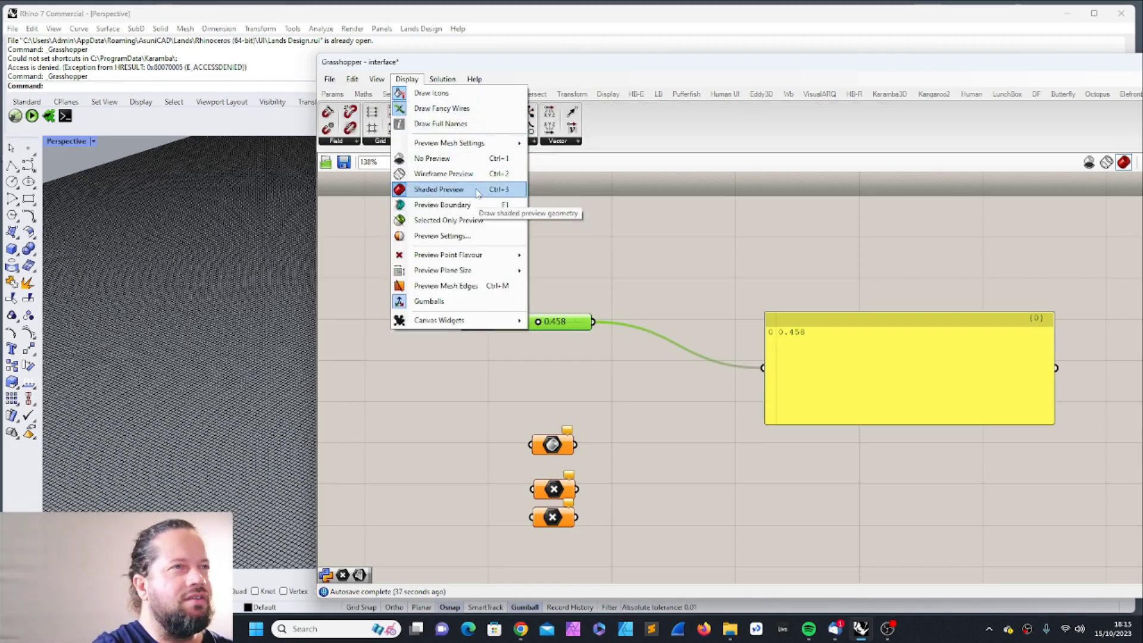
pyautogui.click(440, 123)
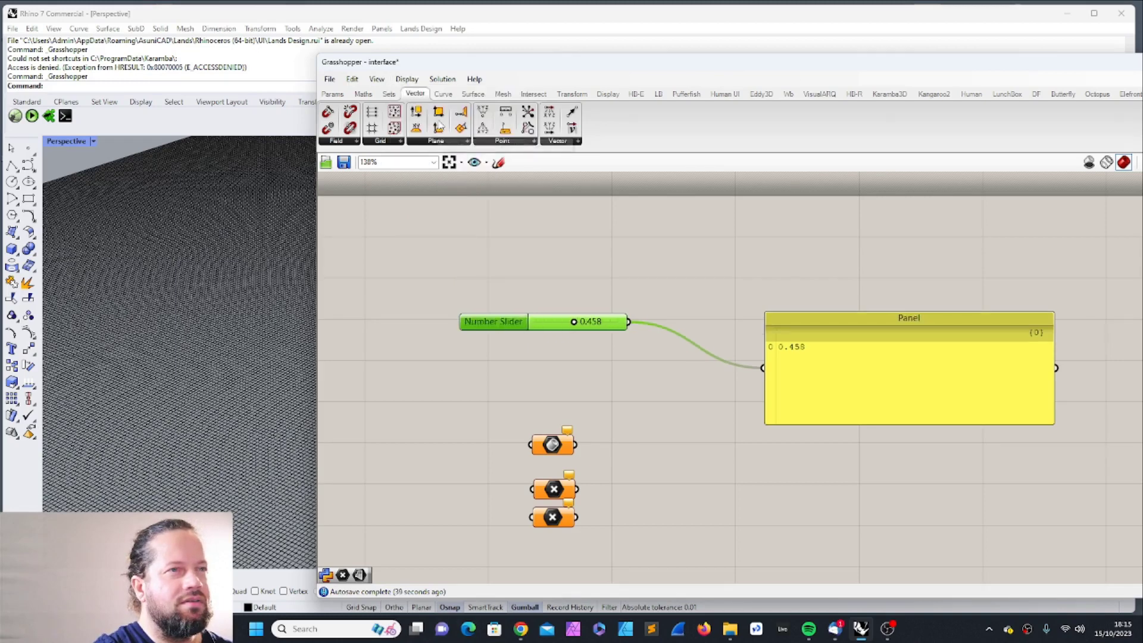
pyautogui.moveTo(513, 327); pyautogui.dragTo(483, 332)
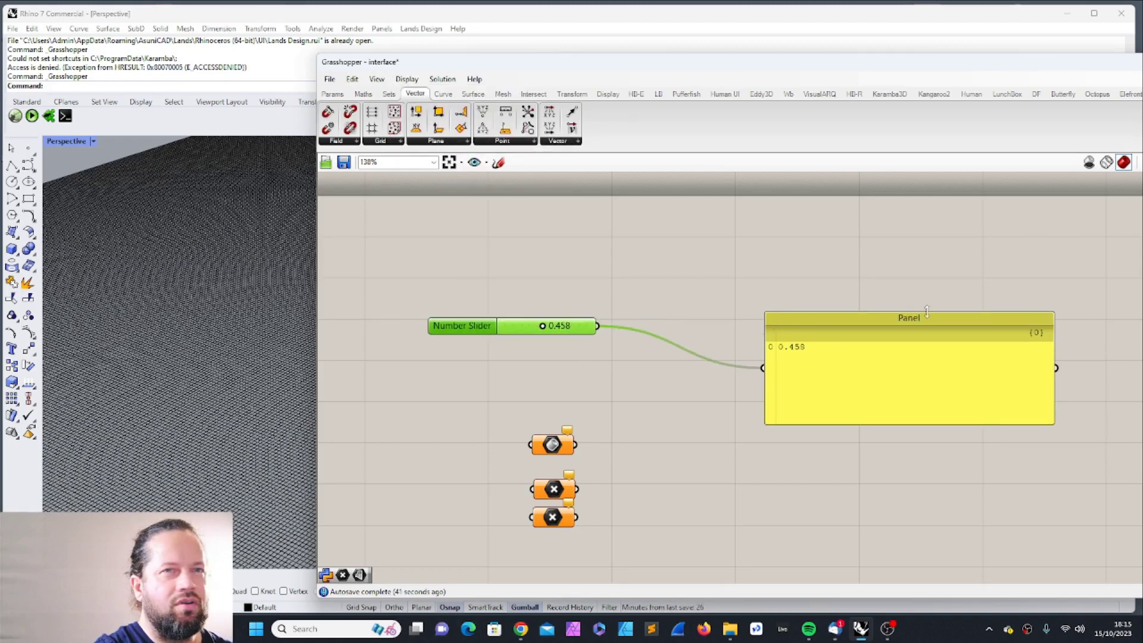
pyautogui.moveTo(908, 320); pyautogui.dragTo(905, 294)
pyautogui.click(677, 401)
pyautogui.moveTo(476, 331); pyautogui.dragTo(468, 319)
# Step: Move the editor window left to reveal Rhino's Layers panel, then reopen the Display options
pyautogui.click(407, 78)
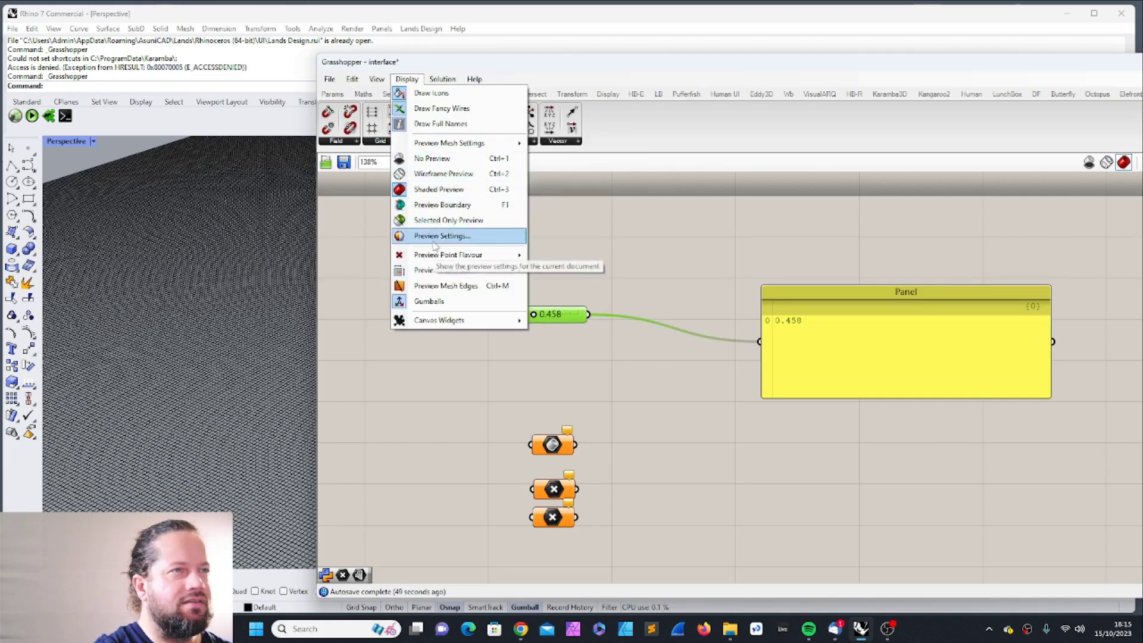
pyautogui.moveTo(977, 65); pyautogui.dragTo(747, 64)
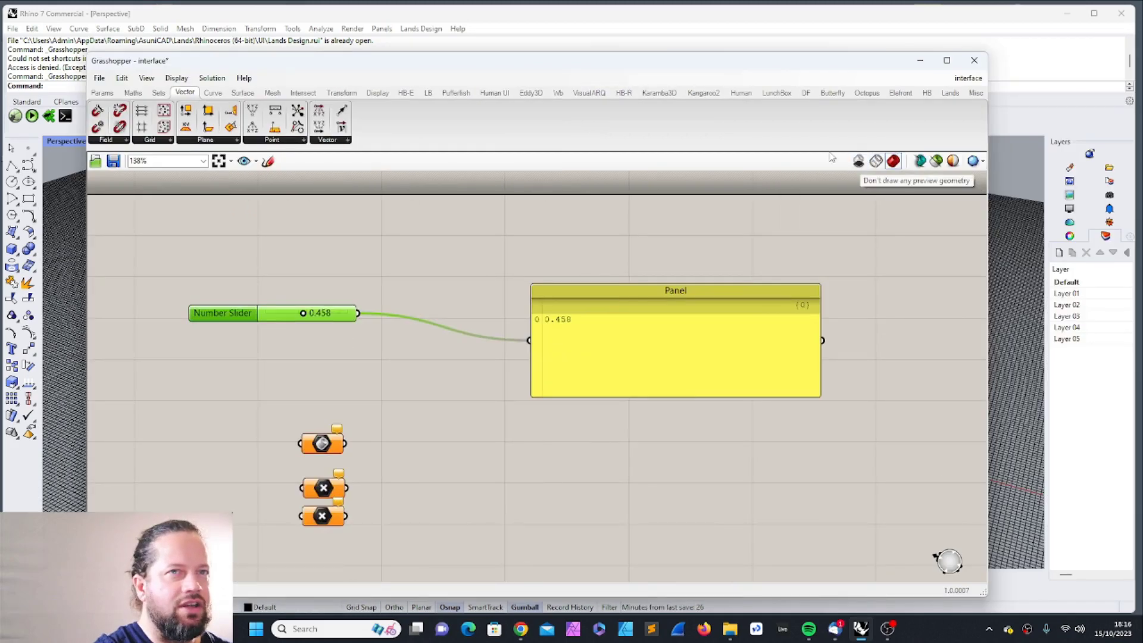
pyautogui.moveTo(556, 65); pyautogui.dragTo(594, 51)
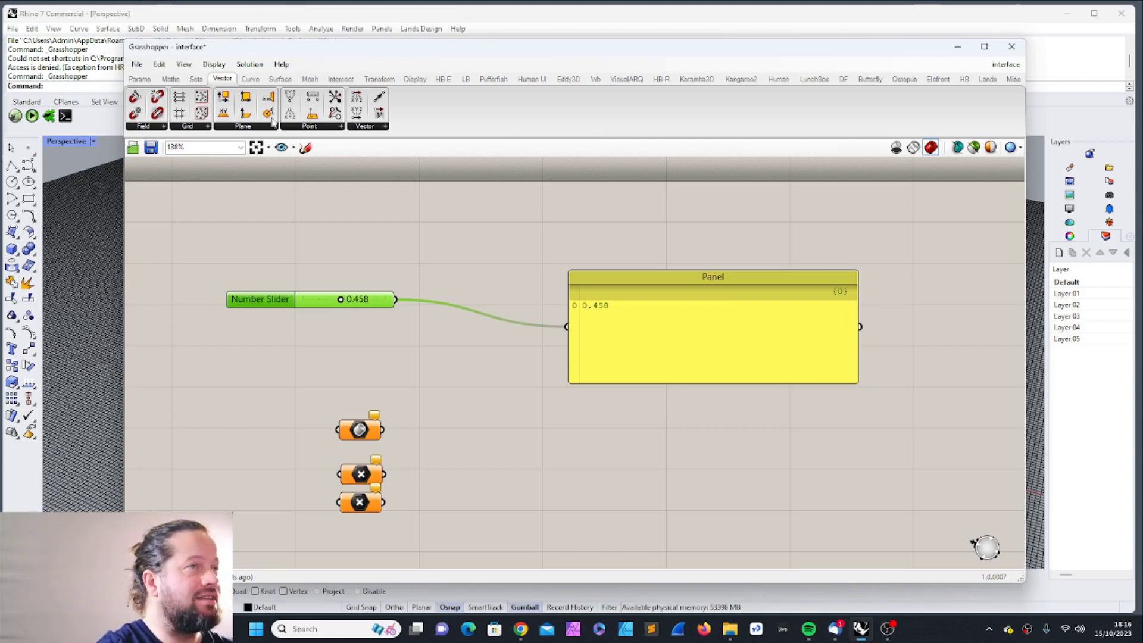
pyautogui.click(214, 65)
pyautogui.moveTo(284, 240)
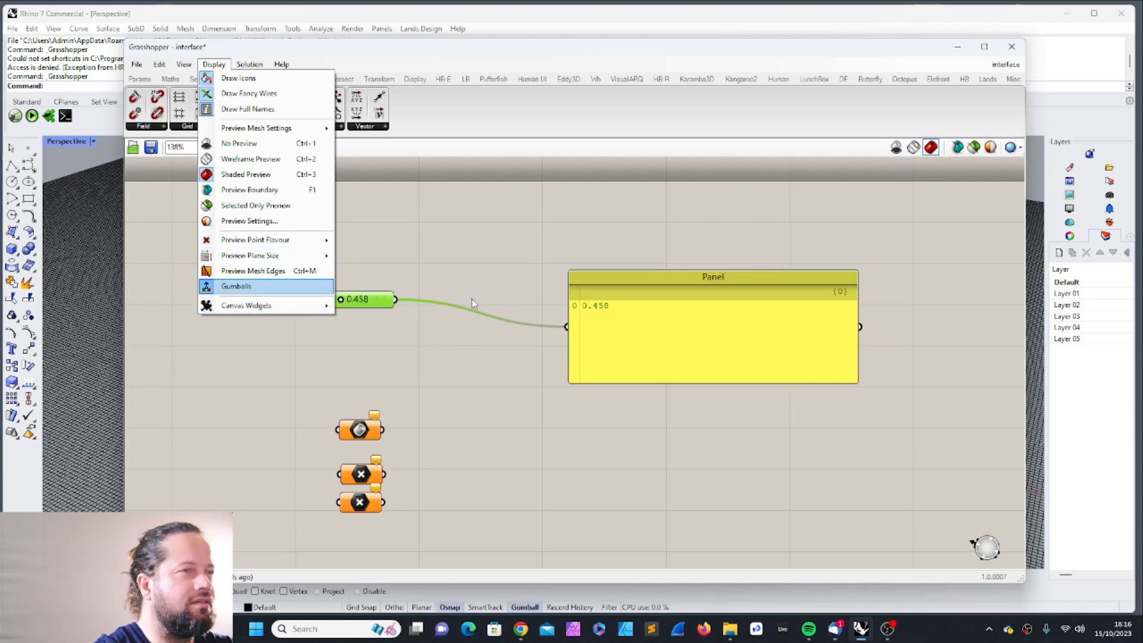
# Step: Look through the Solution menu and the canvas radial menu, ending with the Help menu displayed
pyautogui.press('Right')
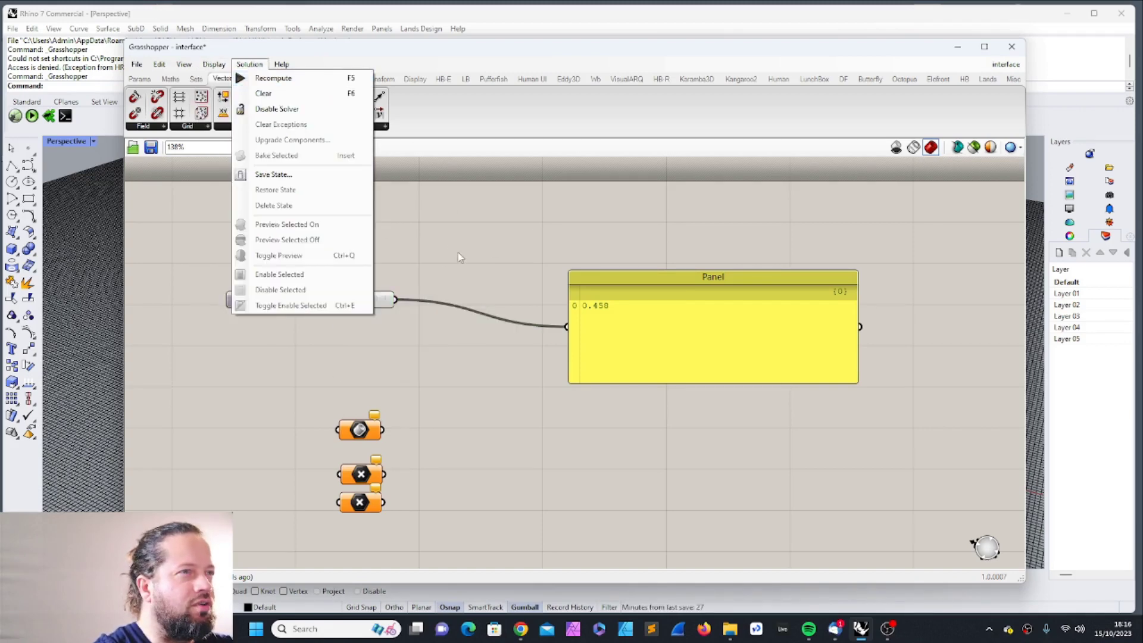
pyautogui.middleClick(454, 379)
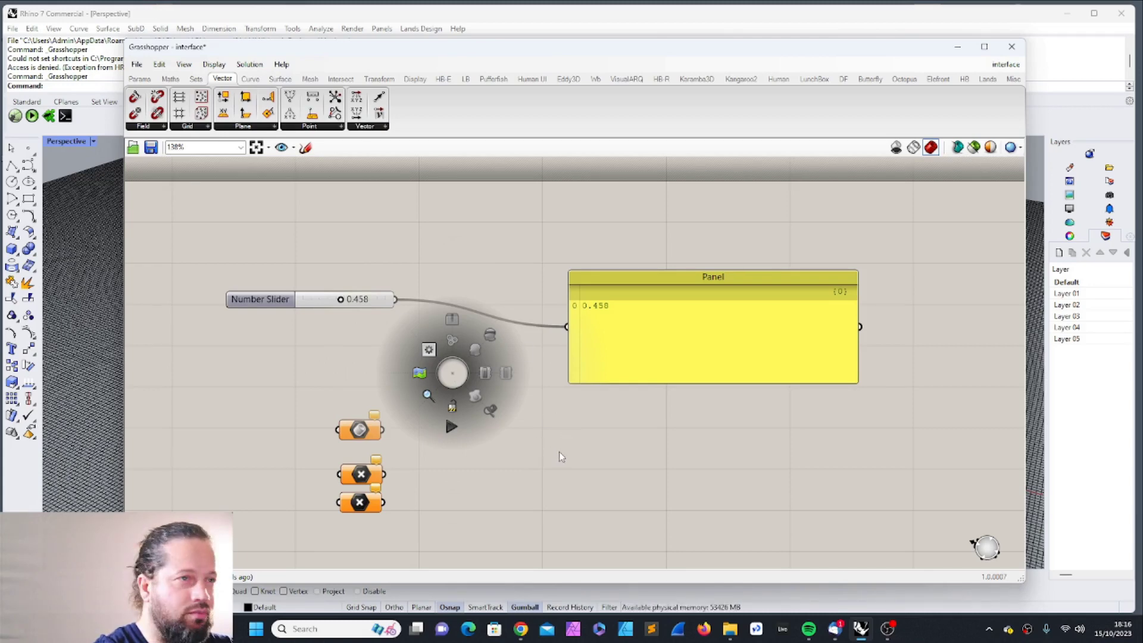
pyautogui.click(249, 64)
pyautogui.moveTo(282, 65)
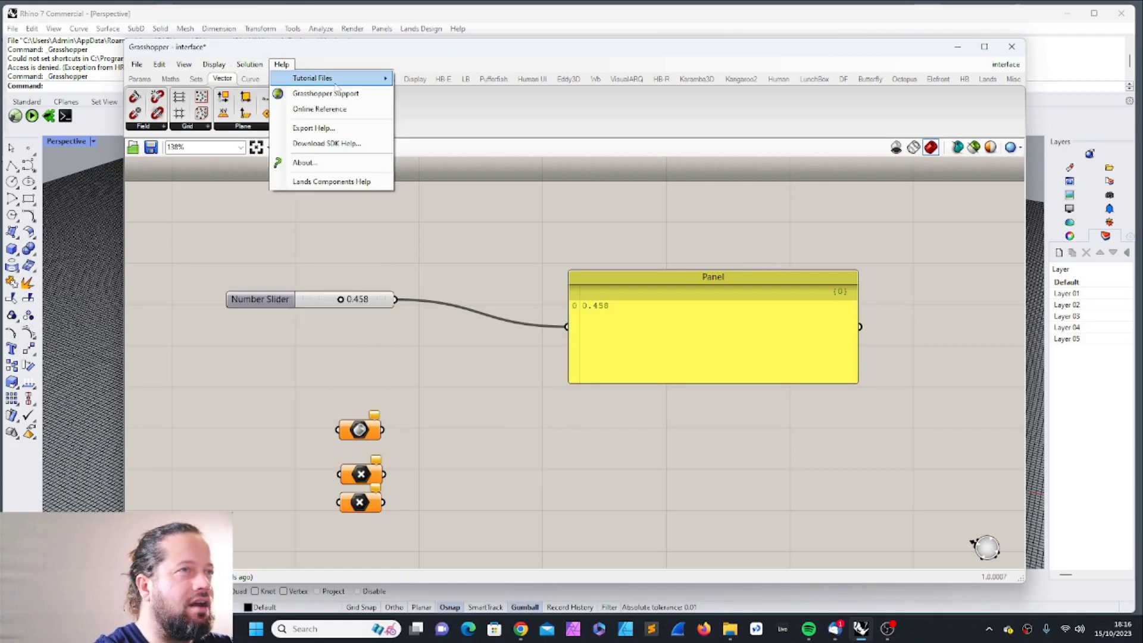
# Step: Show Help > About to read the version and build details, then dismiss the splash screen
pyautogui.moveTo(343, 83)
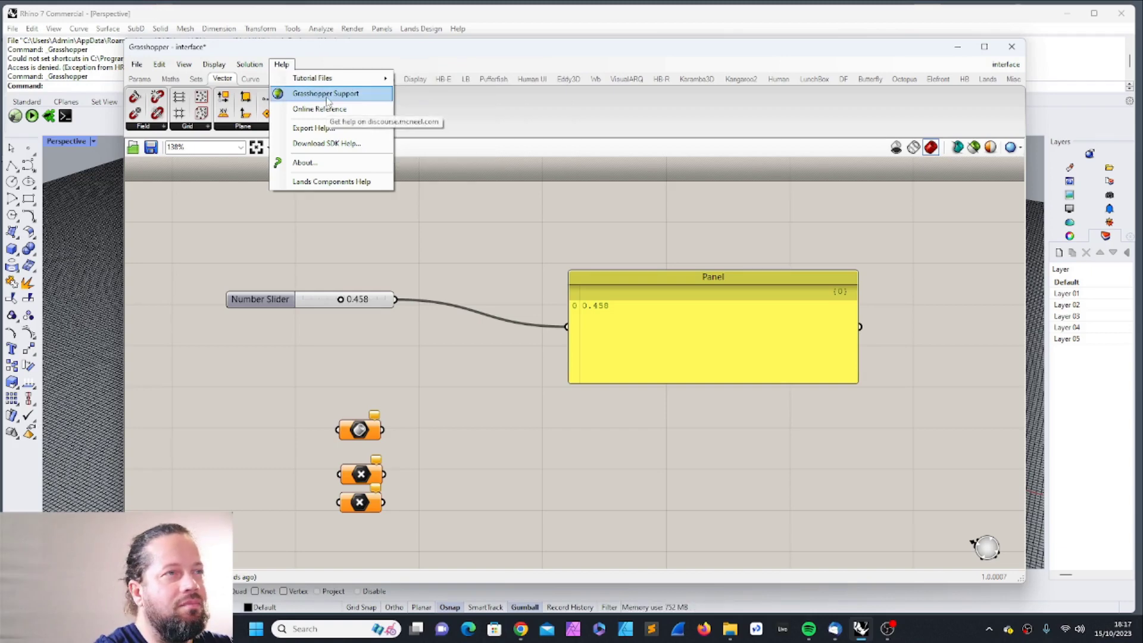
pyautogui.click(336, 181)
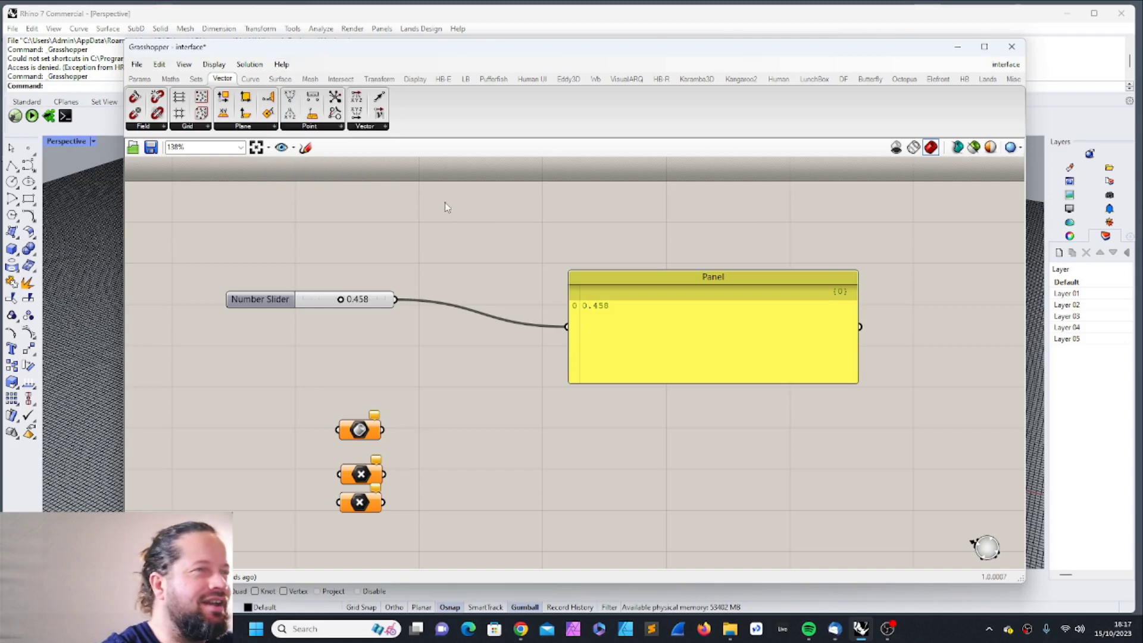
pyautogui.click(282, 64)
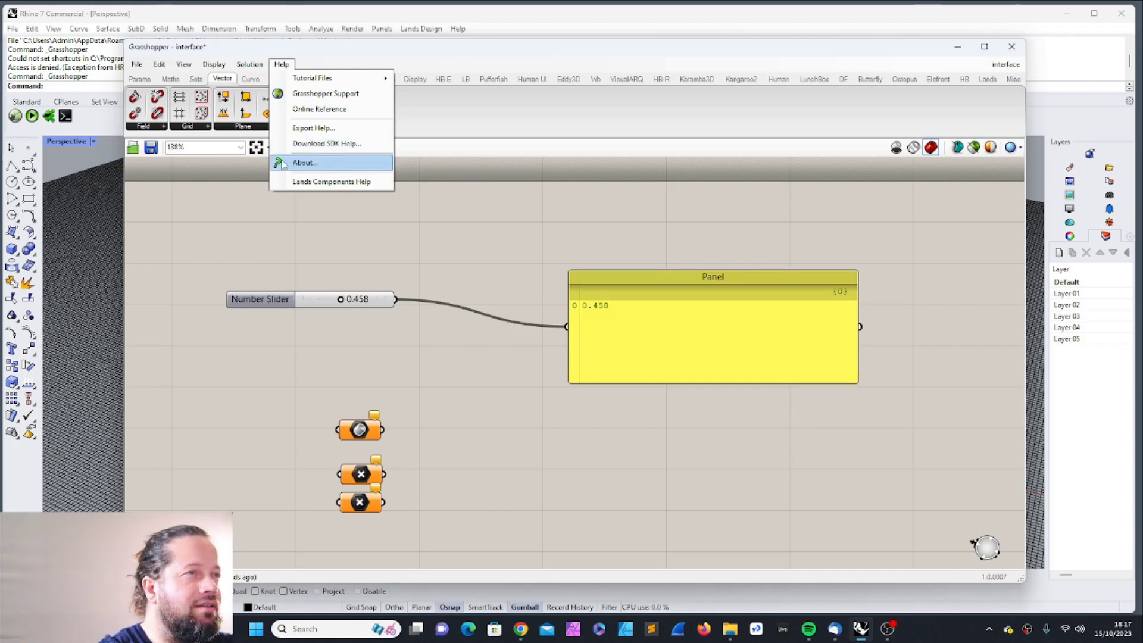
pyautogui.click(299, 163)
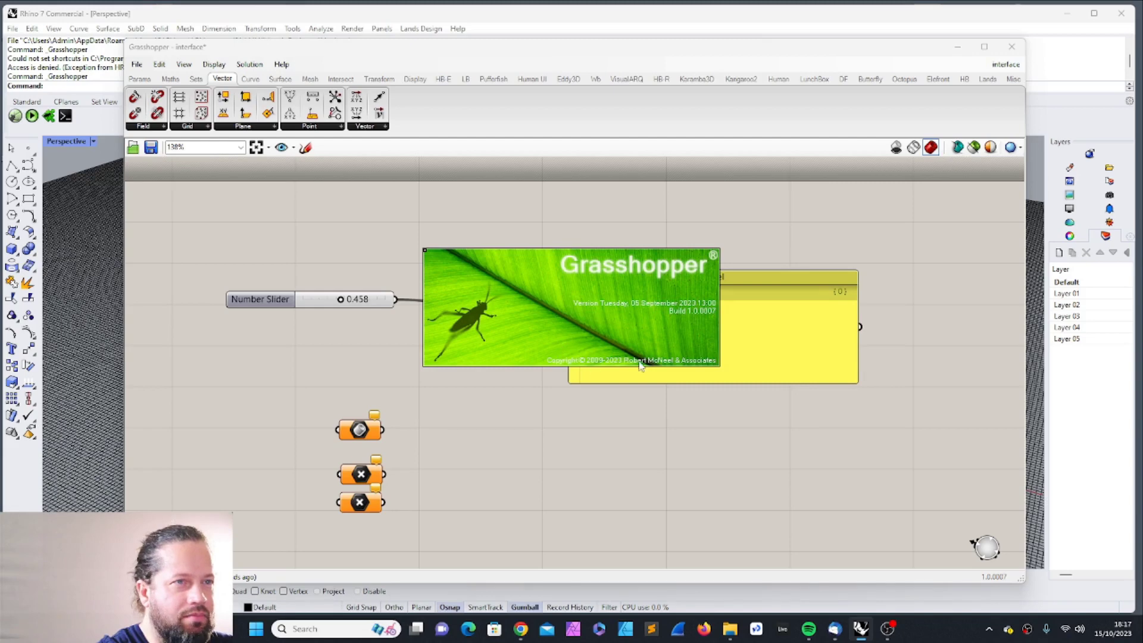
pyautogui.click(715, 259)
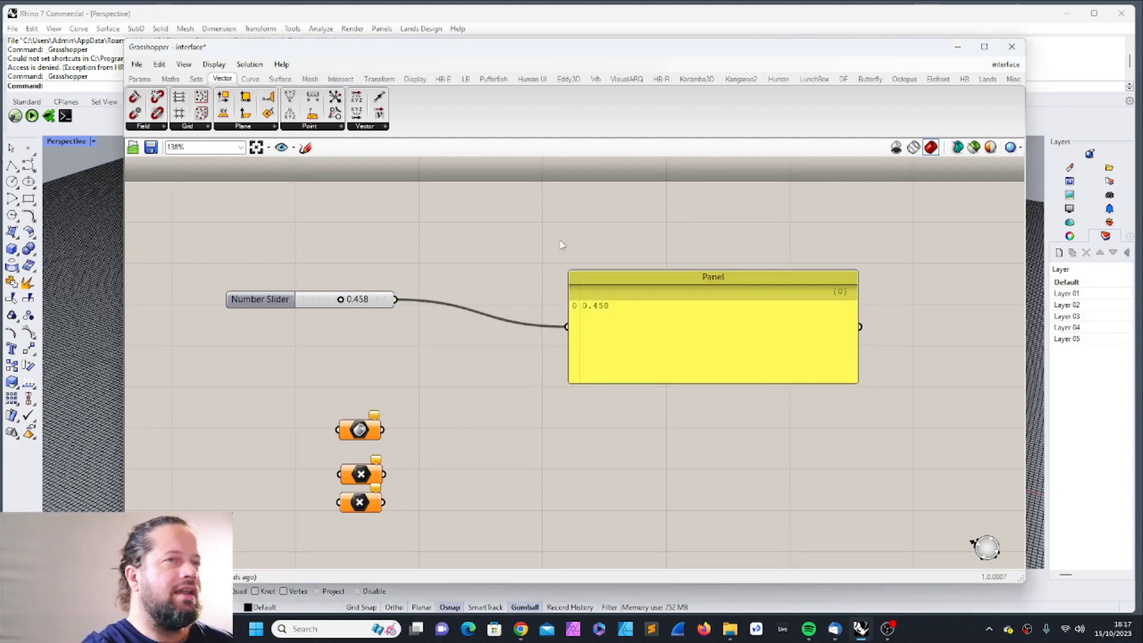
# Step: Zoom the canvas out from 138% to 52% to reveal the second slider-and-panel group
pyautogui.scroll(-2, 535, 265)
pyautogui.scroll(-2, 488, 275)
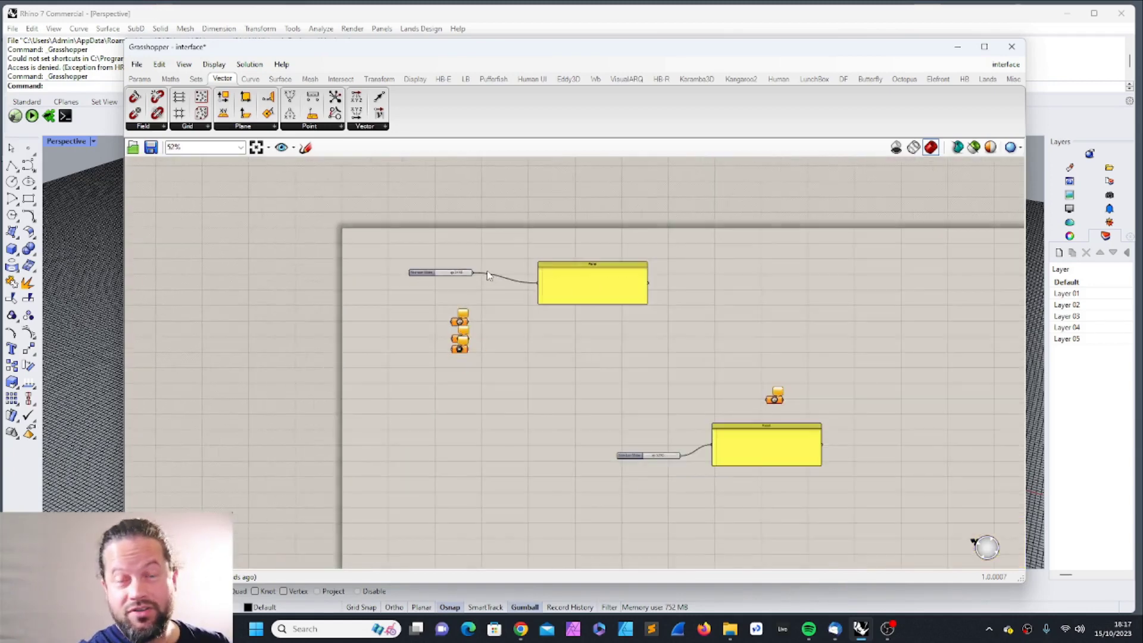